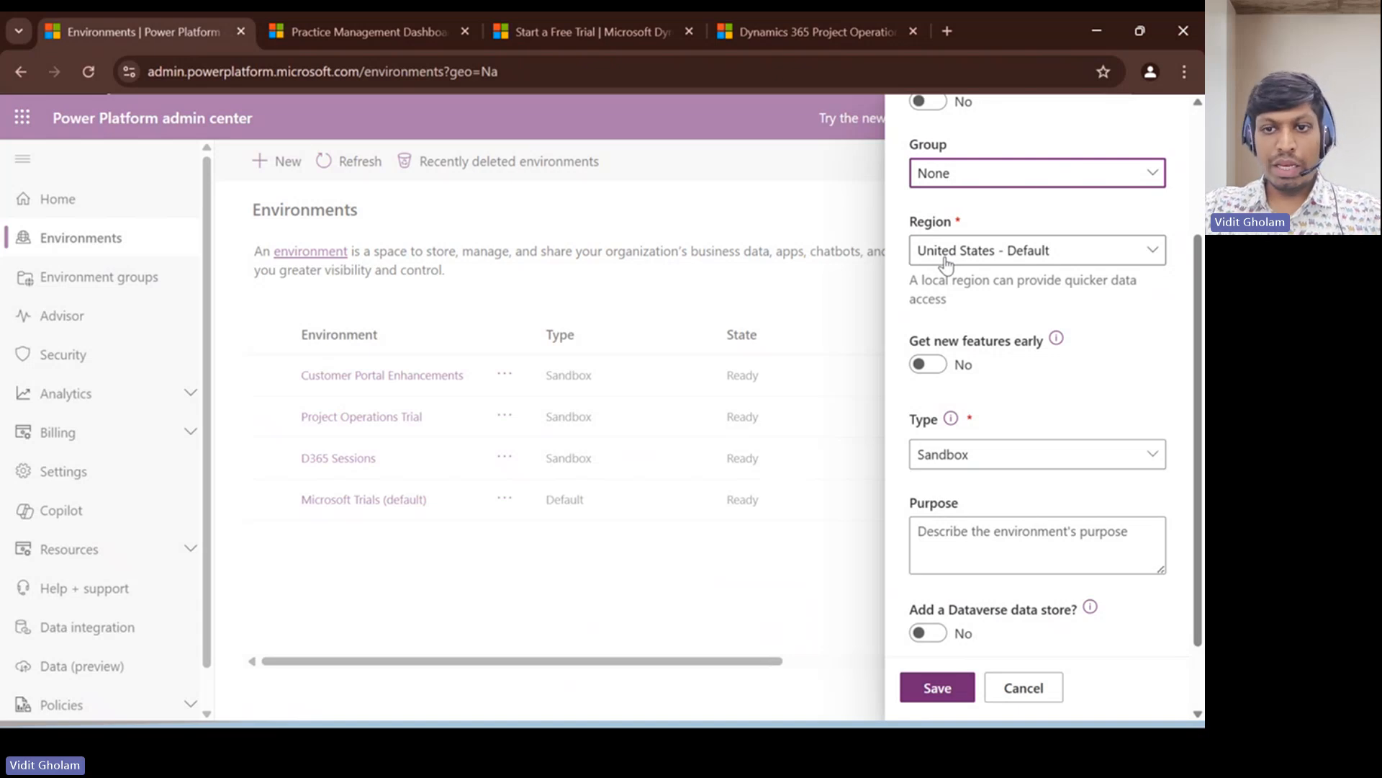
- Keep the new environment's type as Sandbox and add a Dataverse data store to it
{"action": "scroll", "coordinate": [1028, 401], "scroll_direction": "down", "scroll_amount": 2}
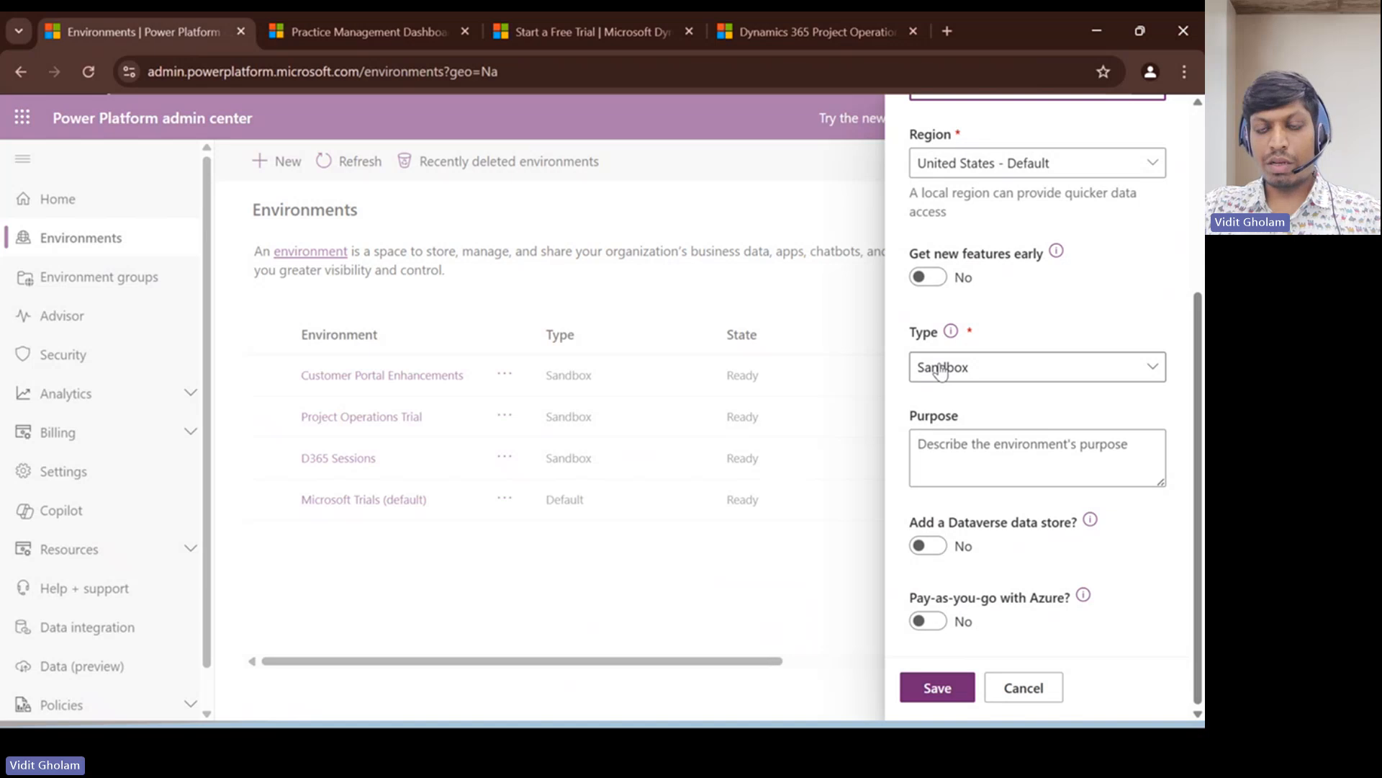
{"action": "left_click", "coordinate": [951, 369]}
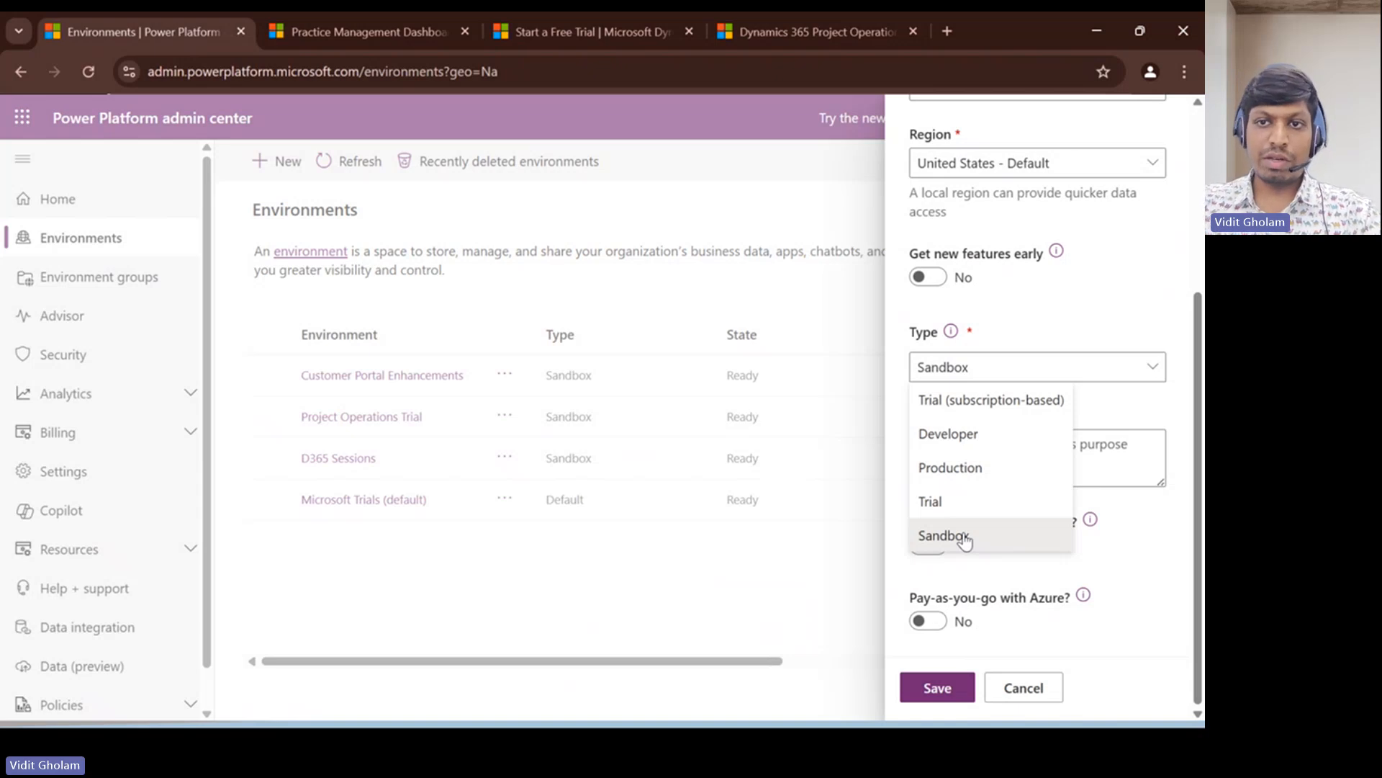
{"action": "left_click", "coordinate": [1030, 330]}
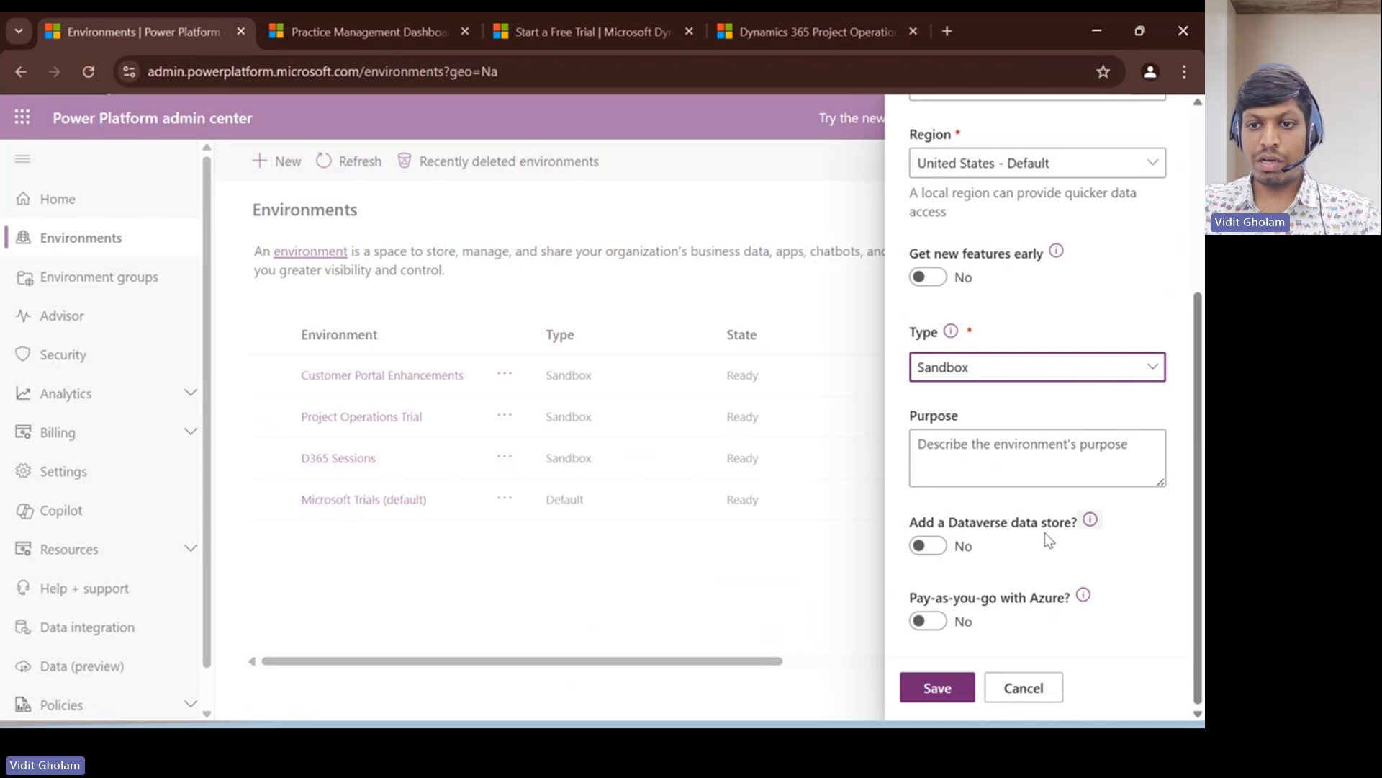
{"action": "left_click", "coordinate": [936, 547]}
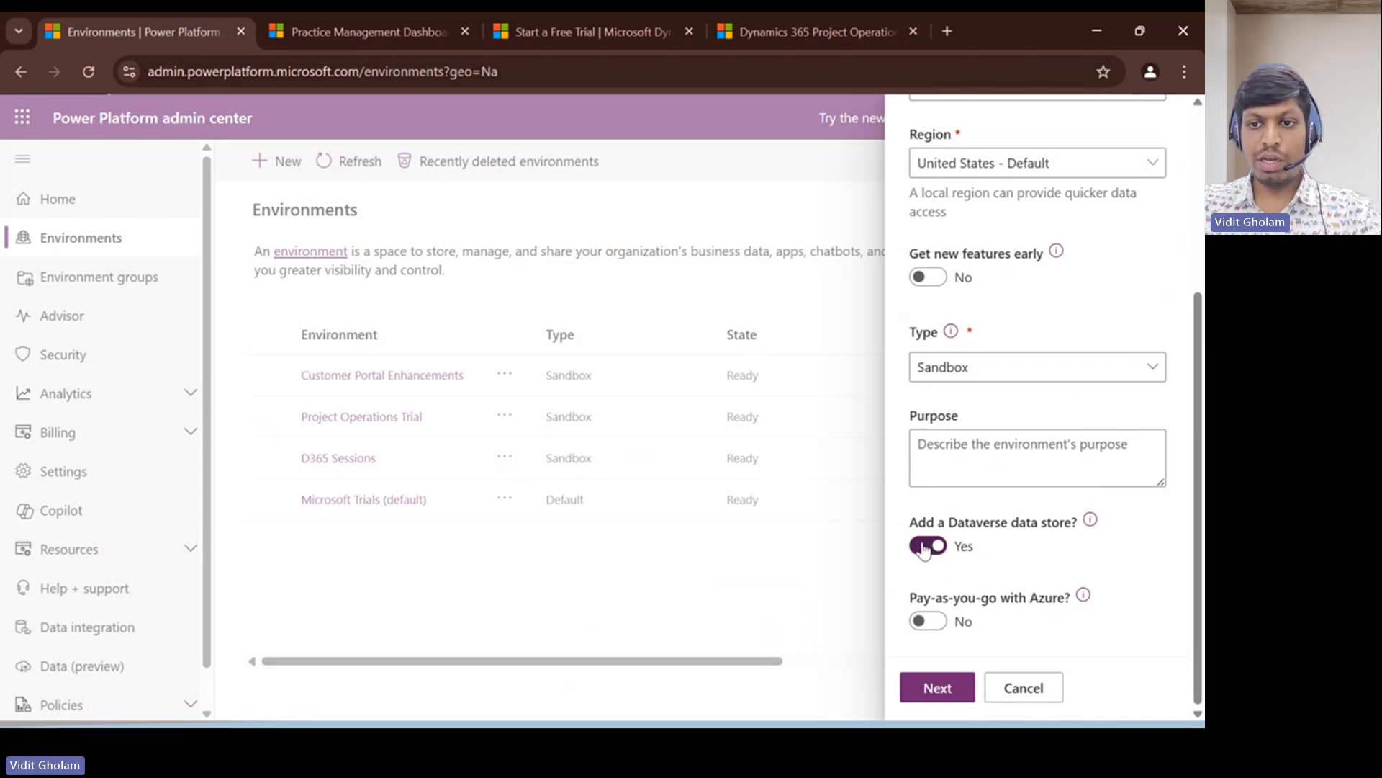
{"action": "left_click", "coordinate": [936, 686]}
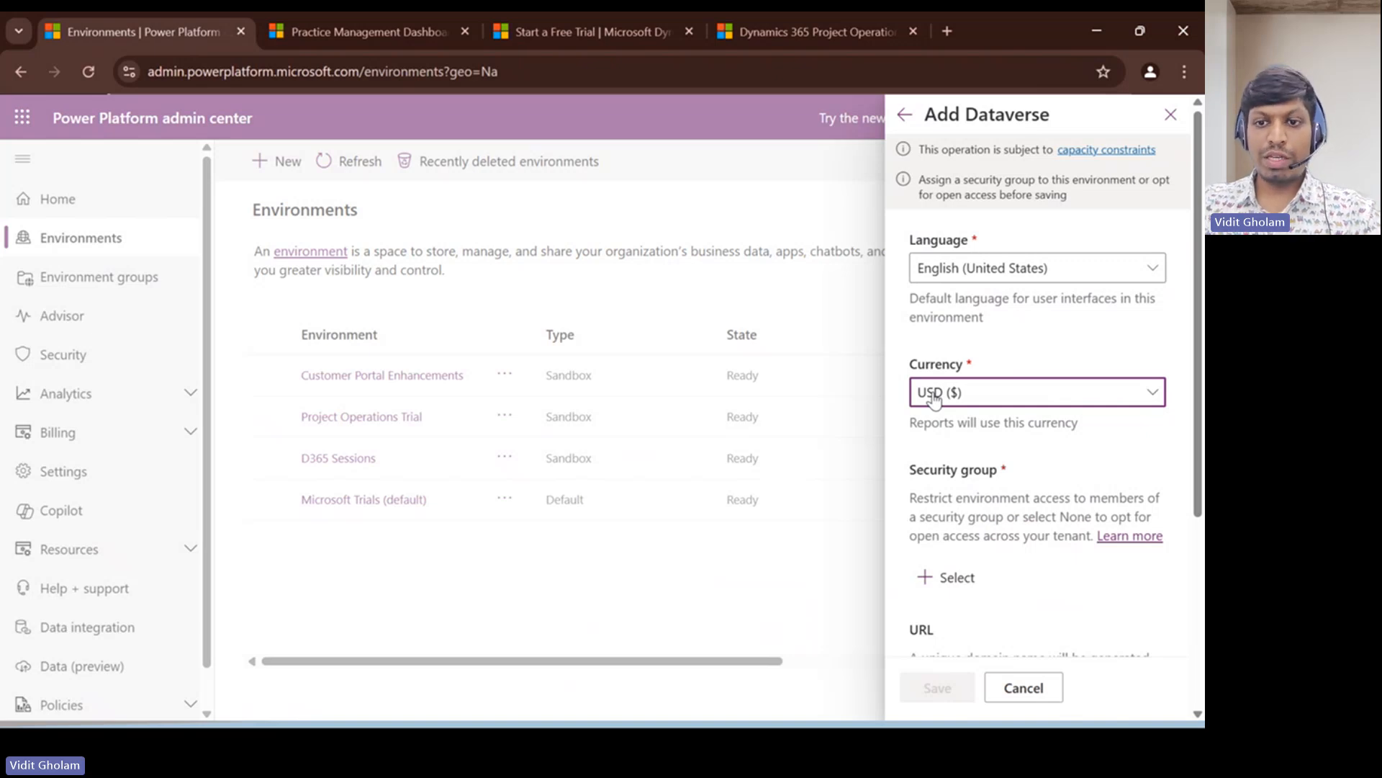
- Set the Dataverse security group to None for open access
{"action": "scroll", "coordinate": [939, 324], "scroll_direction": "down", "scroll_amount": 4}
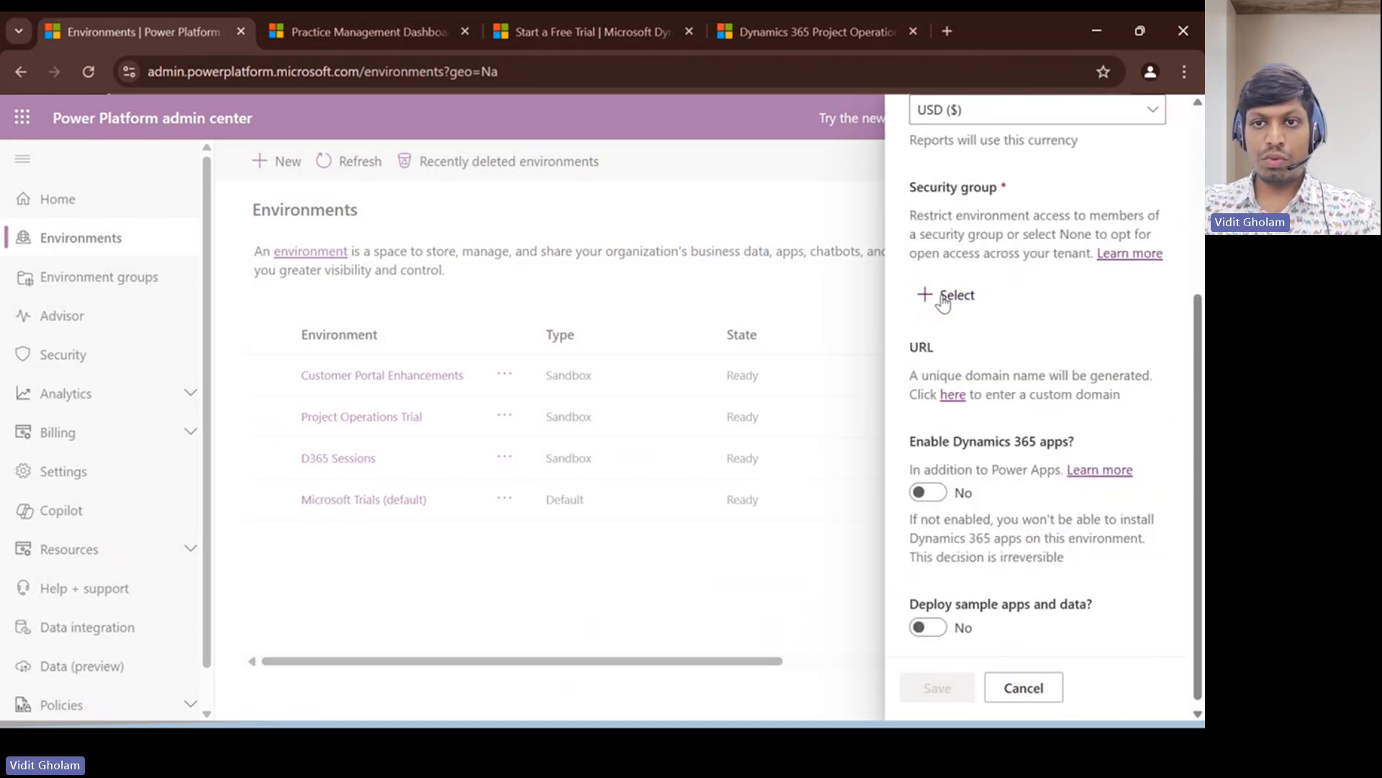
{"action": "left_click", "coordinate": [949, 295]}
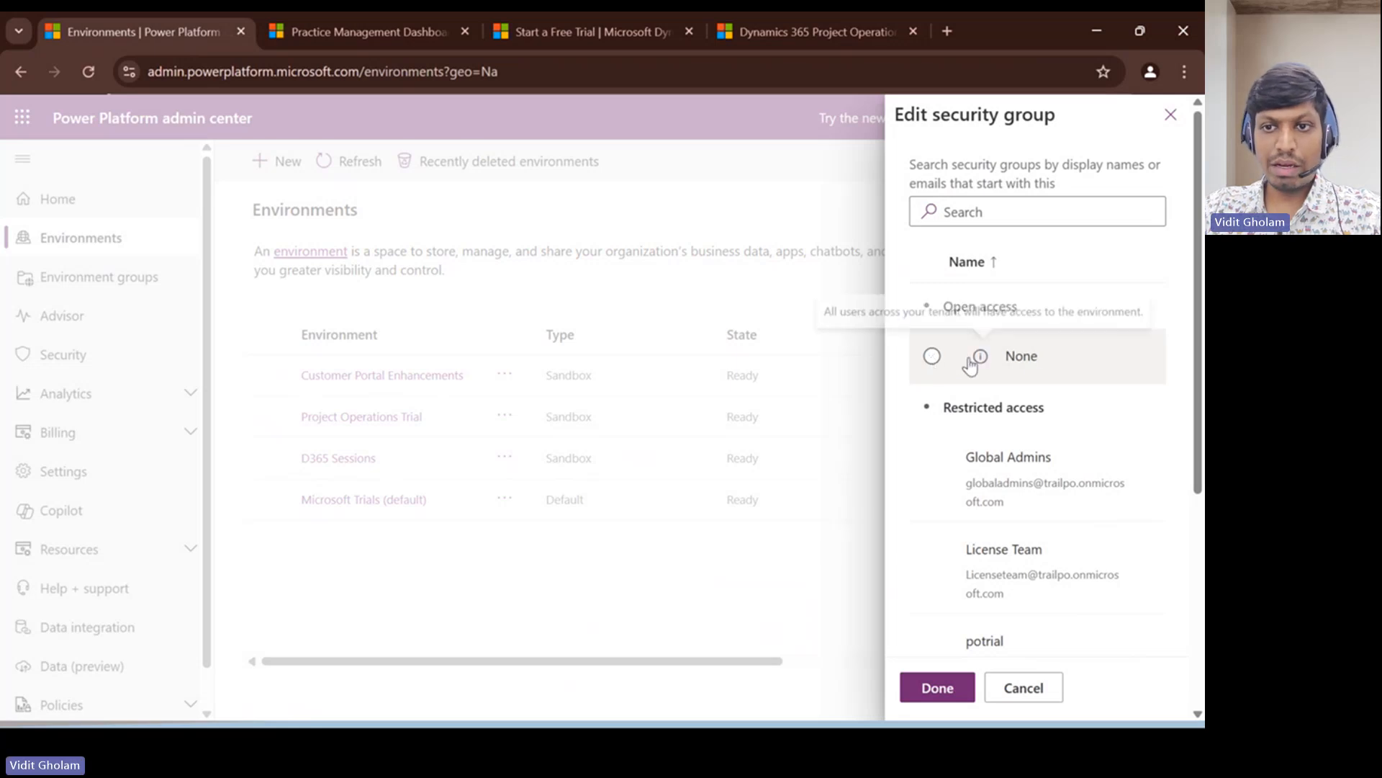
{"action": "left_click", "coordinate": [933, 356]}
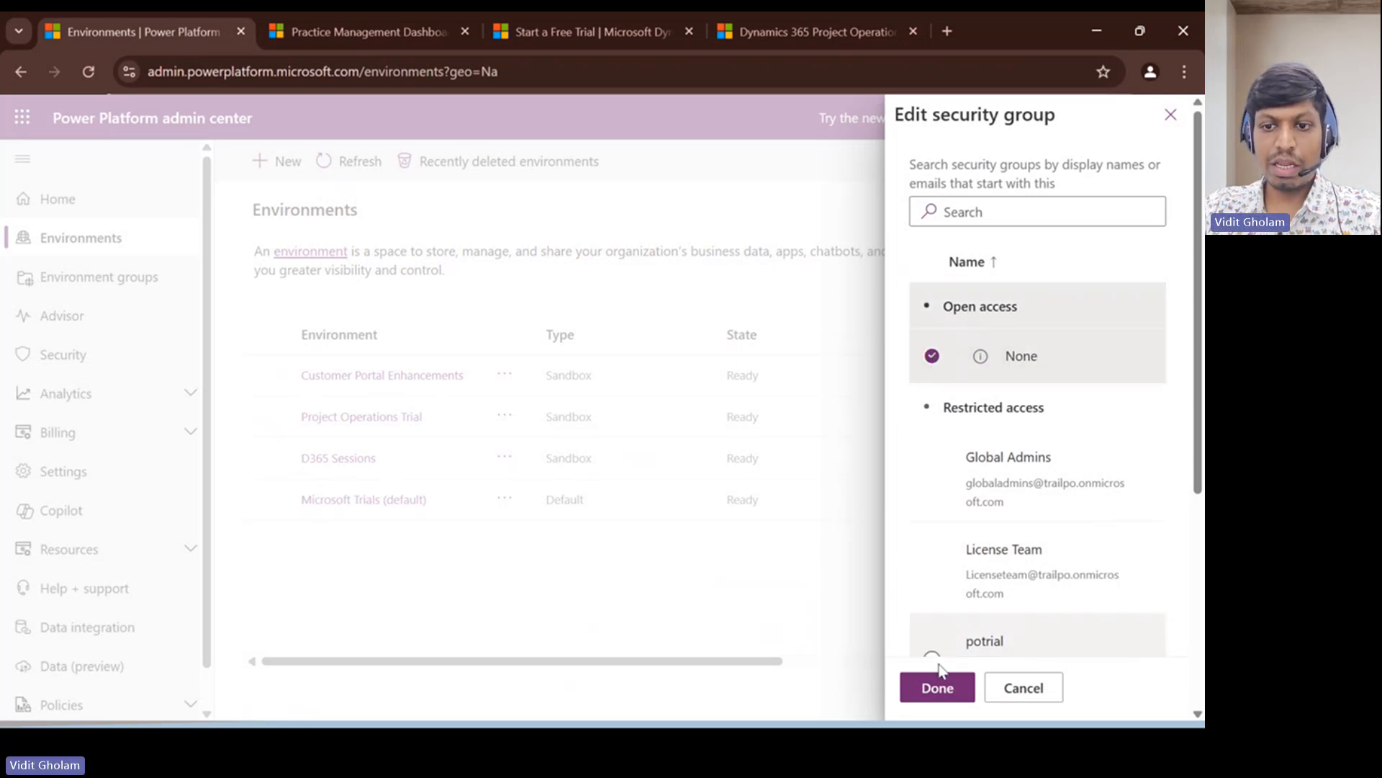
{"action": "left_click", "coordinate": [941, 692]}
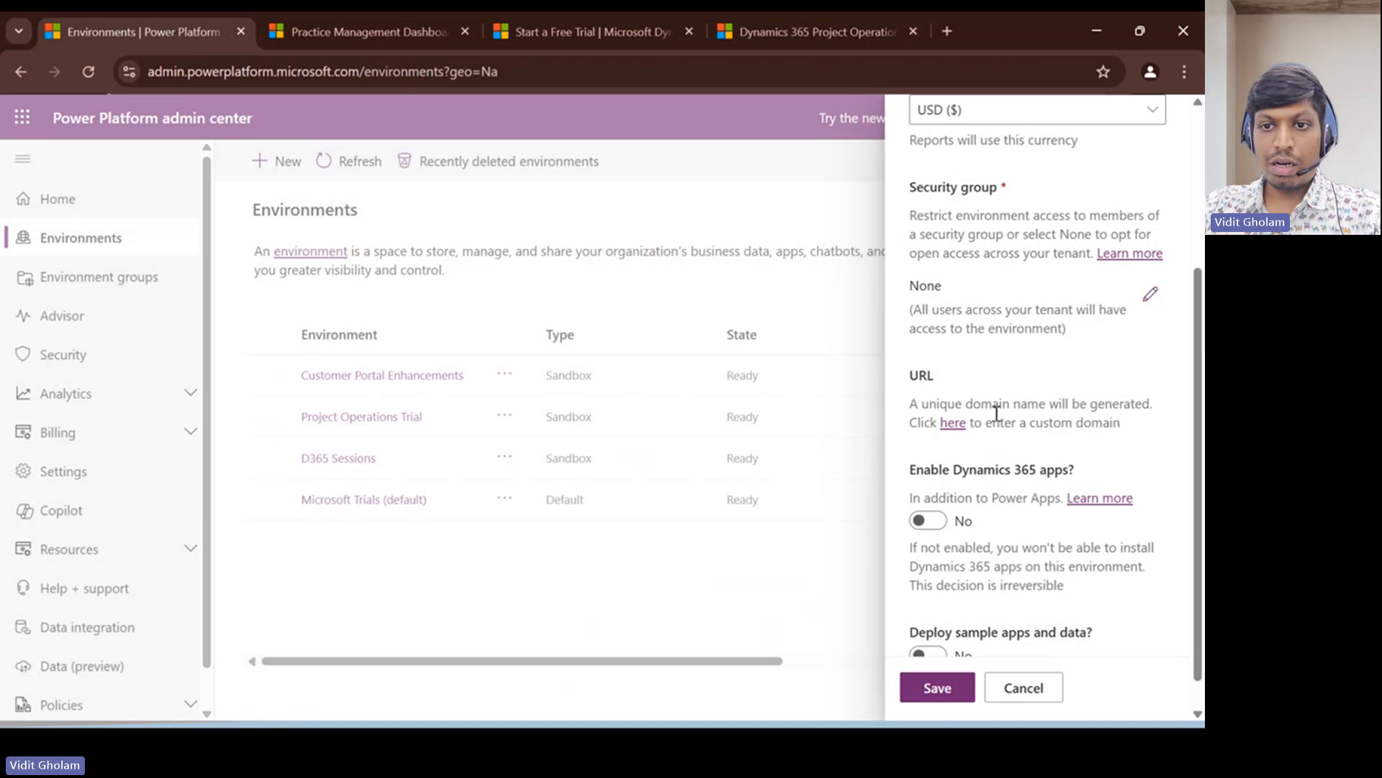
- Enter cloudfrontsuat as the custom domain name in the new environment's URL
{"action": "left_click", "coordinate": [953, 423]}
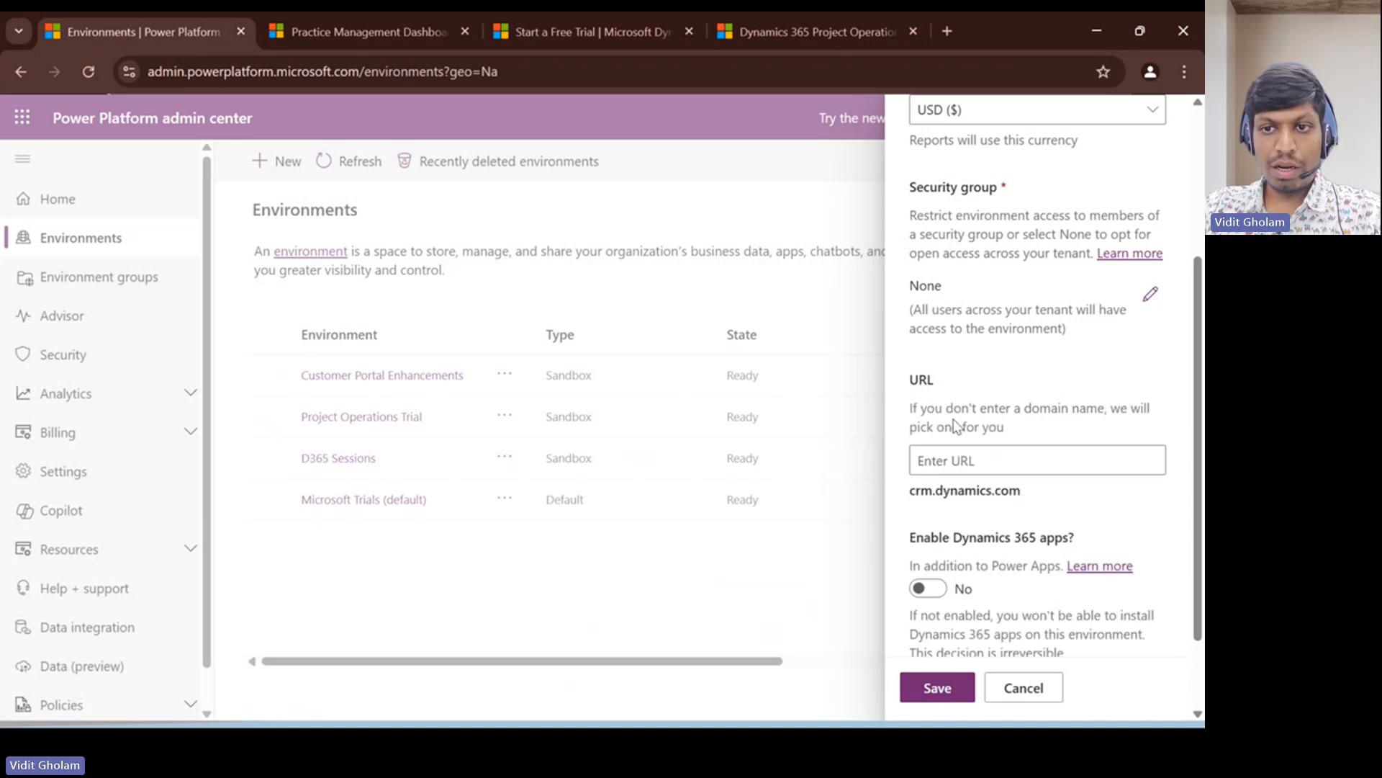
{"action": "left_click", "coordinate": [965, 463]}
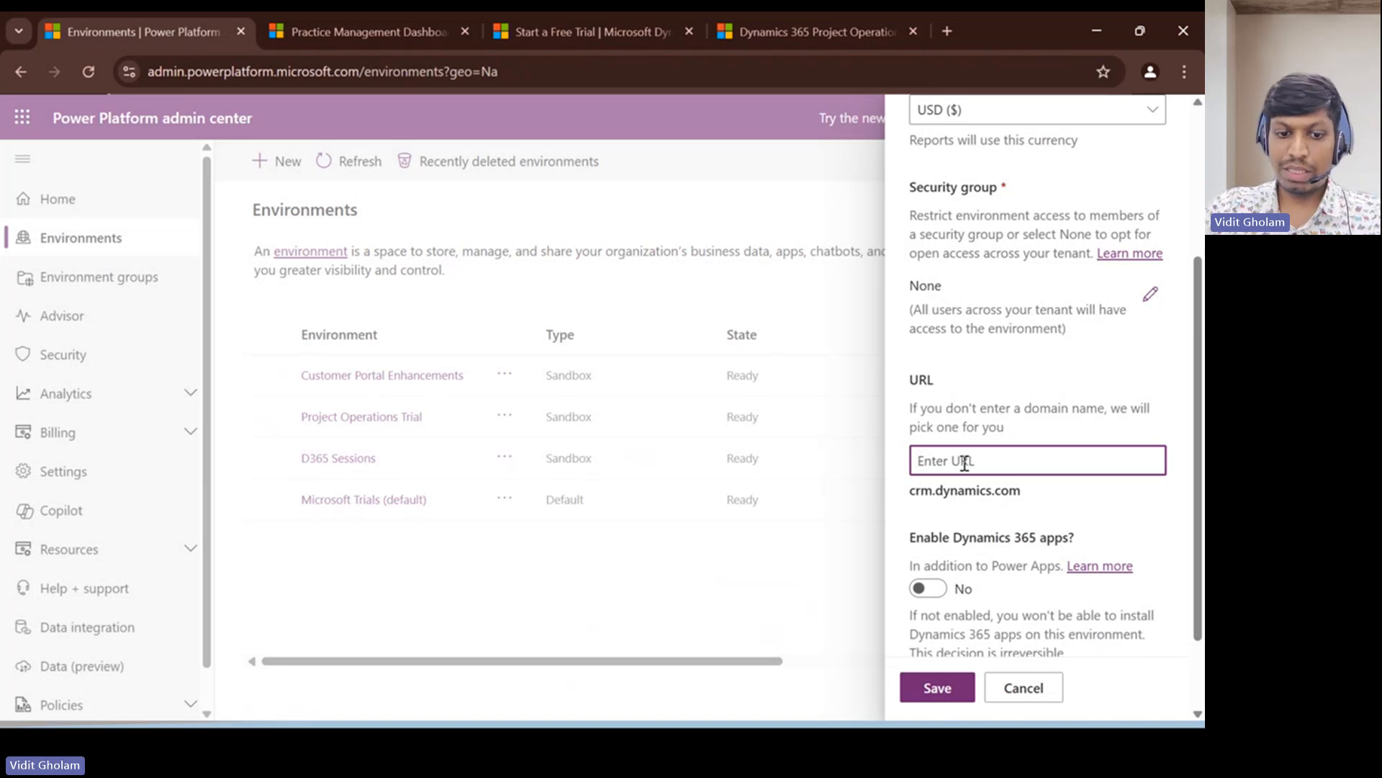
{"action": "type", "text": "cloudfronts"}
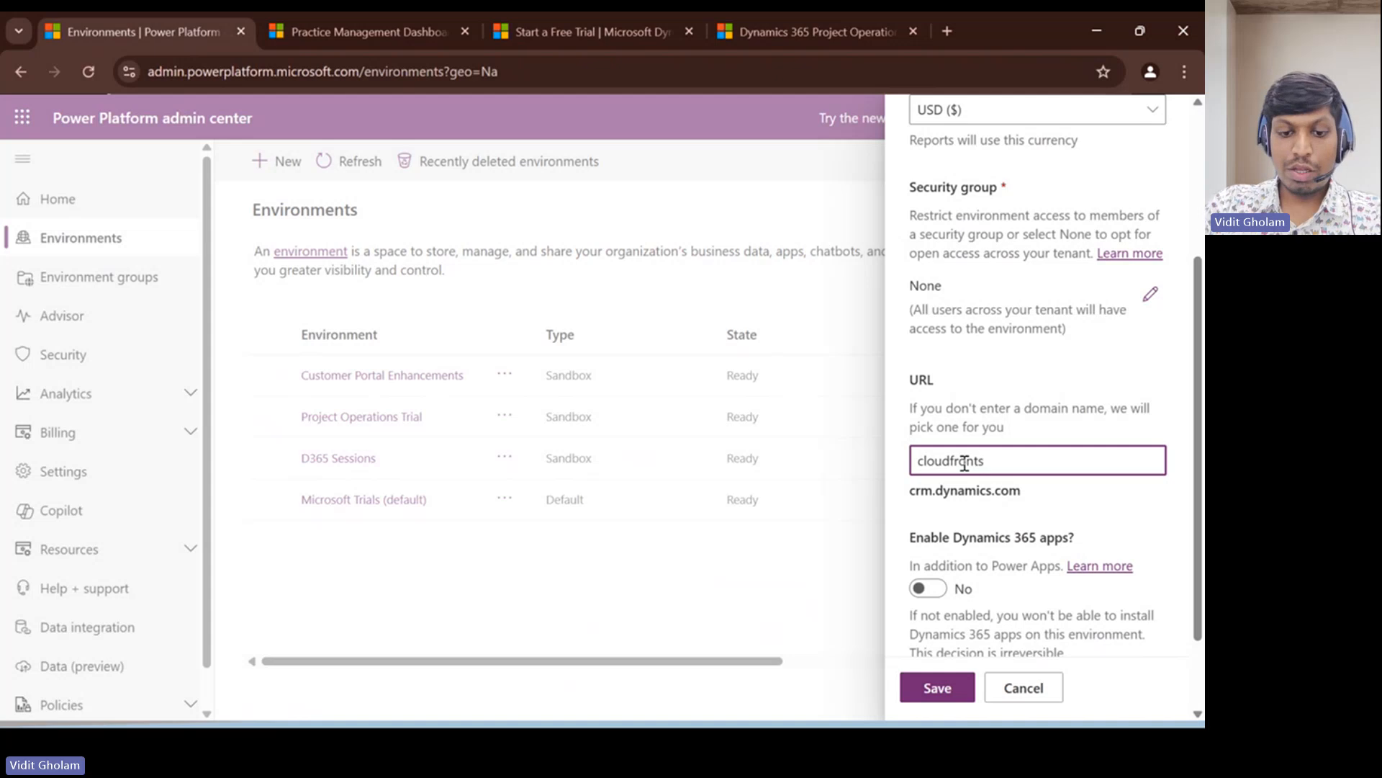
{"action": "type", "text": "uat"}
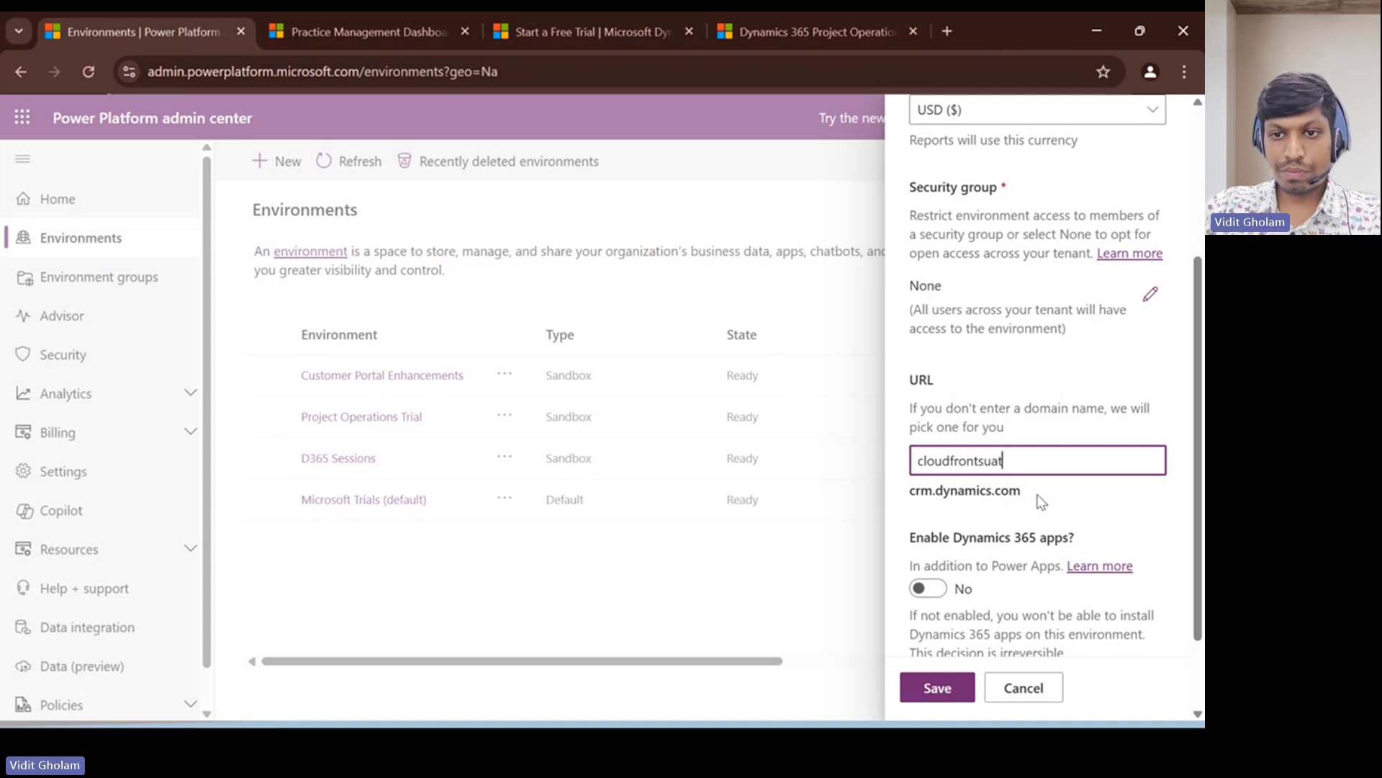
- Enable Dynamics 365 apps with Project Operations as the automatically deployed app, and cancel the environment creation
{"action": "scroll", "coordinate": [974, 464], "scroll_direction": "down", "scroll_amount": 1}
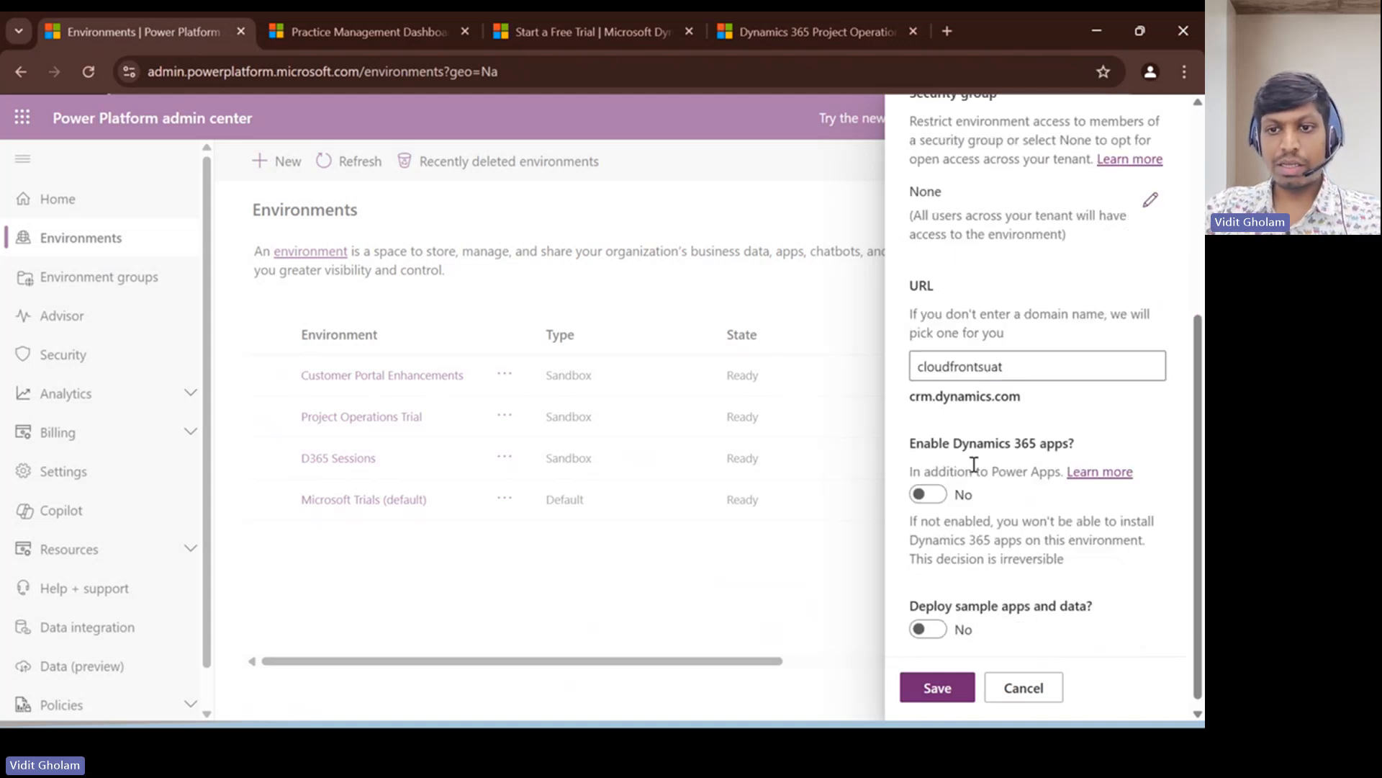
{"action": "left_click", "coordinate": [934, 495]}
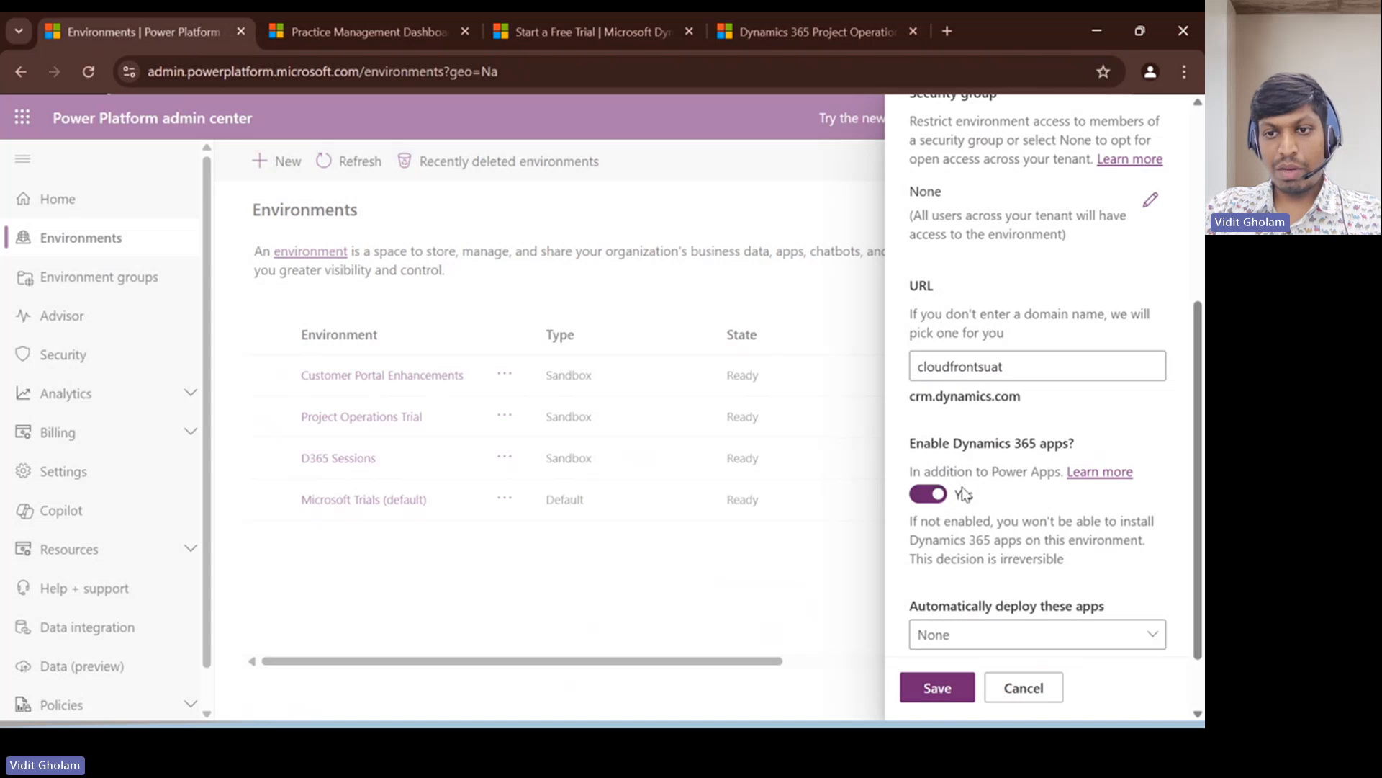
{"action": "scroll", "coordinate": [965, 482], "scroll_direction": "down", "scroll_amount": 1}
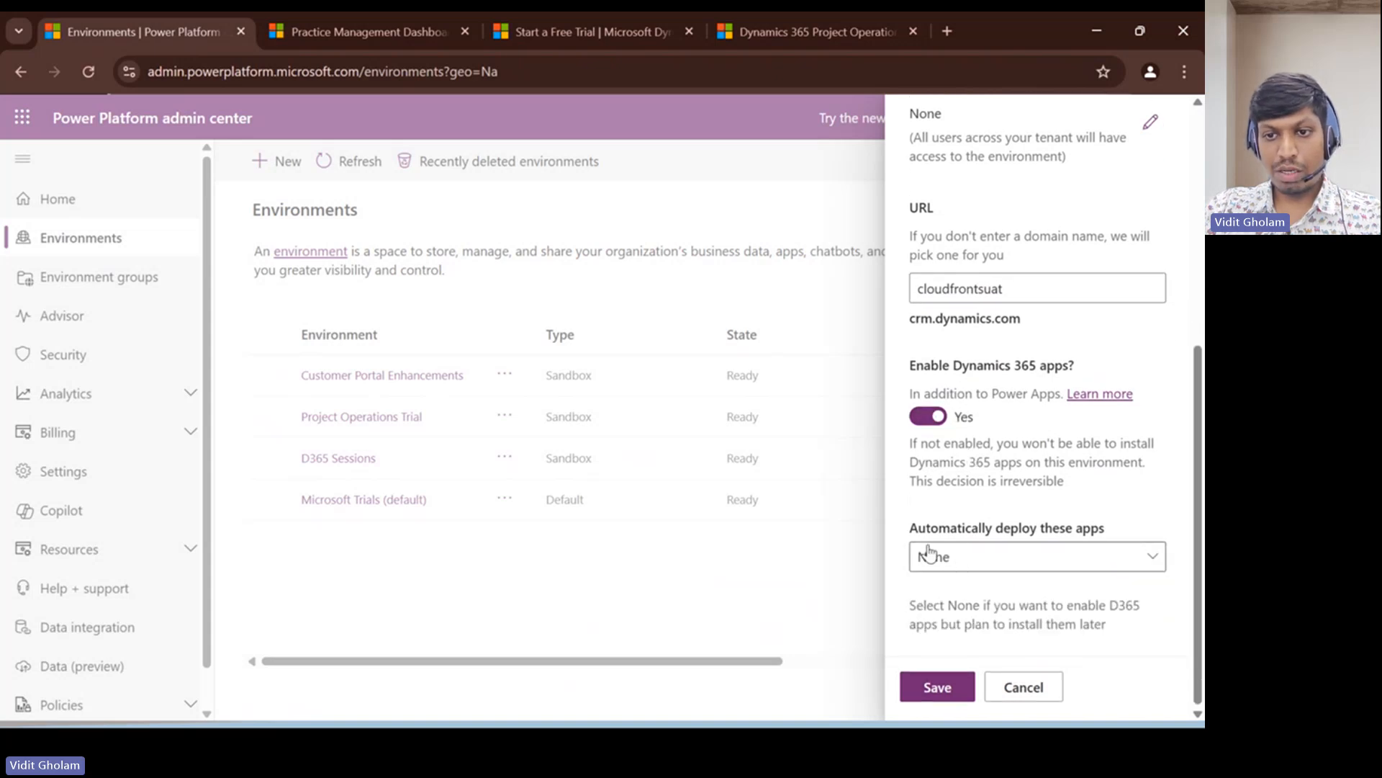
{"action": "left_click", "coordinate": [945, 564]}
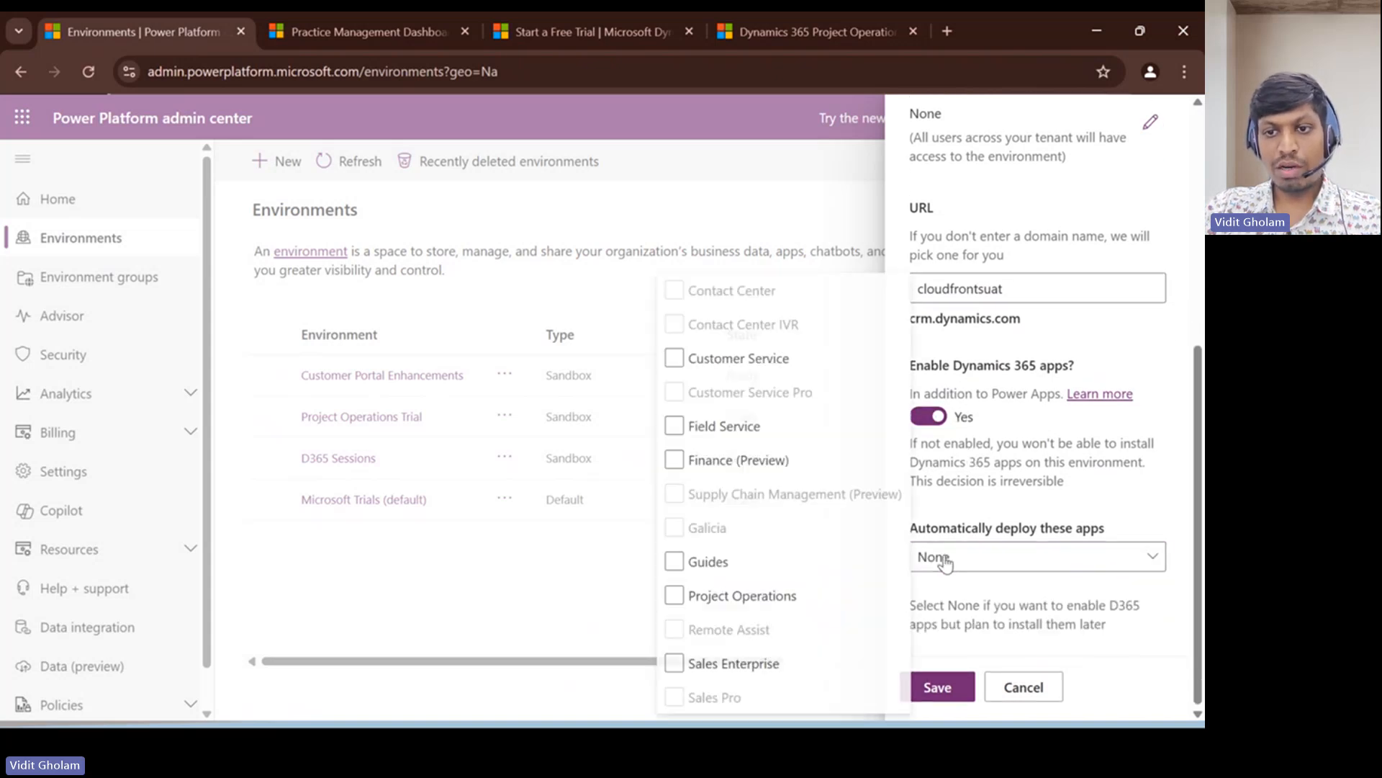
{"action": "left_click", "coordinate": [672, 596]}
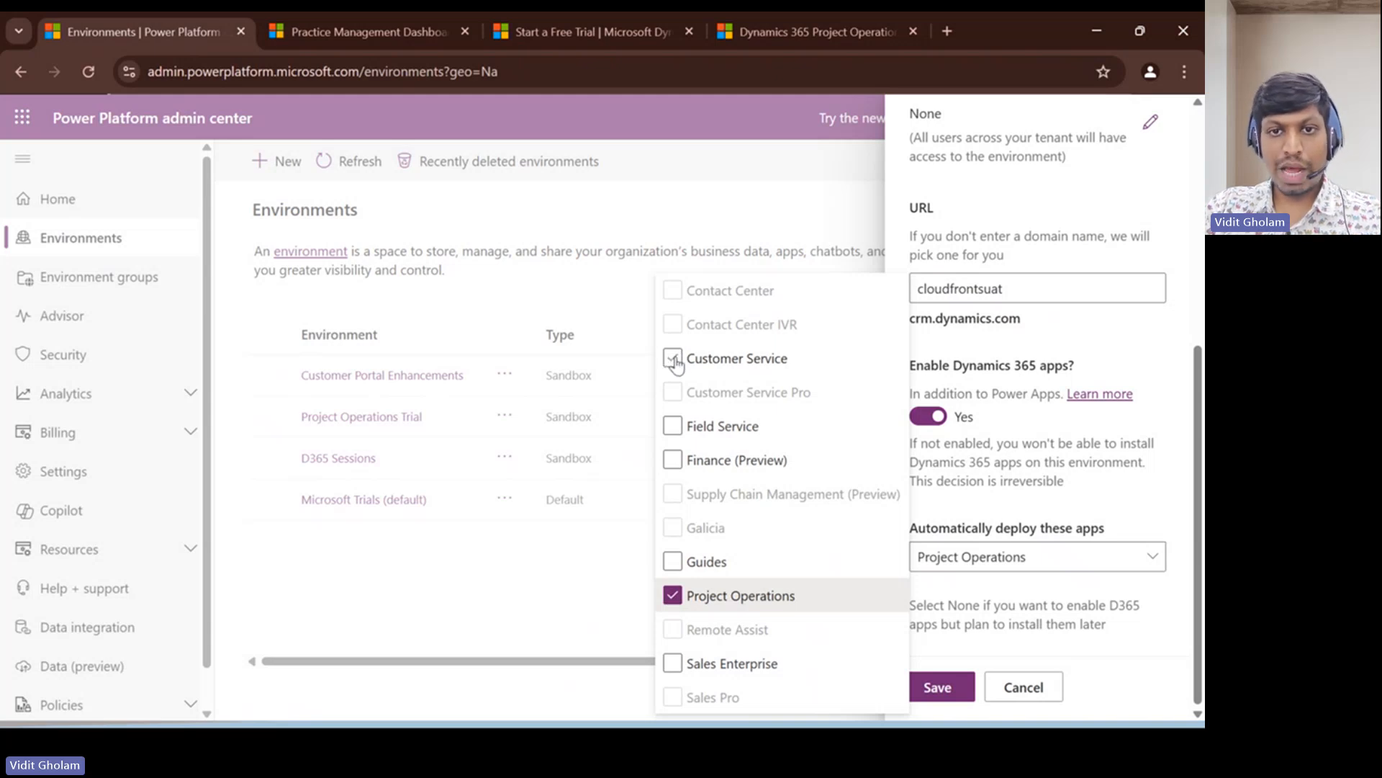
{"action": "left_click", "coordinate": [698, 664]}
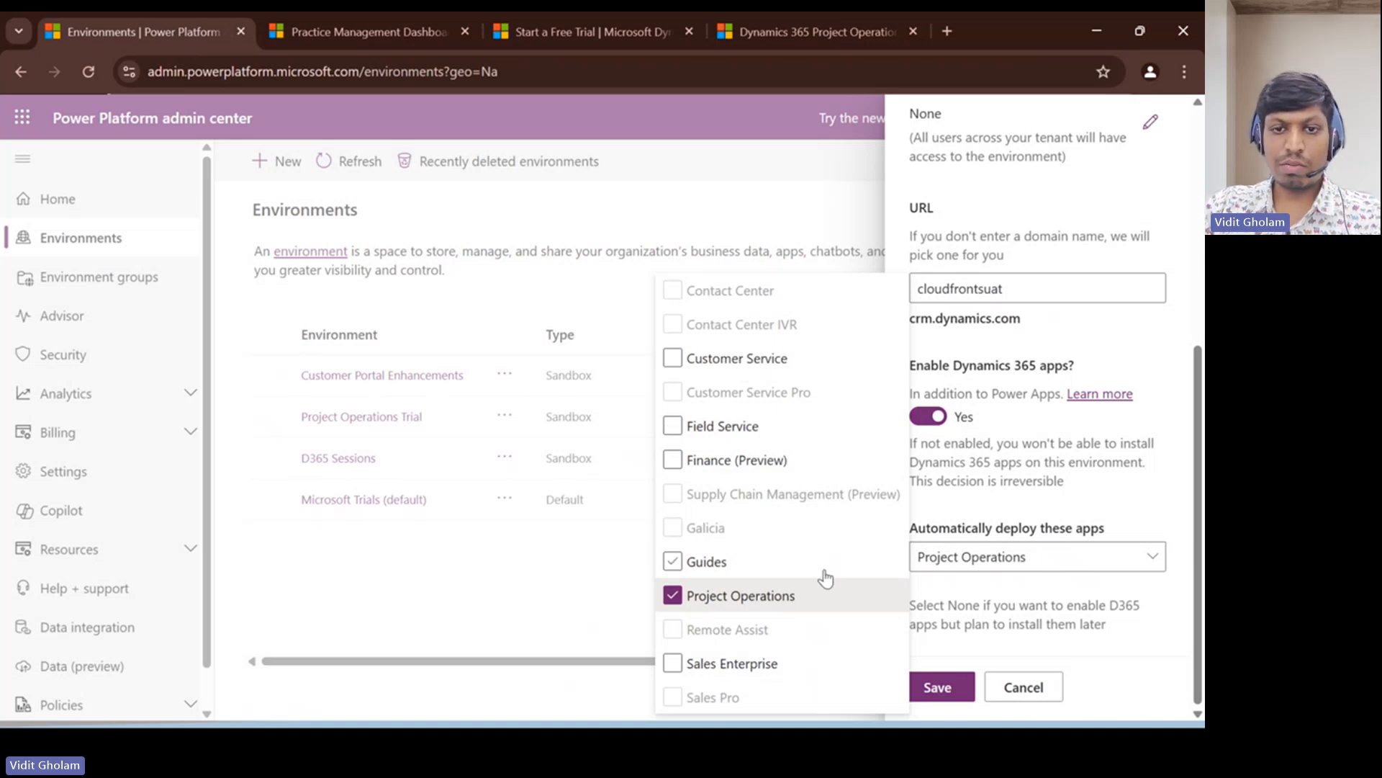
{"action": "left_click", "coordinate": [1121, 506]}
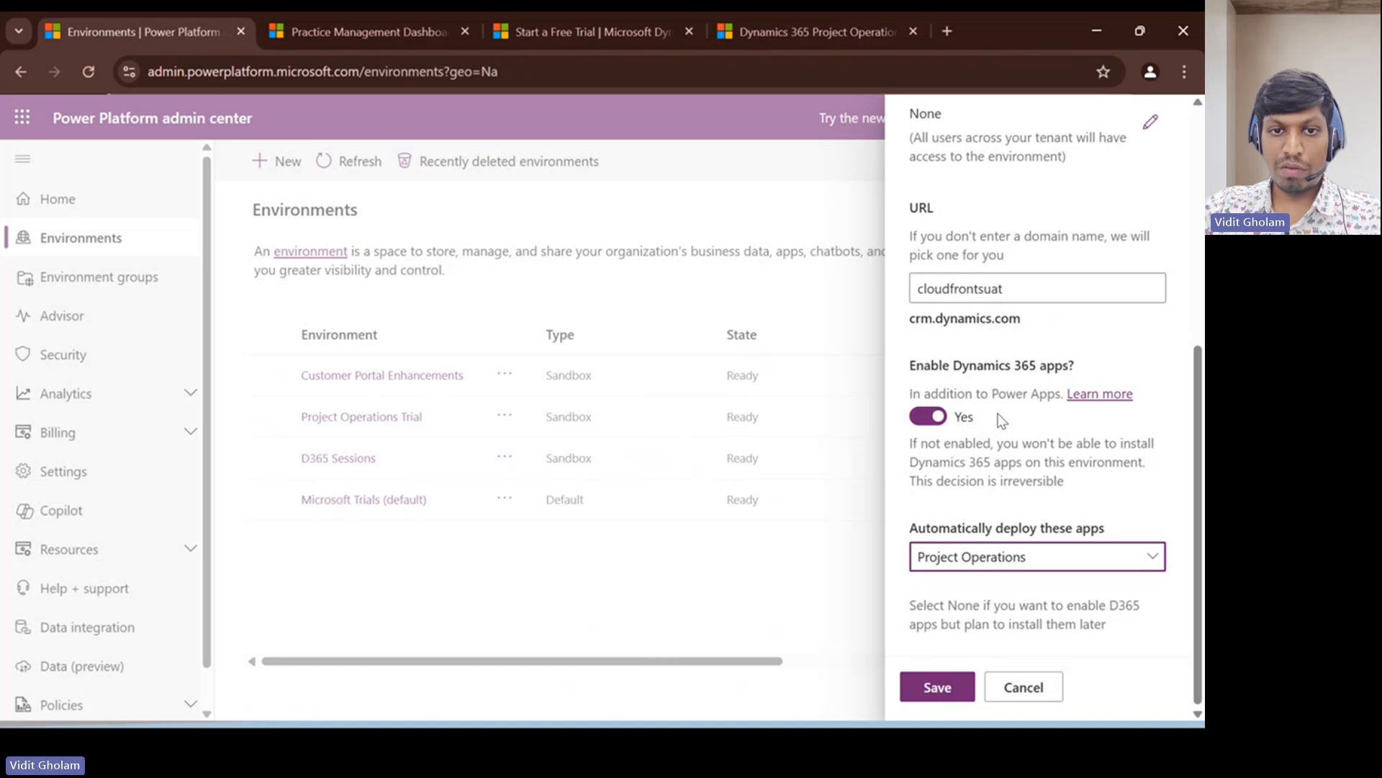
{"action": "left_click", "coordinate": [1026, 688]}
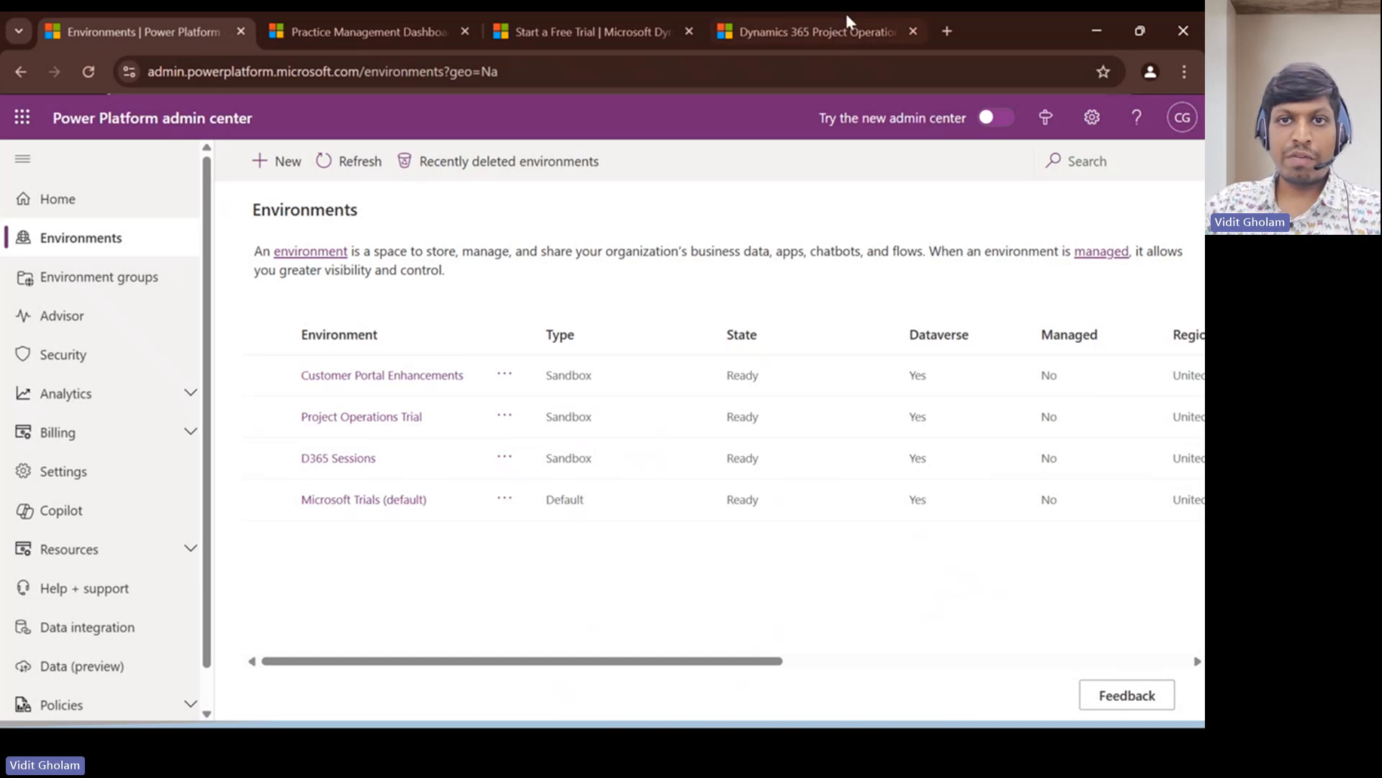
- Examine the Dynamics 365 free trial offerings and the Project Operations trial sign-up page in the browser
{"action": "left_click", "coordinate": [818, 20]}
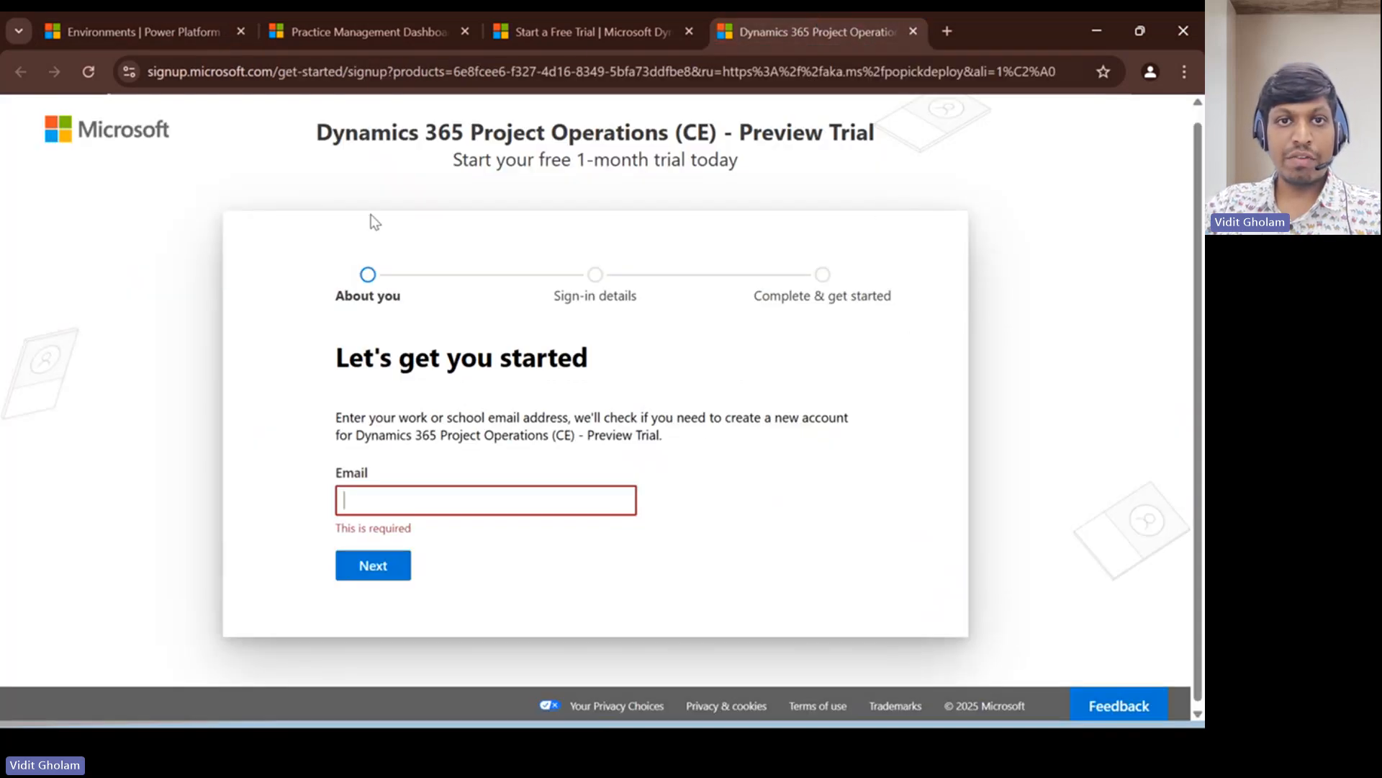
{"action": "left_click", "coordinate": [589, 31]}
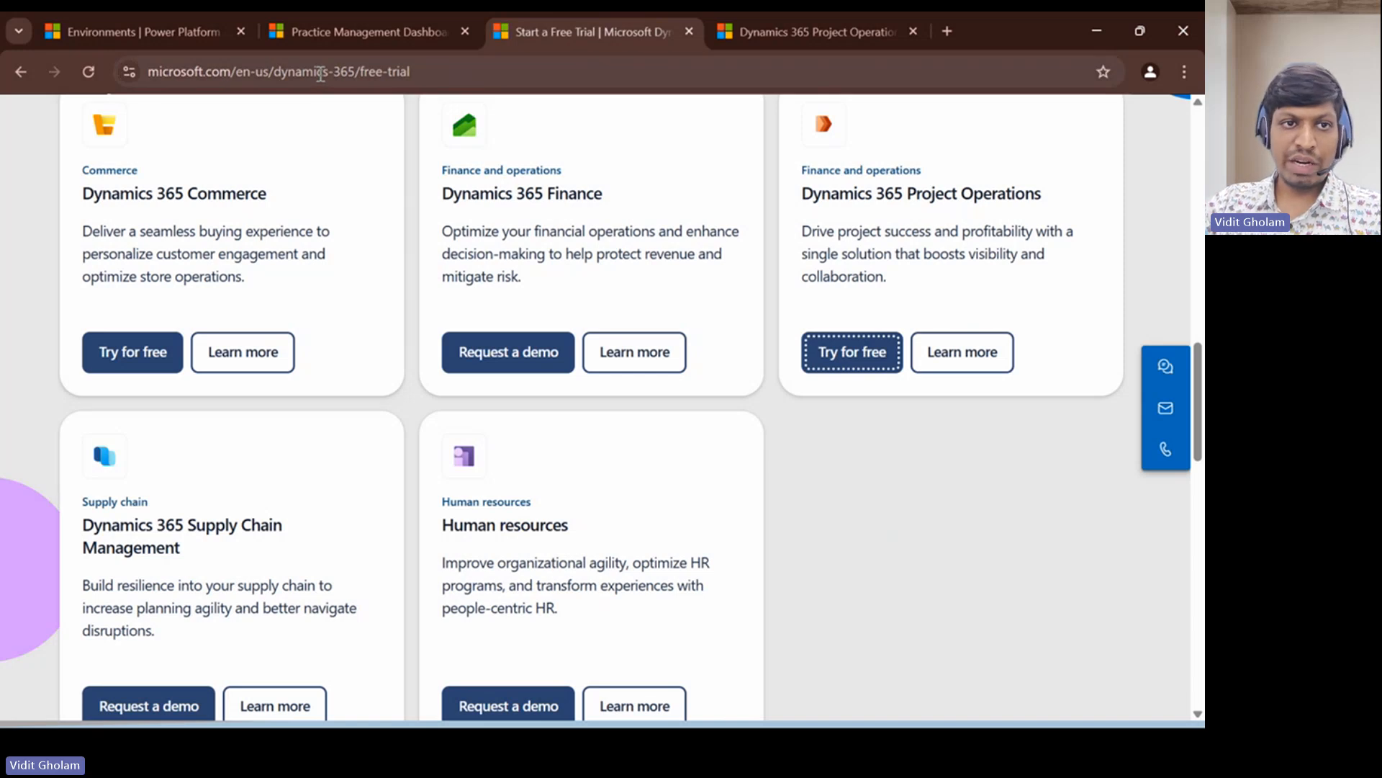
{"action": "scroll", "coordinate": [716, 469], "scroll_direction": "up", "scroll_amount": 8}
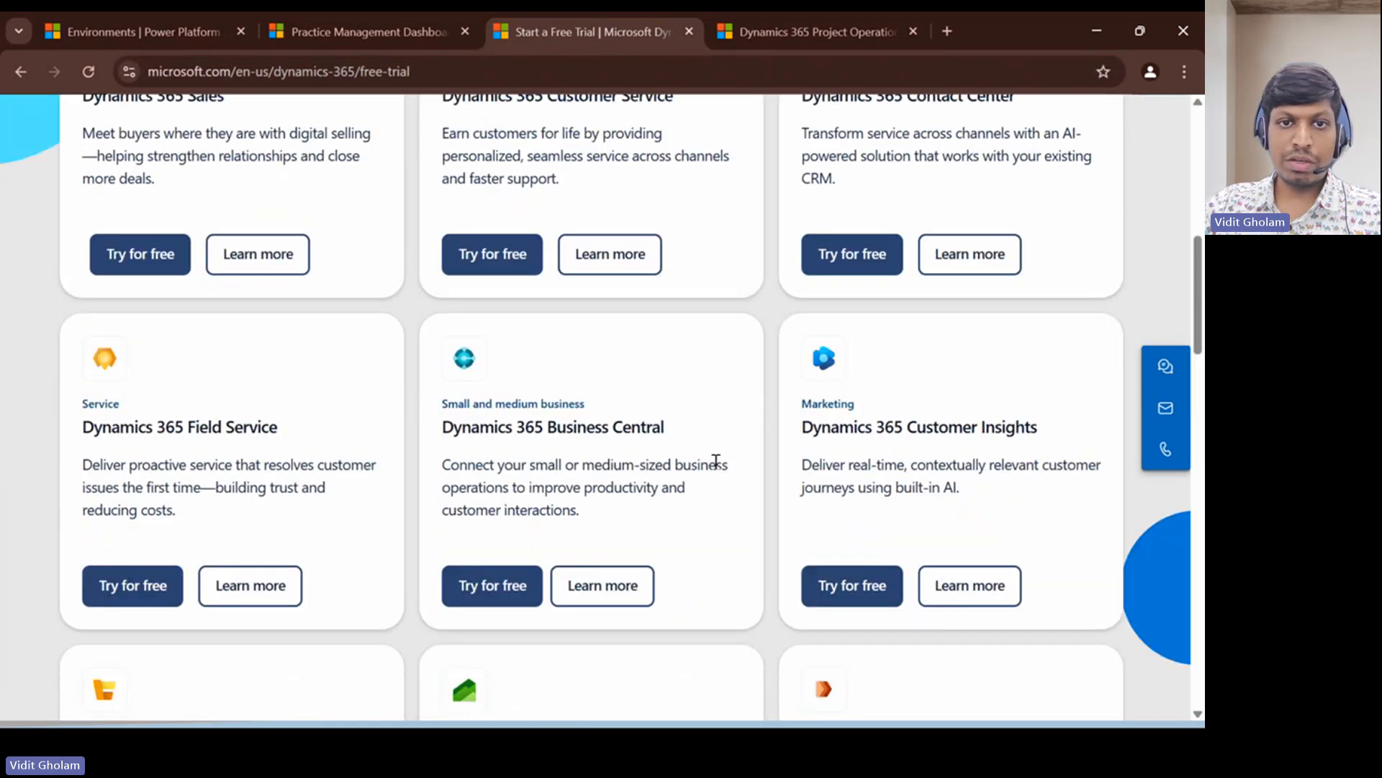
{"action": "scroll", "coordinate": [715, 463], "scroll_direction": "up", "scroll_amount": 4}
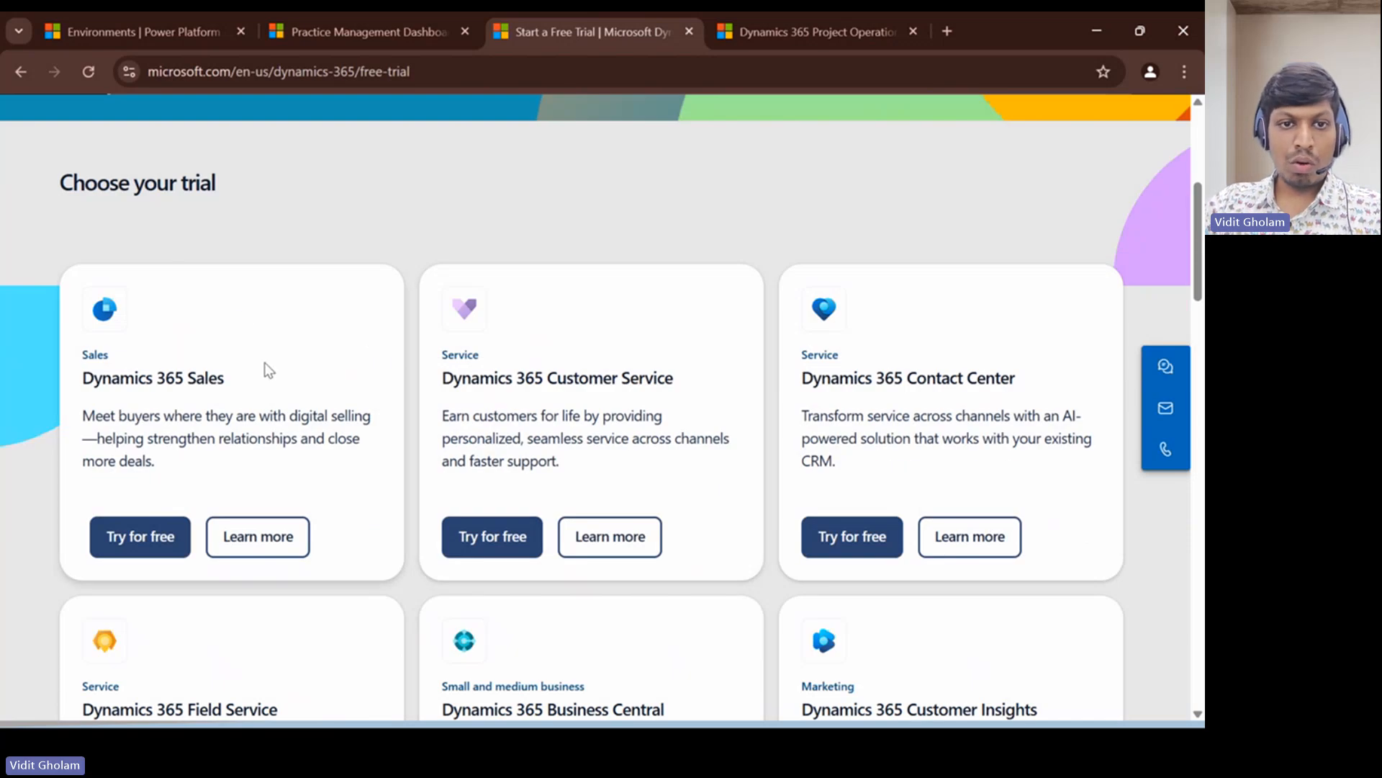
{"action": "scroll", "coordinate": [266, 371], "scroll_direction": "down", "scroll_amount": 1}
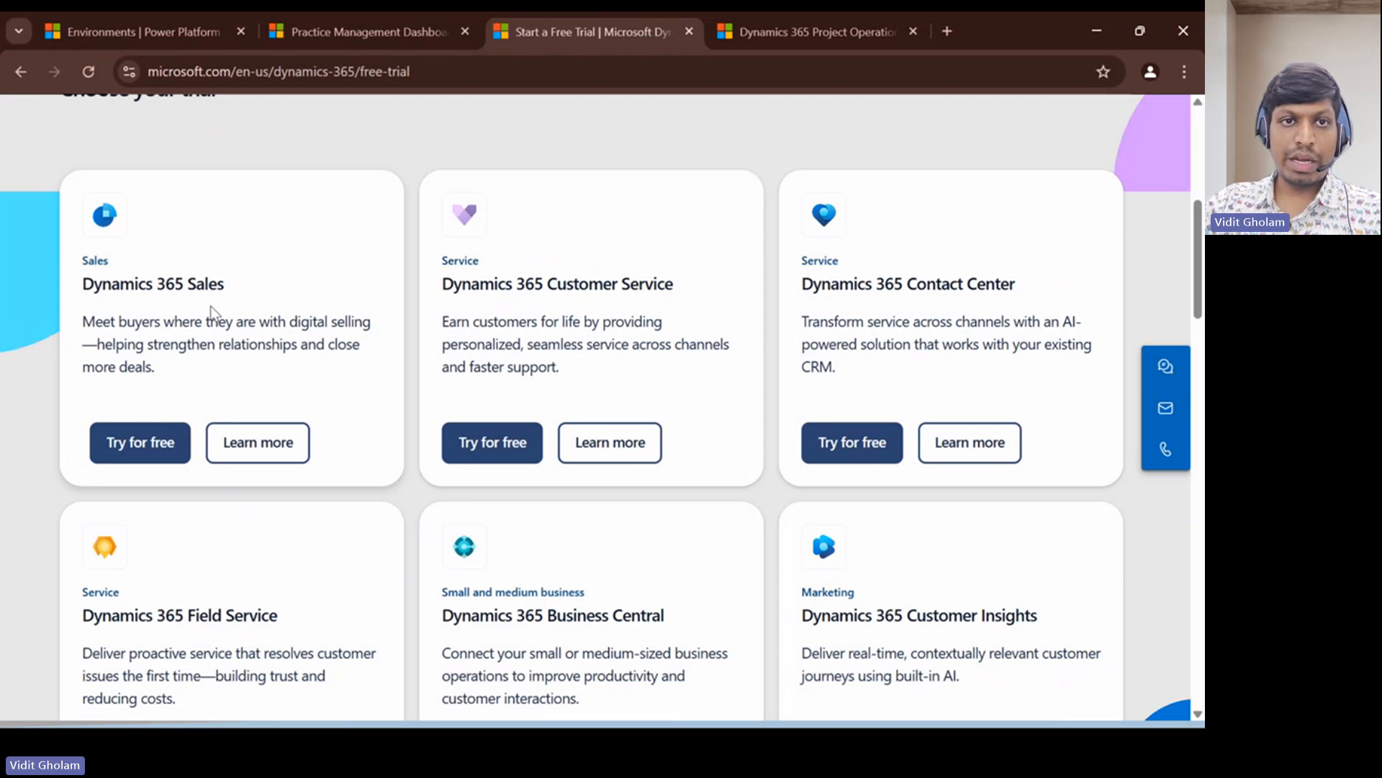
{"action": "scroll", "coordinate": [835, 426], "scroll_direction": "down", "scroll_amount": 5}
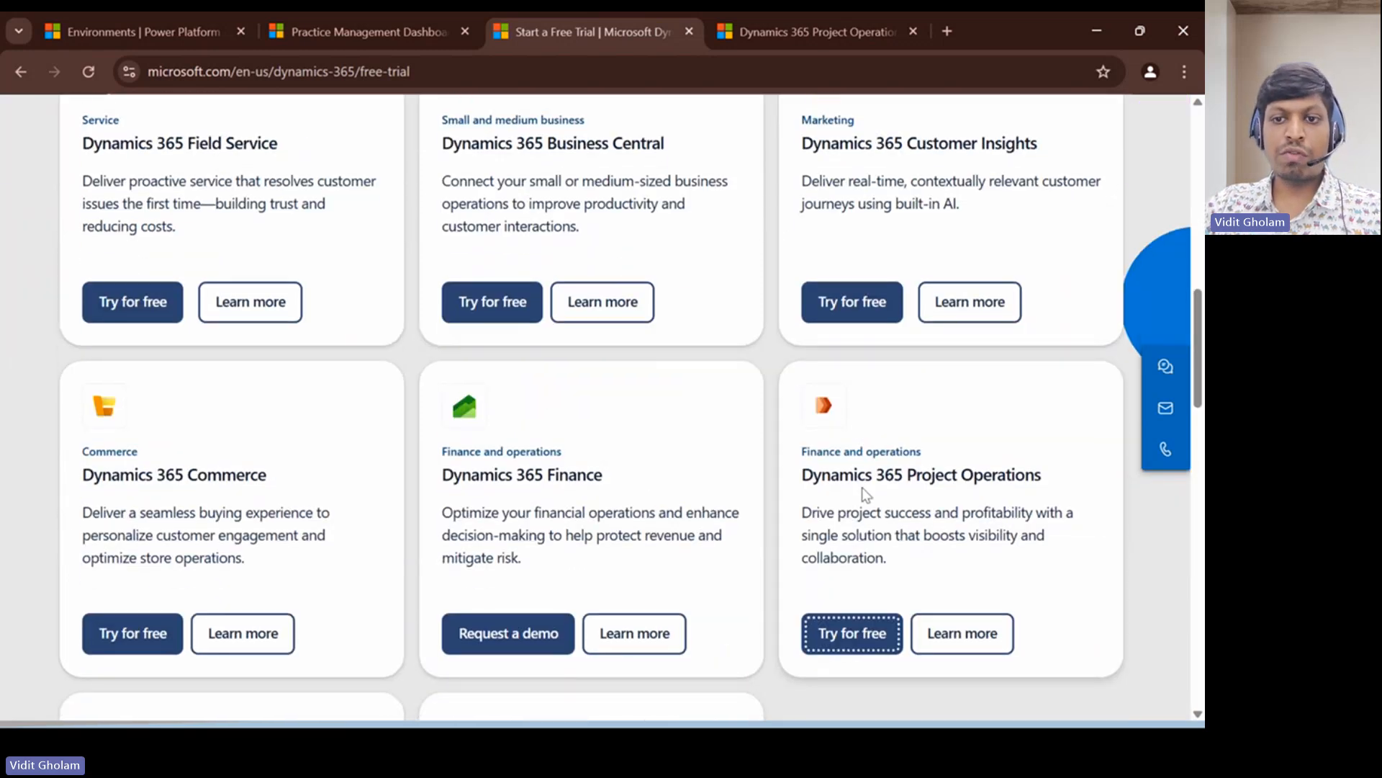
{"action": "scroll", "coordinate": [866, 493], "scroll_direction": "down", "scroll_amount": 2}
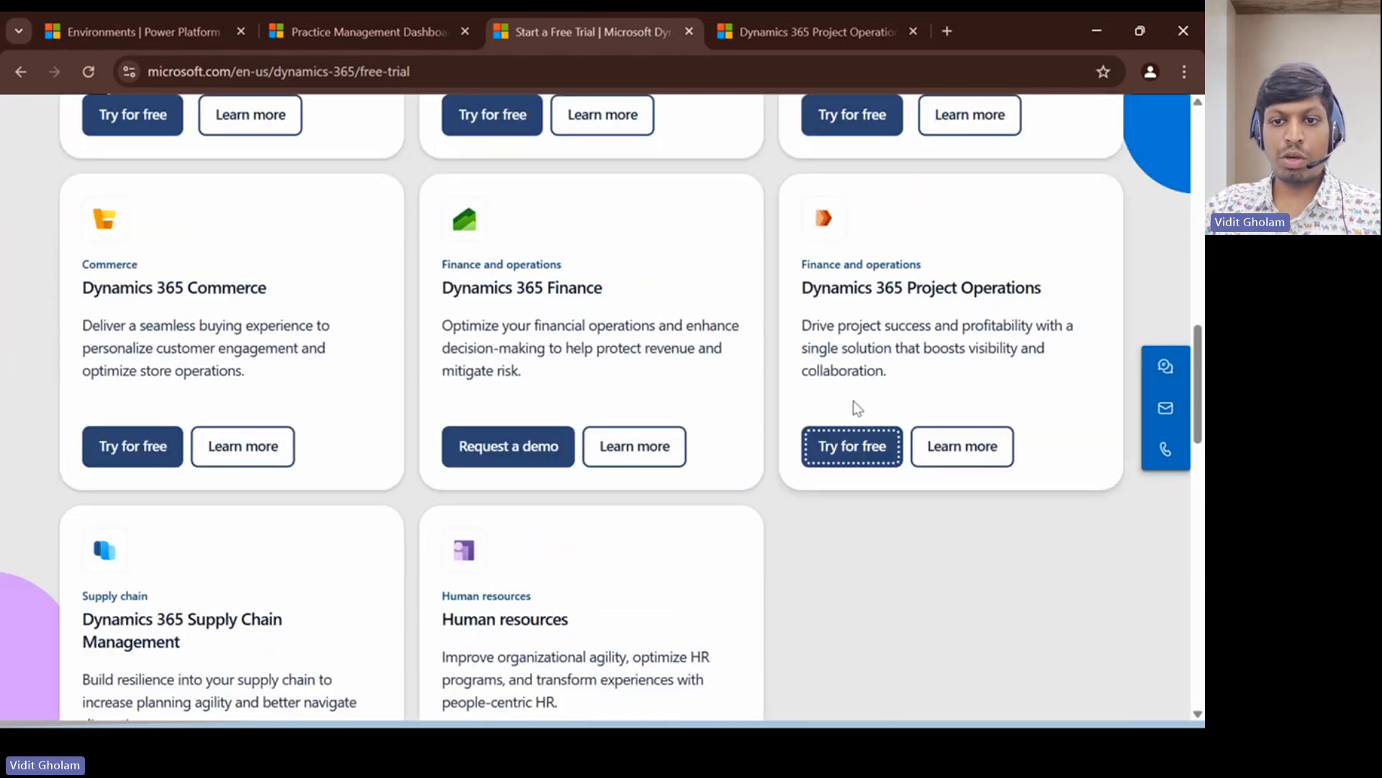
{"action": "left_click", "coordinate": [786, 20]}
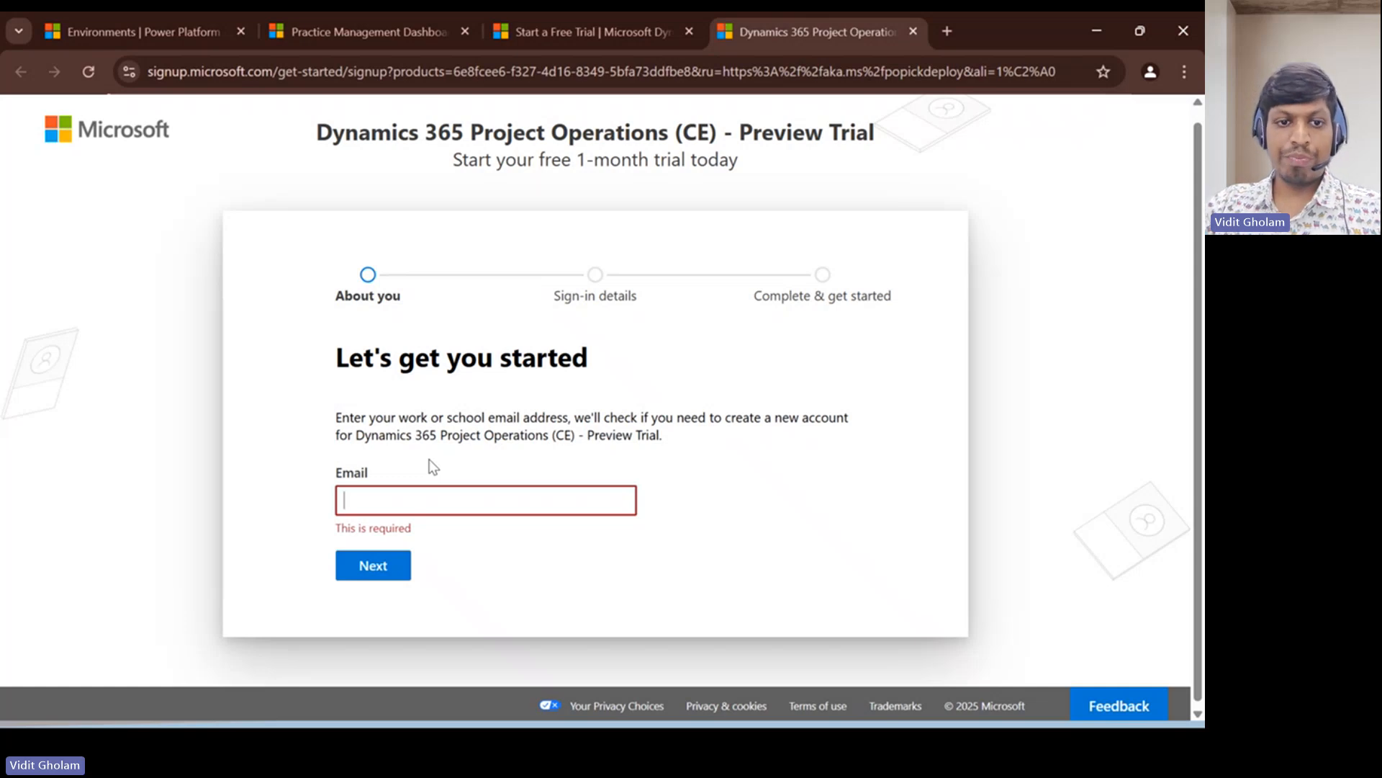
- Open the users list of the Project Operations Trial environment in the Power Platform admin center
{"action": "left_click", "coordinate": [127, 26]}
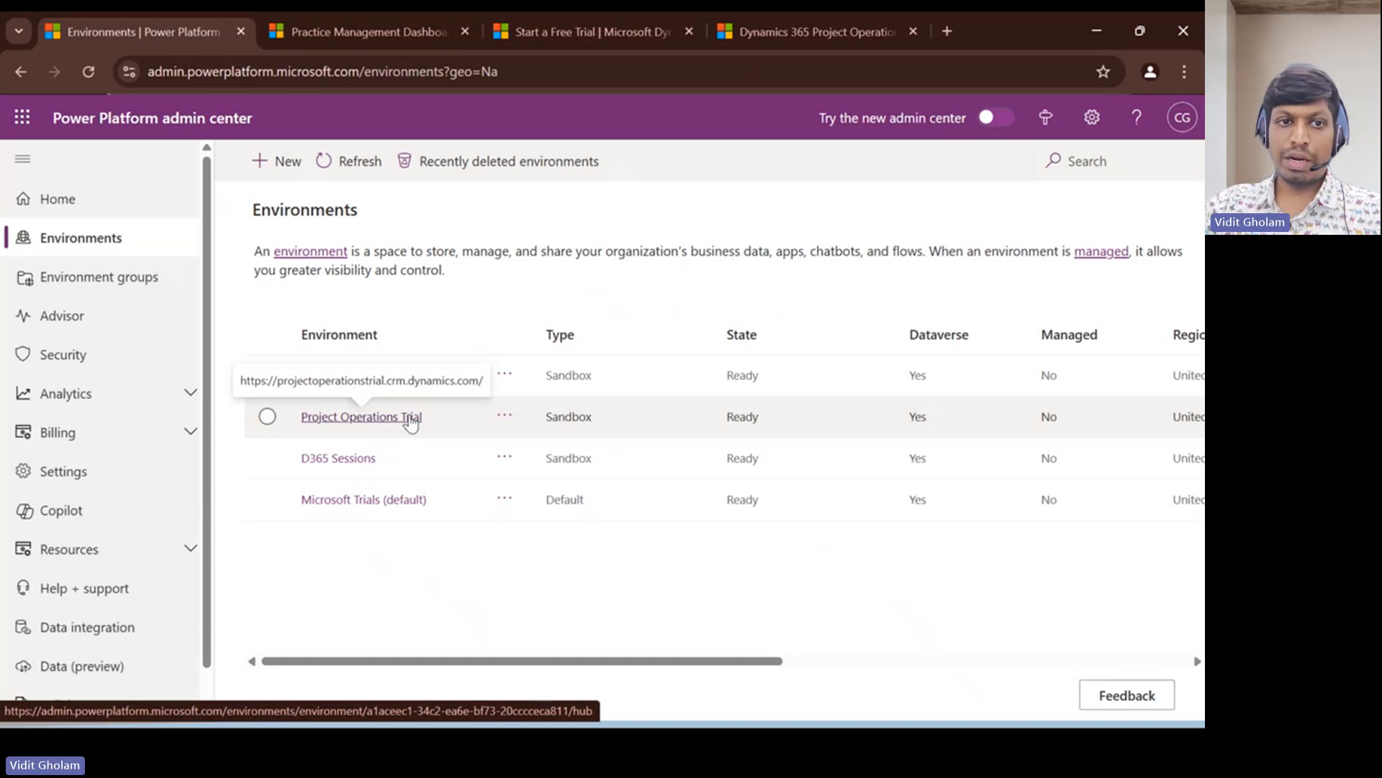
{"action": "left_click", "coordinate": [356, 421]}
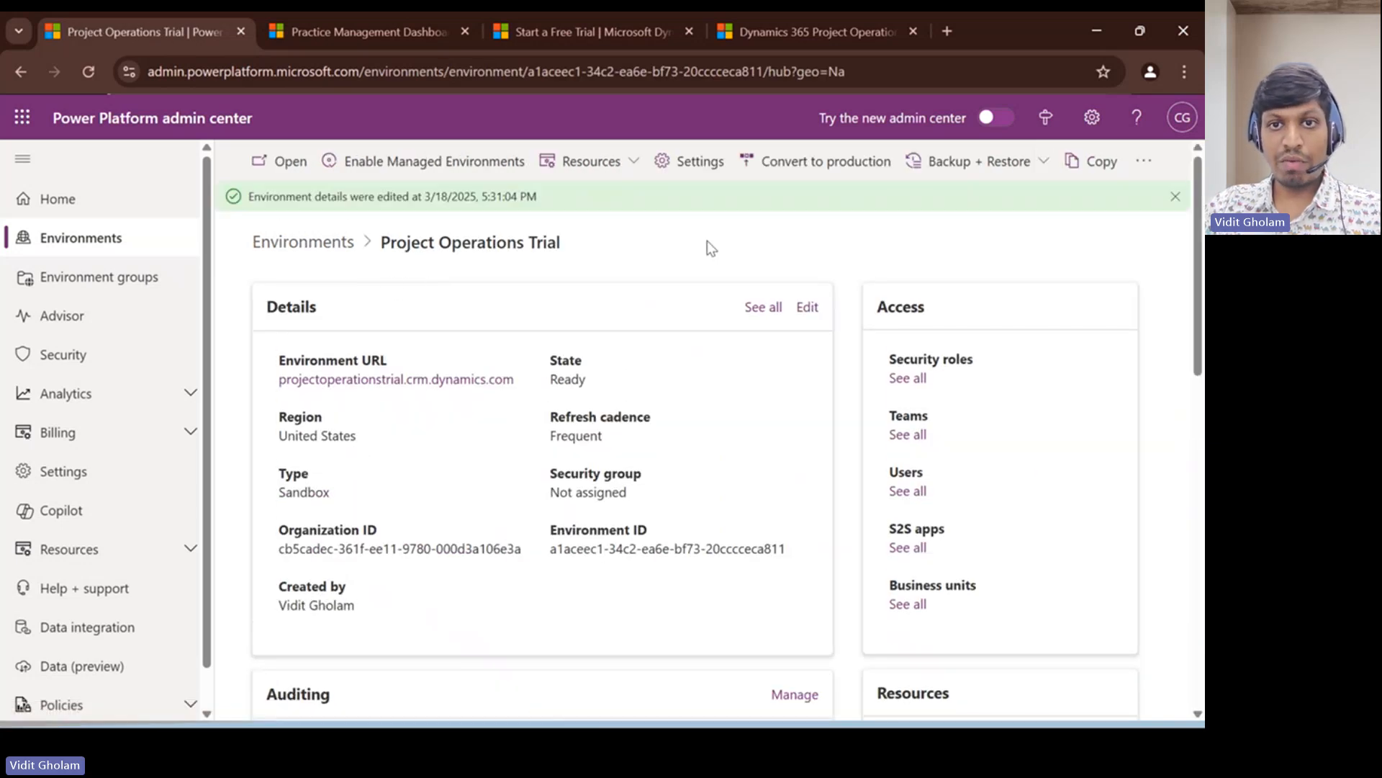
{"action": "left_click", "coordinate": [909, 495]}
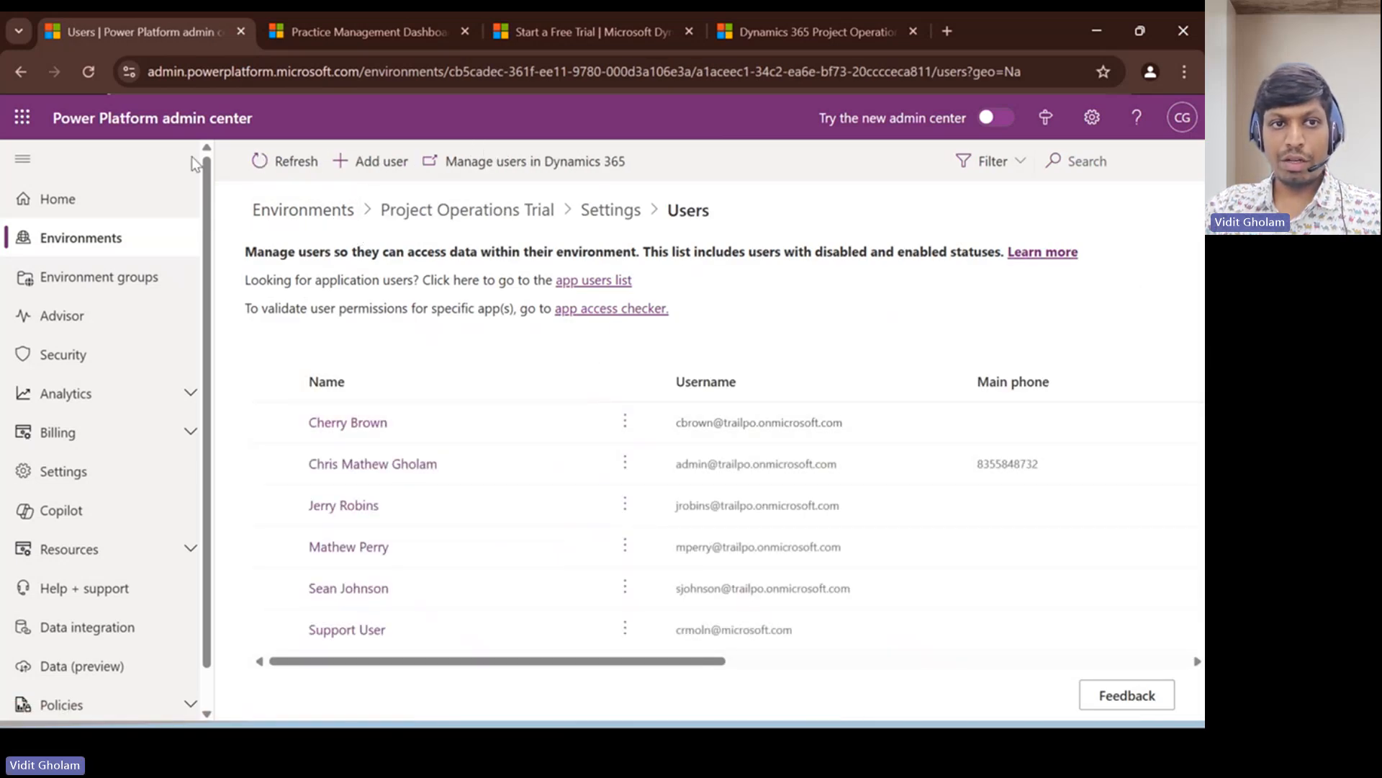
- Select a user by name in the Add user form, and close the form without adding them
{"action": "left_click", "coordinate": [366, 173]}
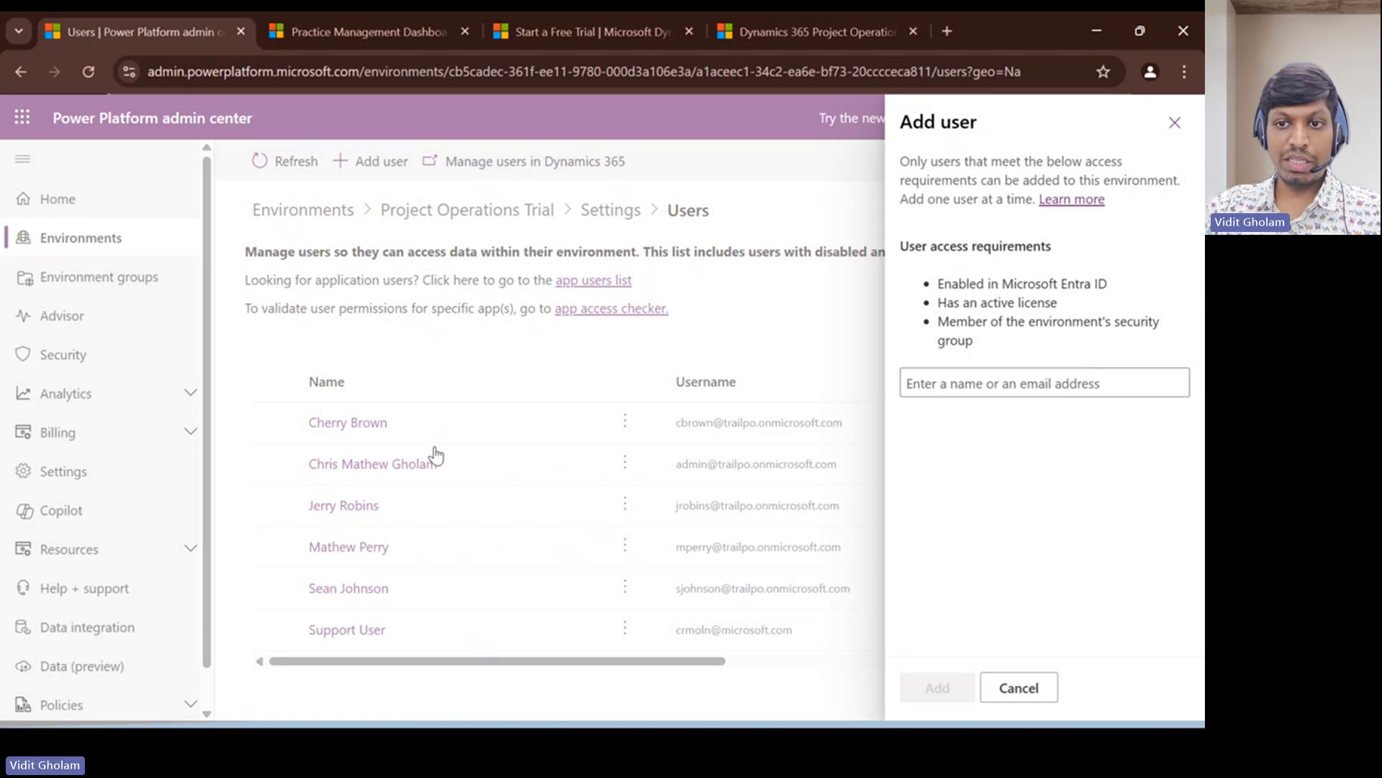
{"action": "left_click", "coordinate": [950, 382]}
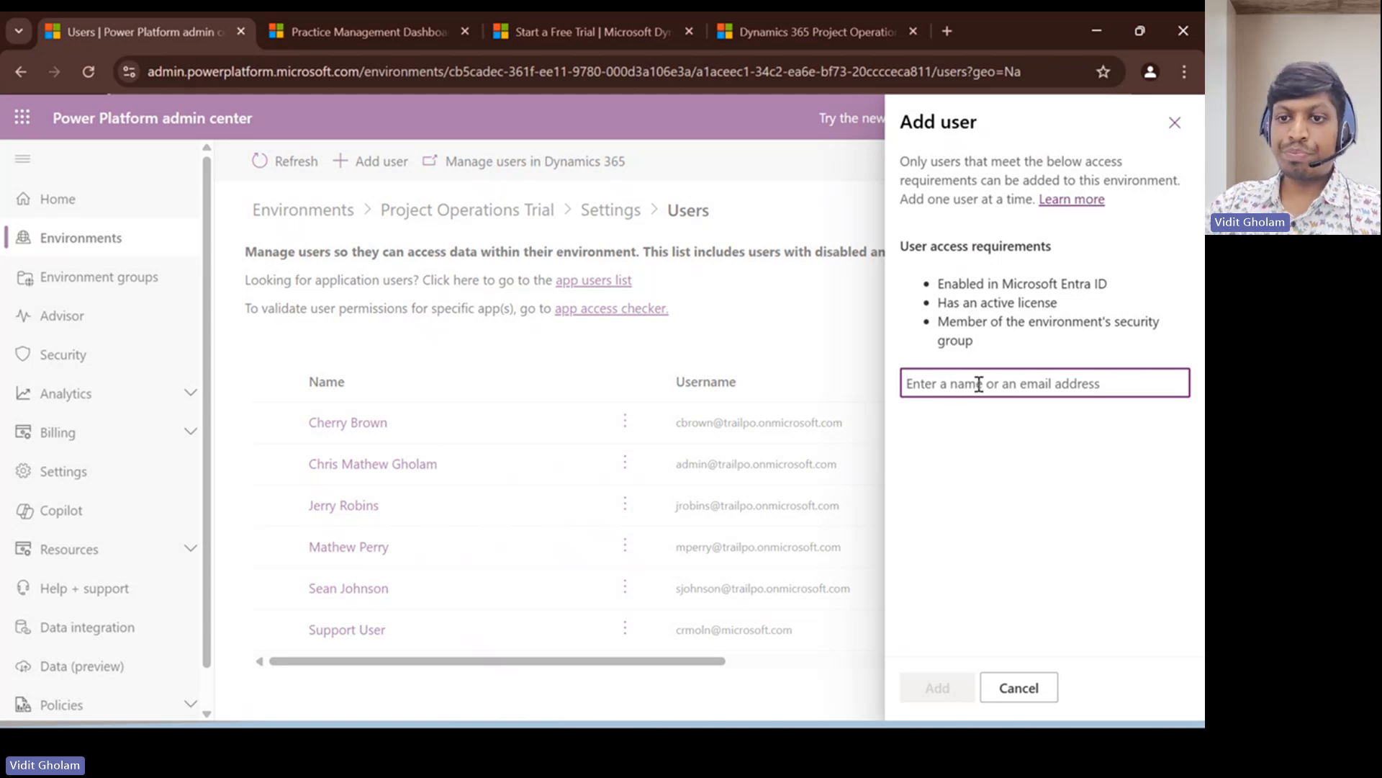
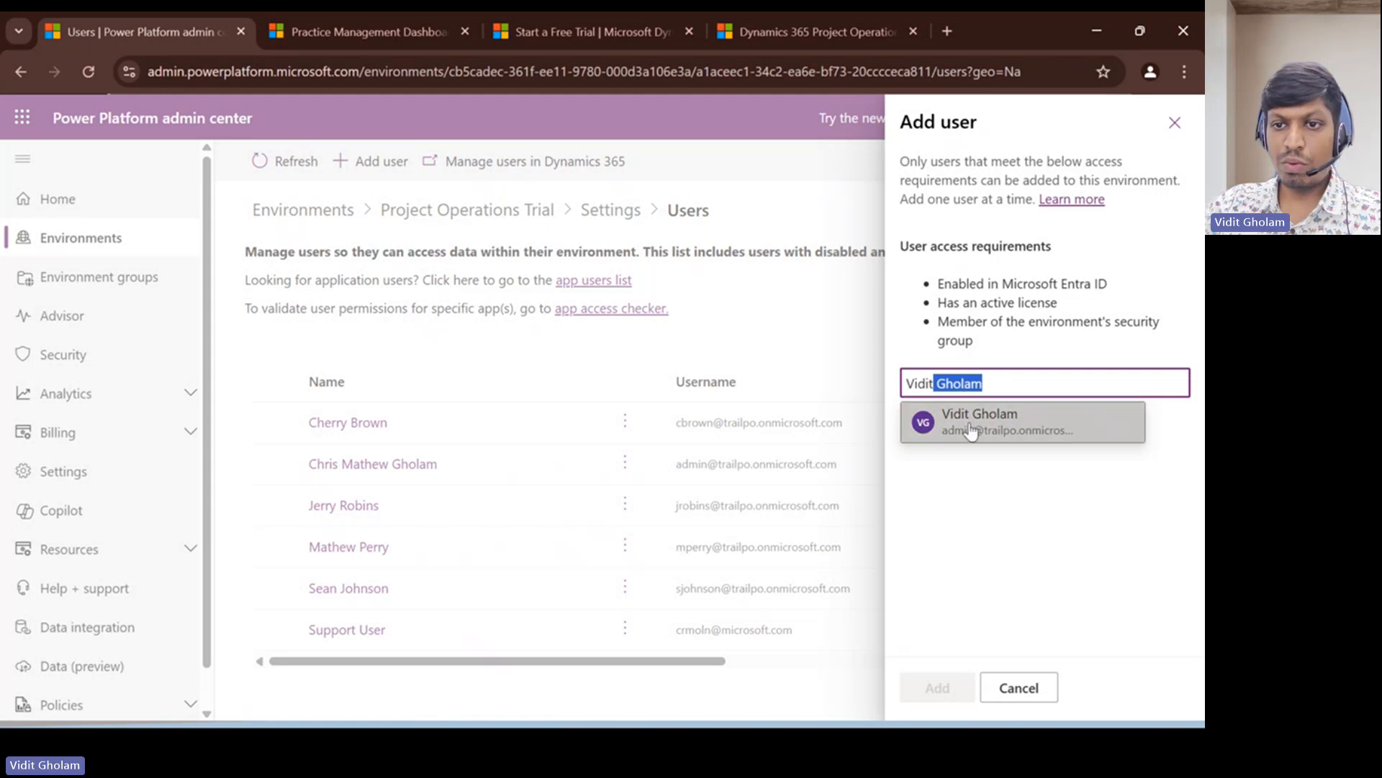
{"action": "left_click", "coordinate": [973, 428]}
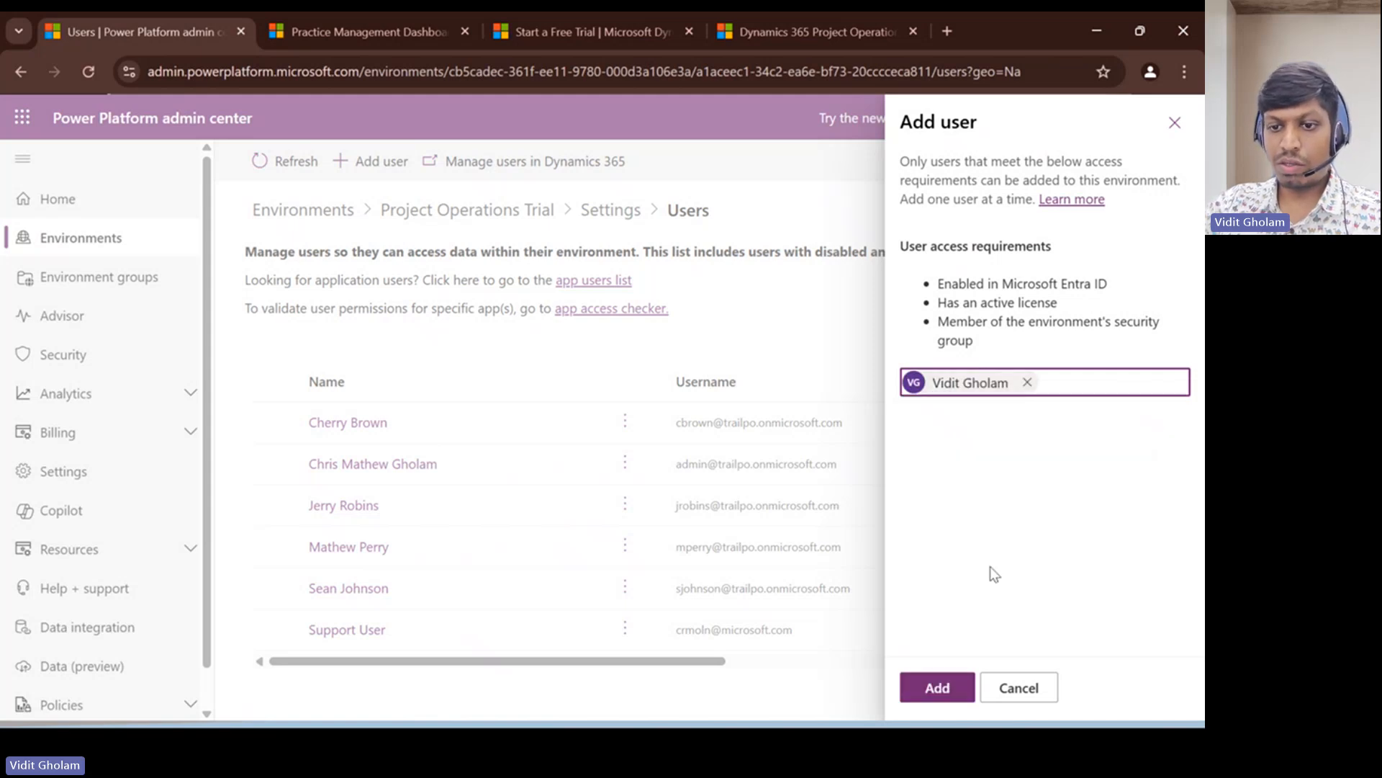
{"action": "left_click", "coordinate": [1174, 123]}
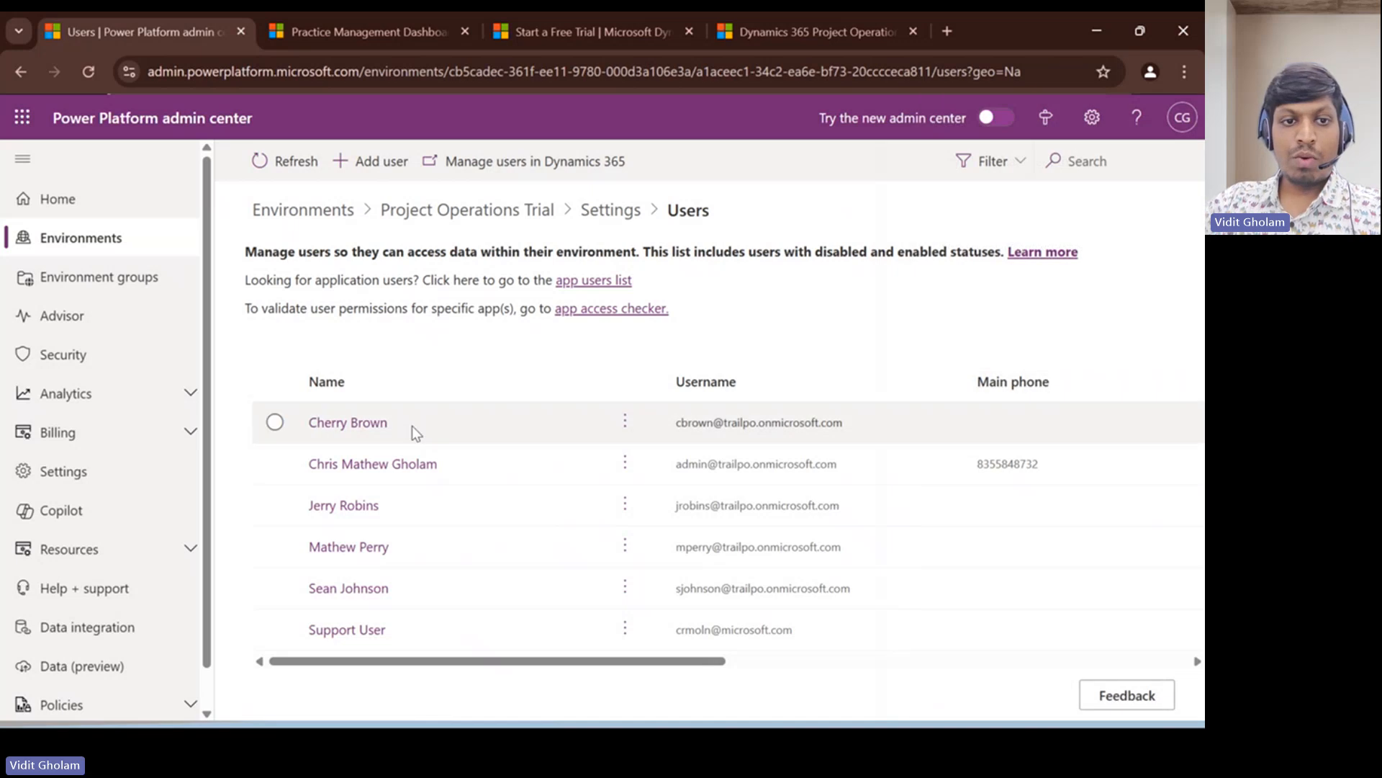
- Select the System Administrator security role for the first listed user, and cancel the role assignment without saving
{"action": "left_click", "coordinate": [274, 422]}
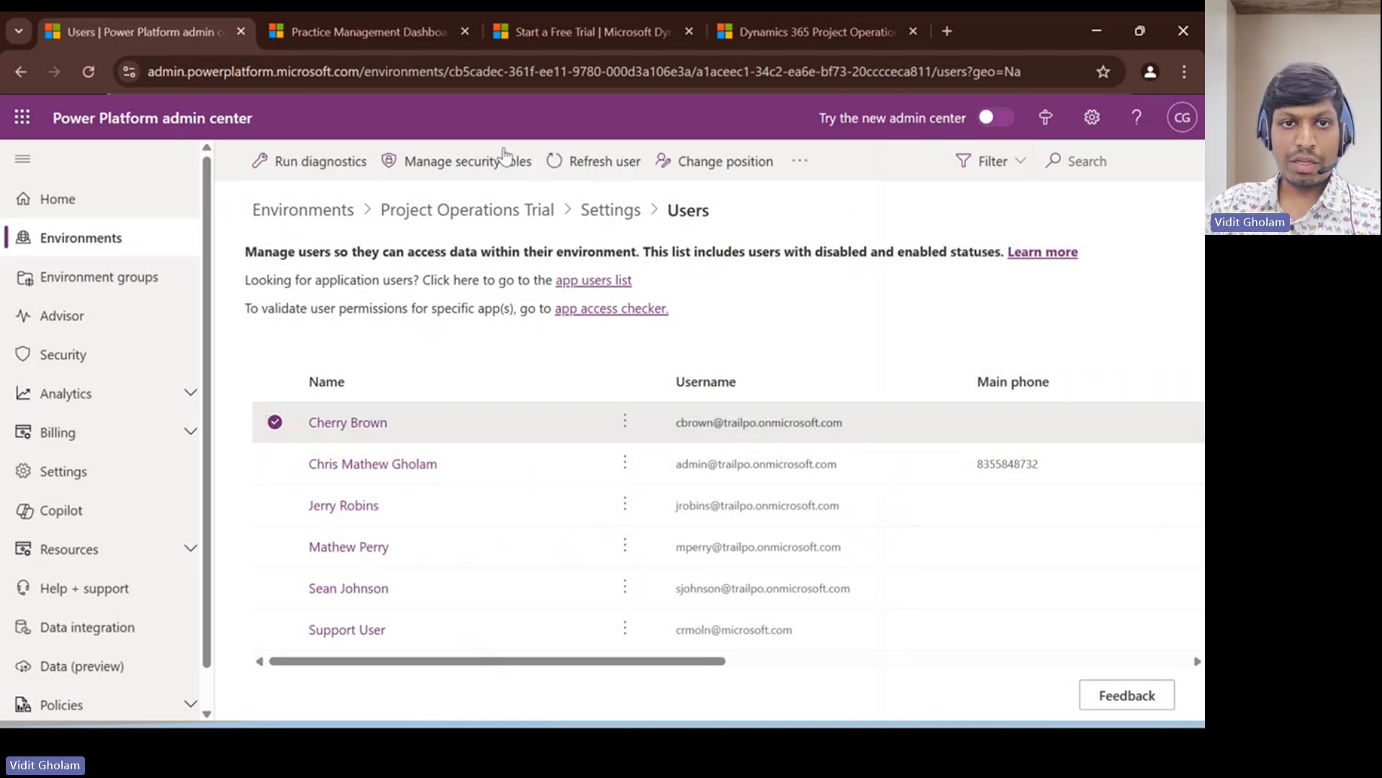
{"action": "left_click", "coordinate": [435, 165]}
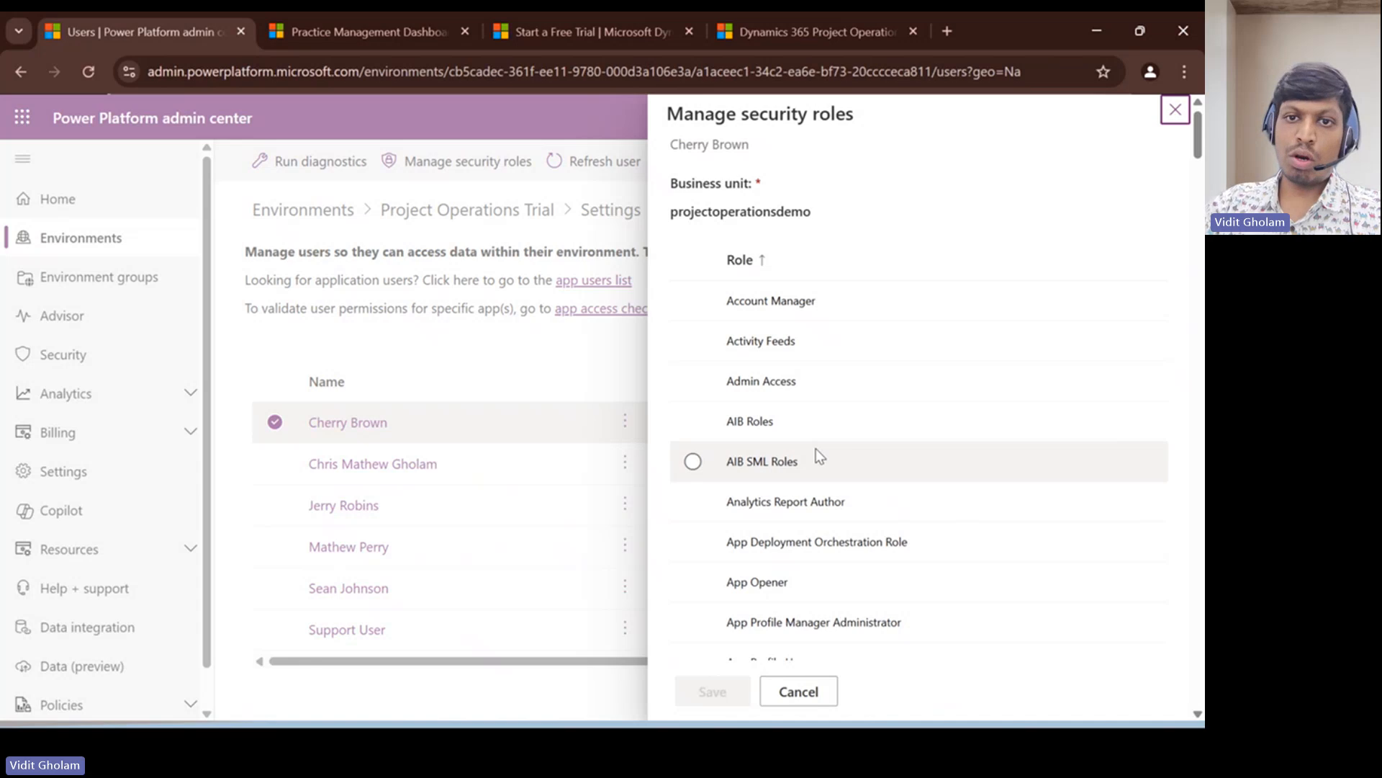
{"action": "scroll", "coordinate": [756, 463], "scroll_direction": "down", "scroll_amount": 1}
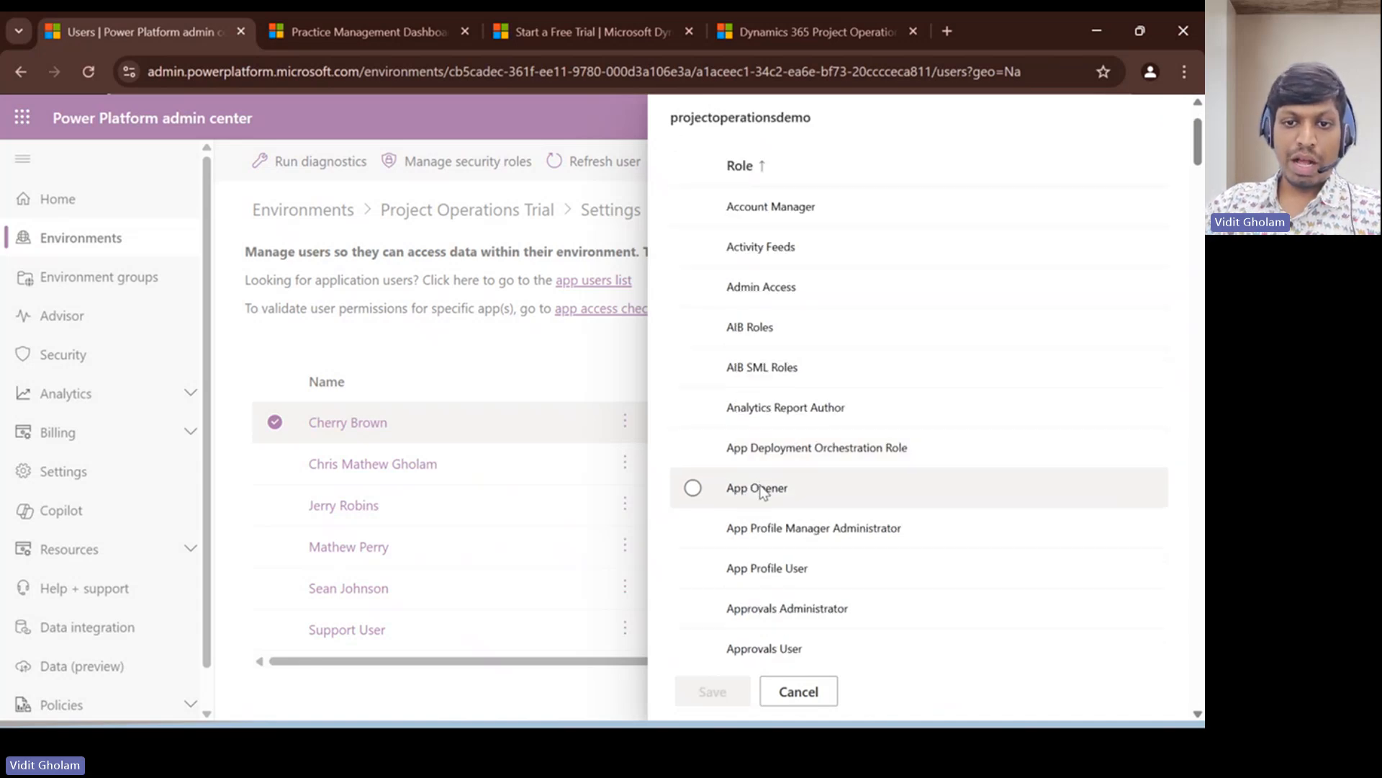
{"action": "scroll", "coordinate": [761, 493], "scroll_direction": "down", "scroll_amount": 1}
{"action": "scroll", "coordinate": [764, 497], "scroll_direction": "down", "scroll_amount": 3}
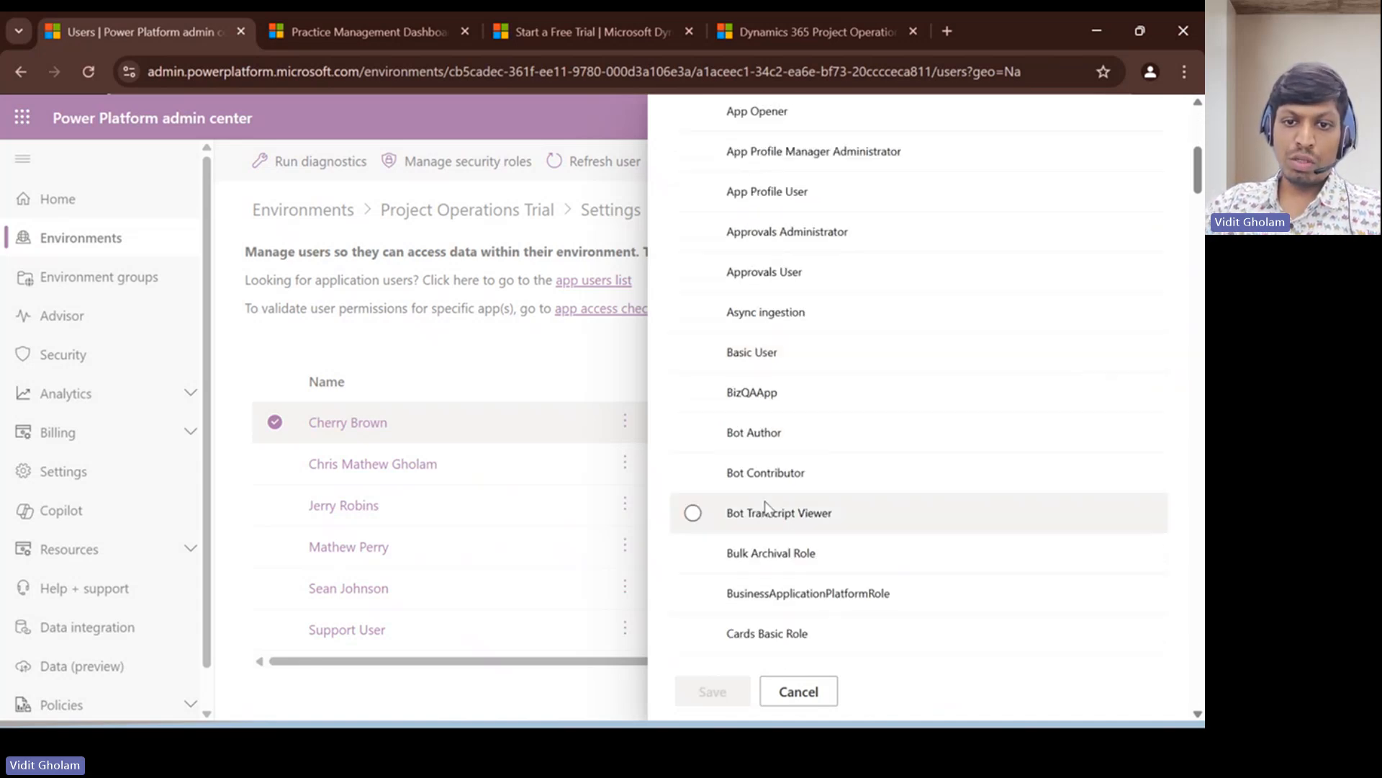
{"action": "scroll", "coordinate": [764, 504], "scroll_direction": "down", "scroll_amount": 1}
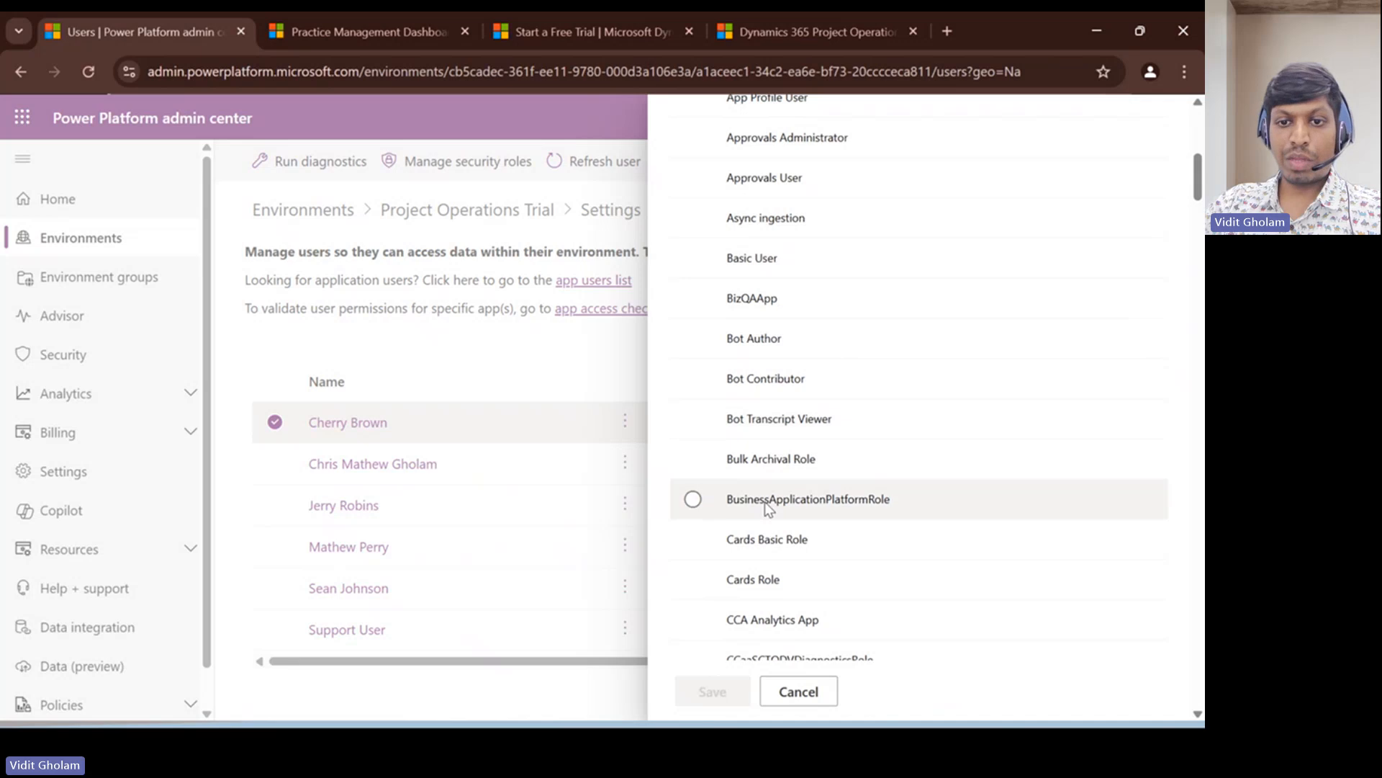
{"action": "scroll", "coordinate": [765, 504], "scroll_direction": "down", "scroll_amount": 2}
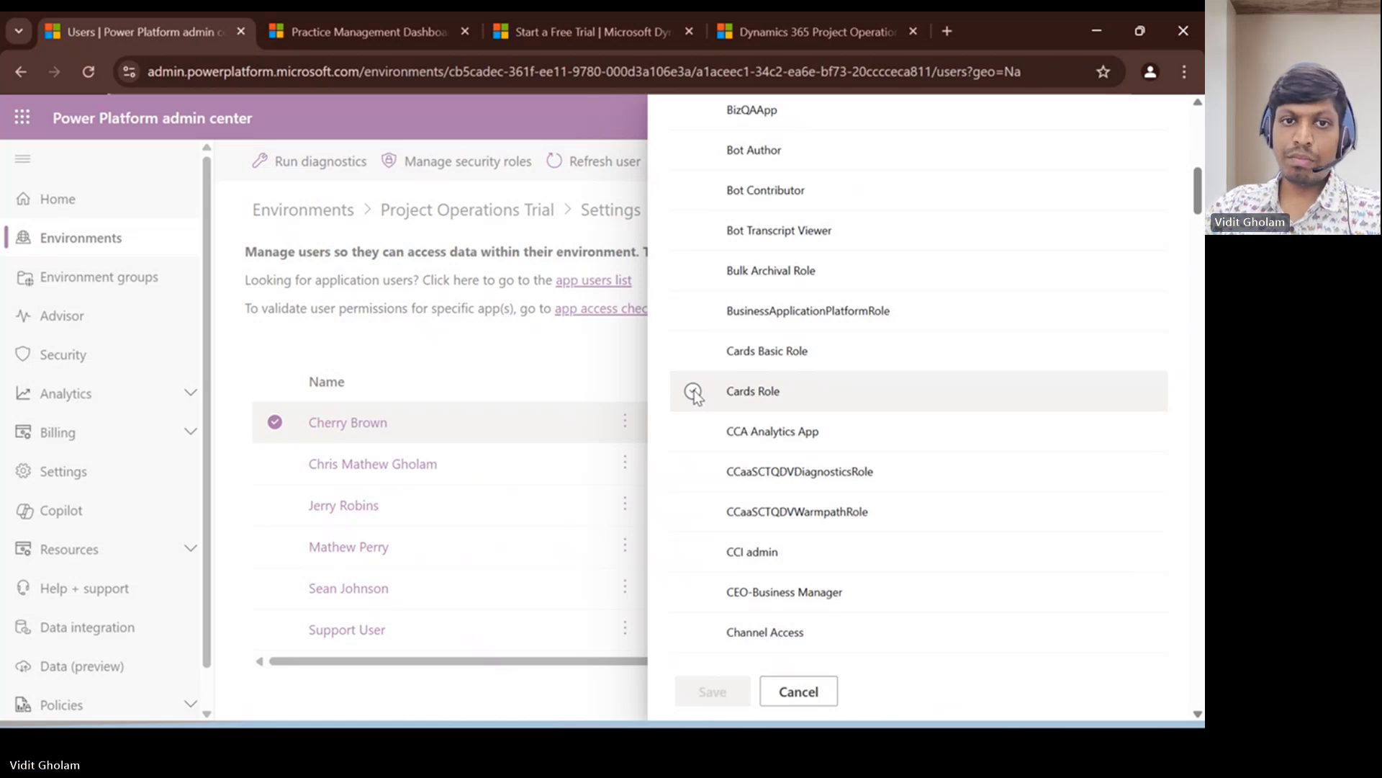
{"action": "scroll", "coordinate": [731, 452], "scroll_direction": "down", "scroll_amount": 15}
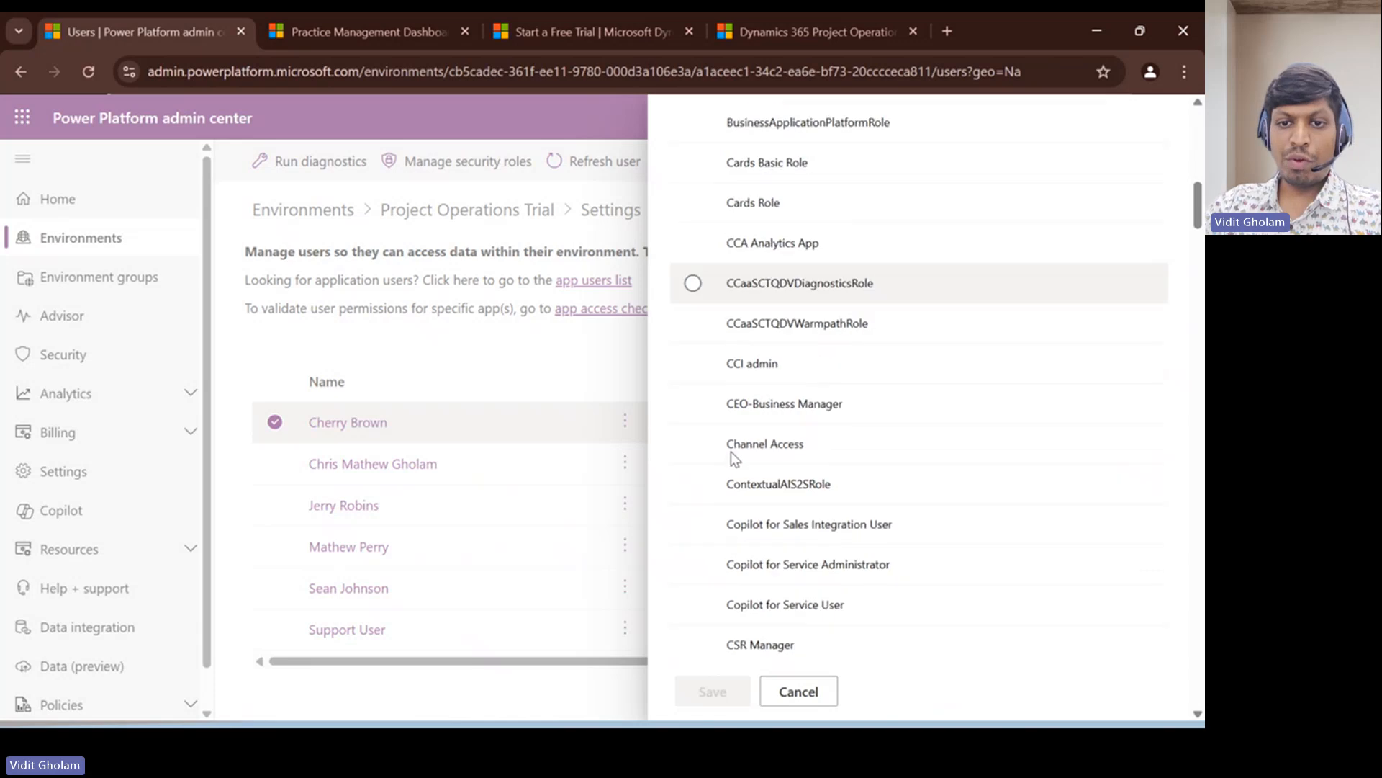
{"action": "scroll", "coordinate": [731, 455], "scroll_direction": "down", "scroll_amount": 8}
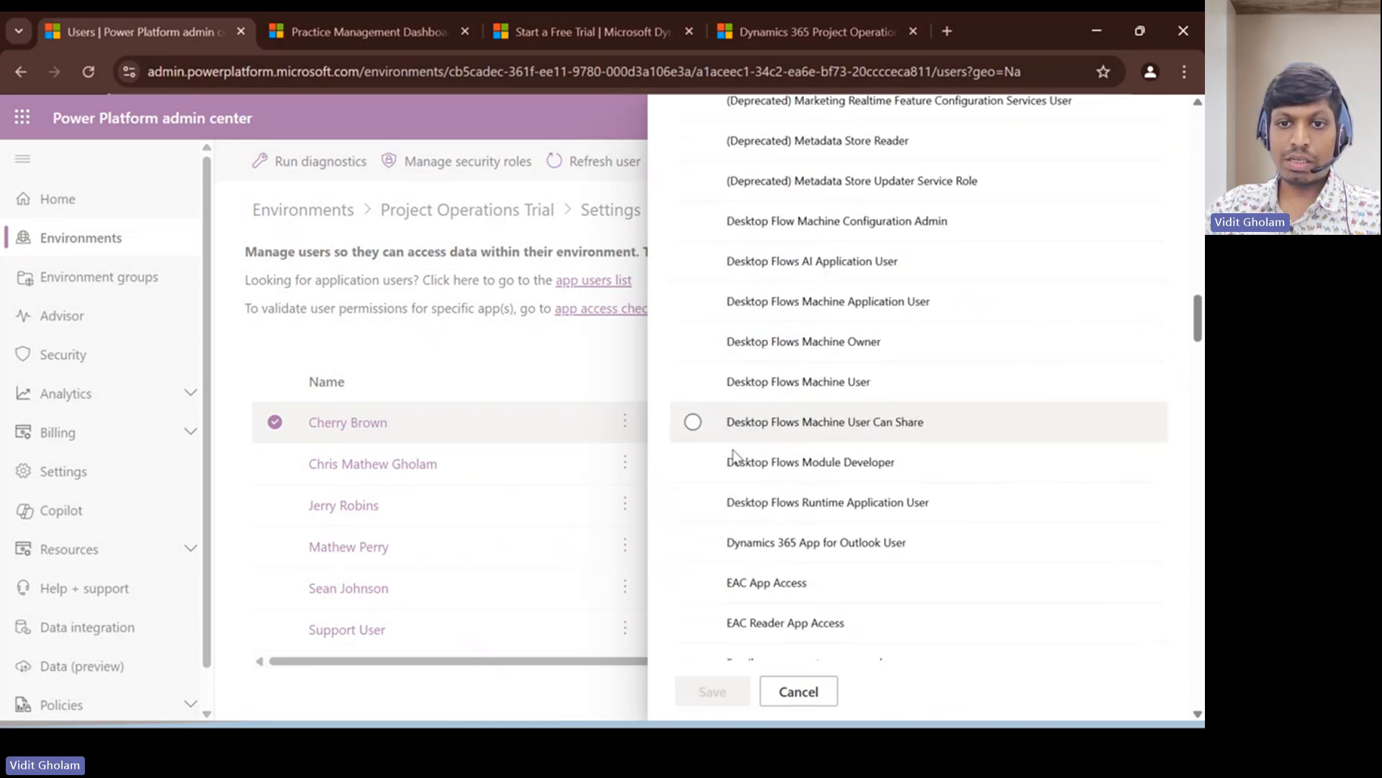
{"action": "scroll", "coordinate": [747, 435], "scroll_direction": "down", "scroll_amount": 8}
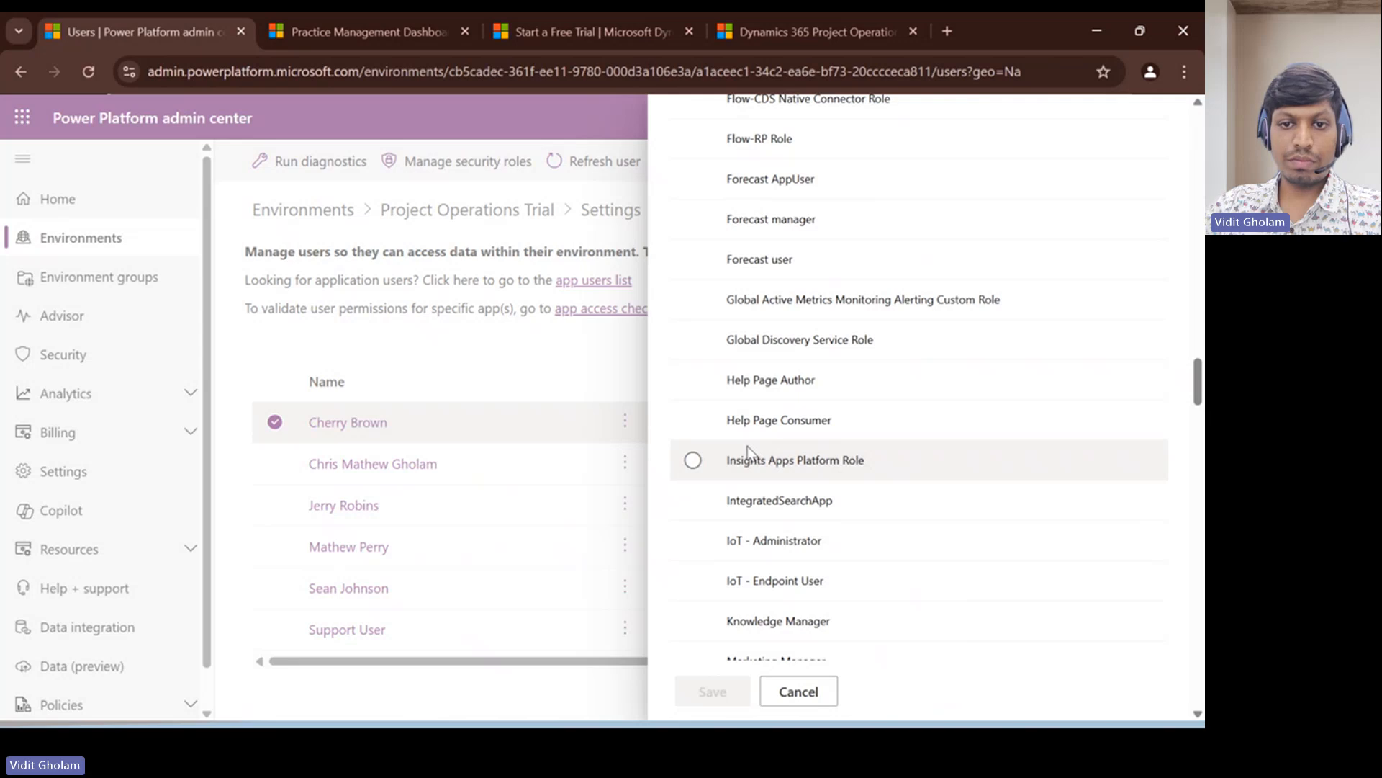
{"action": "scroll", "coordinate": [746, 435], "scroll_direction": "down", "scroll_amount": 5}
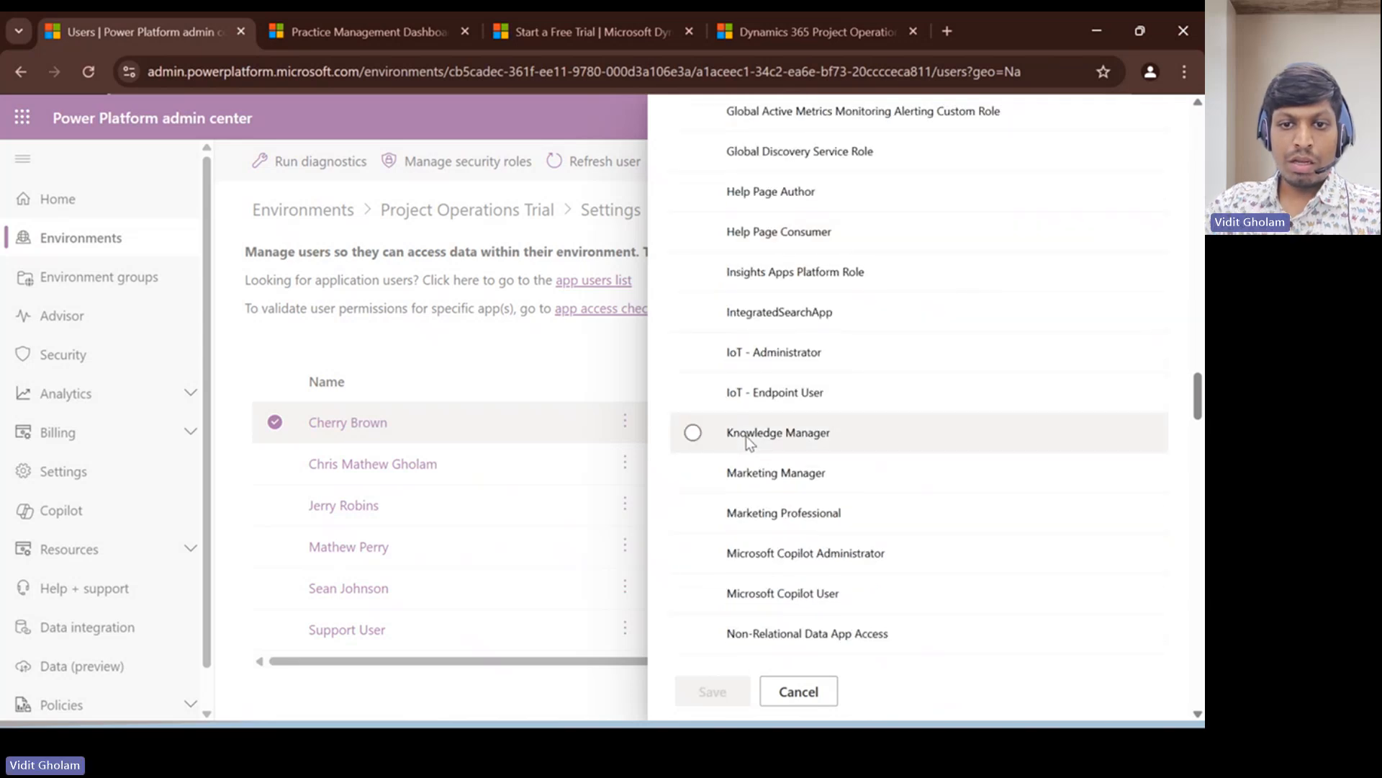
{"action": "scroll", "coordinate": [749, 439], "scroll_direction": "down", "scroll_amount": 5}
{"action": "scroll", "coordinate": [757, 454], "scroll_direction": "down", "scroll_amount": 15}
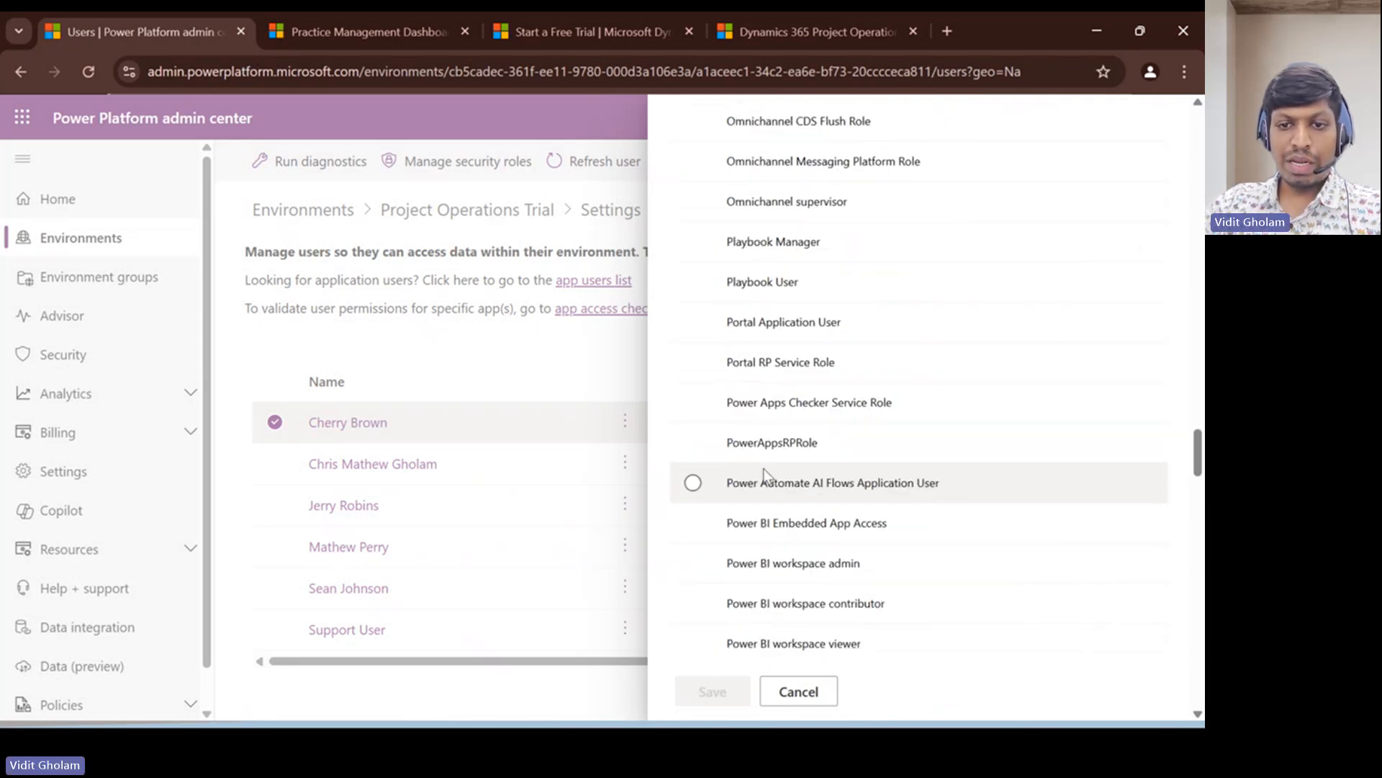
{"action": "scroll", "coordinate": [731, 428], "scroll_direction": "down", "scroll_amount": 6}
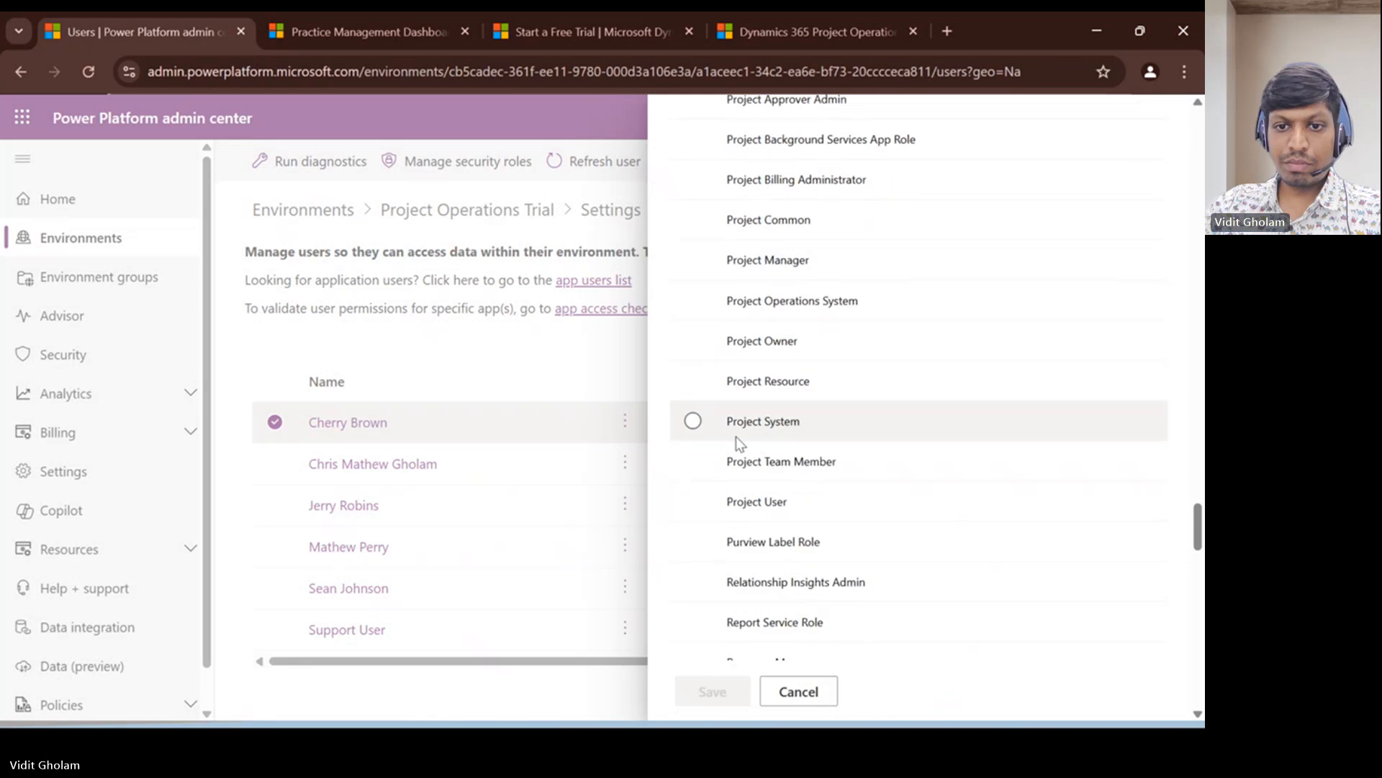
{"action": "scroll", "coordinate": [758, 375], "scroll_direction": "down", "scroll_amount": 18}
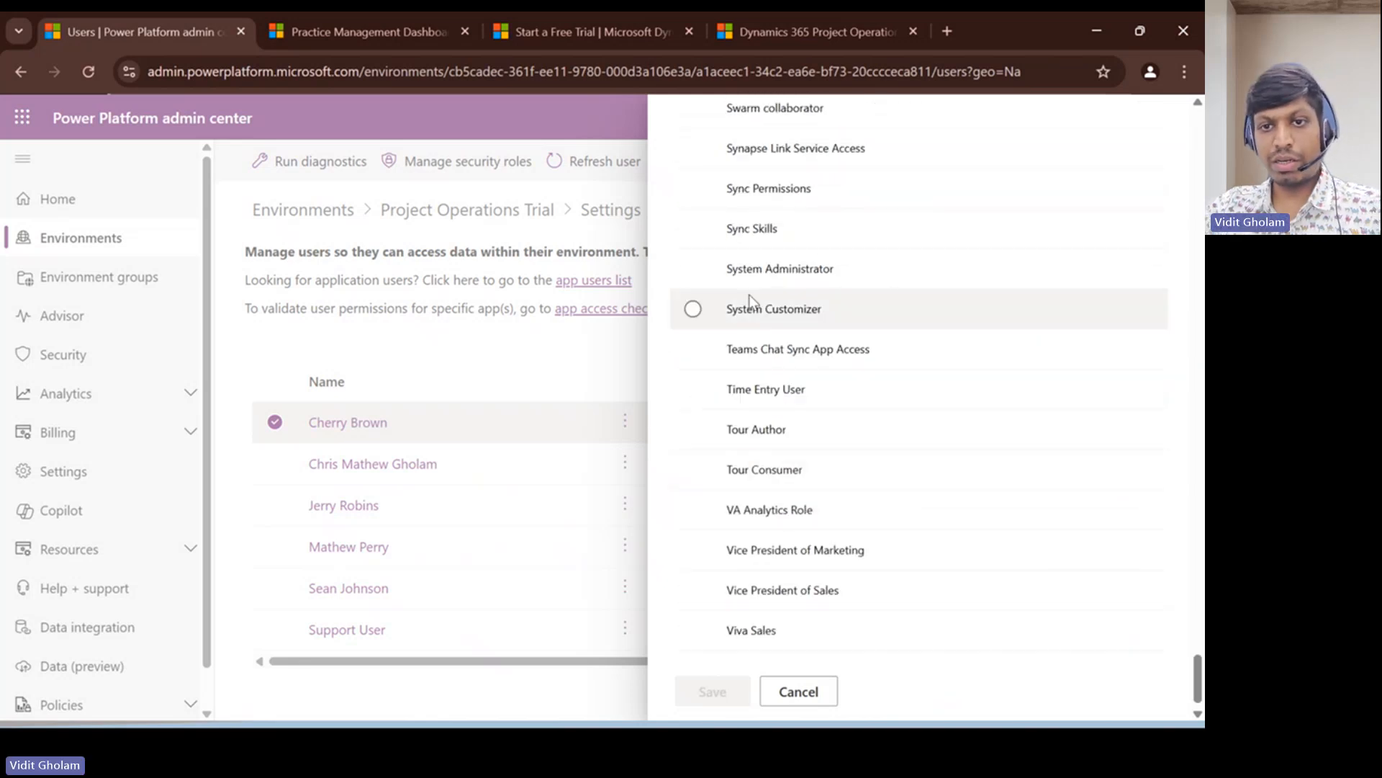
{"action": "left_click", "coordinate": [693, 269]}
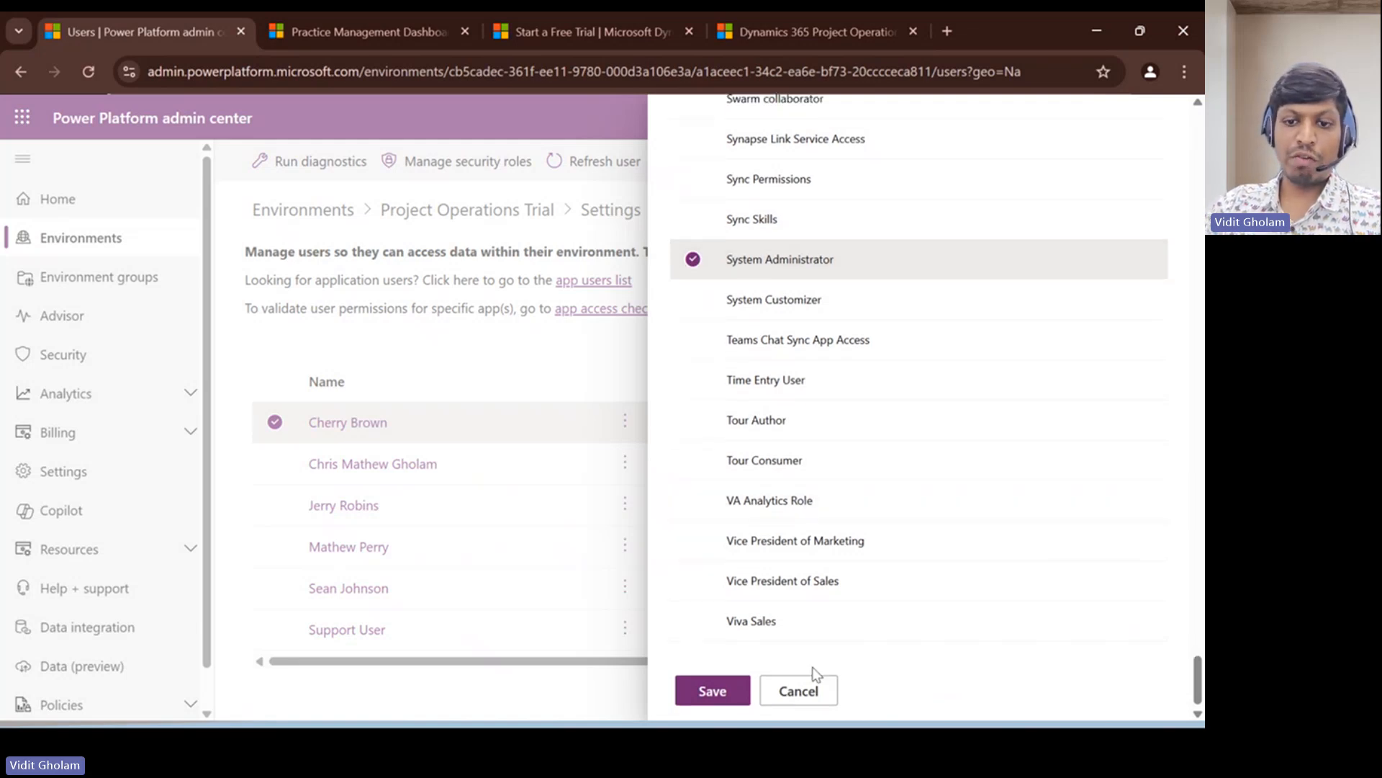
{"action": "left_click", "coordinate": [805, 700]}
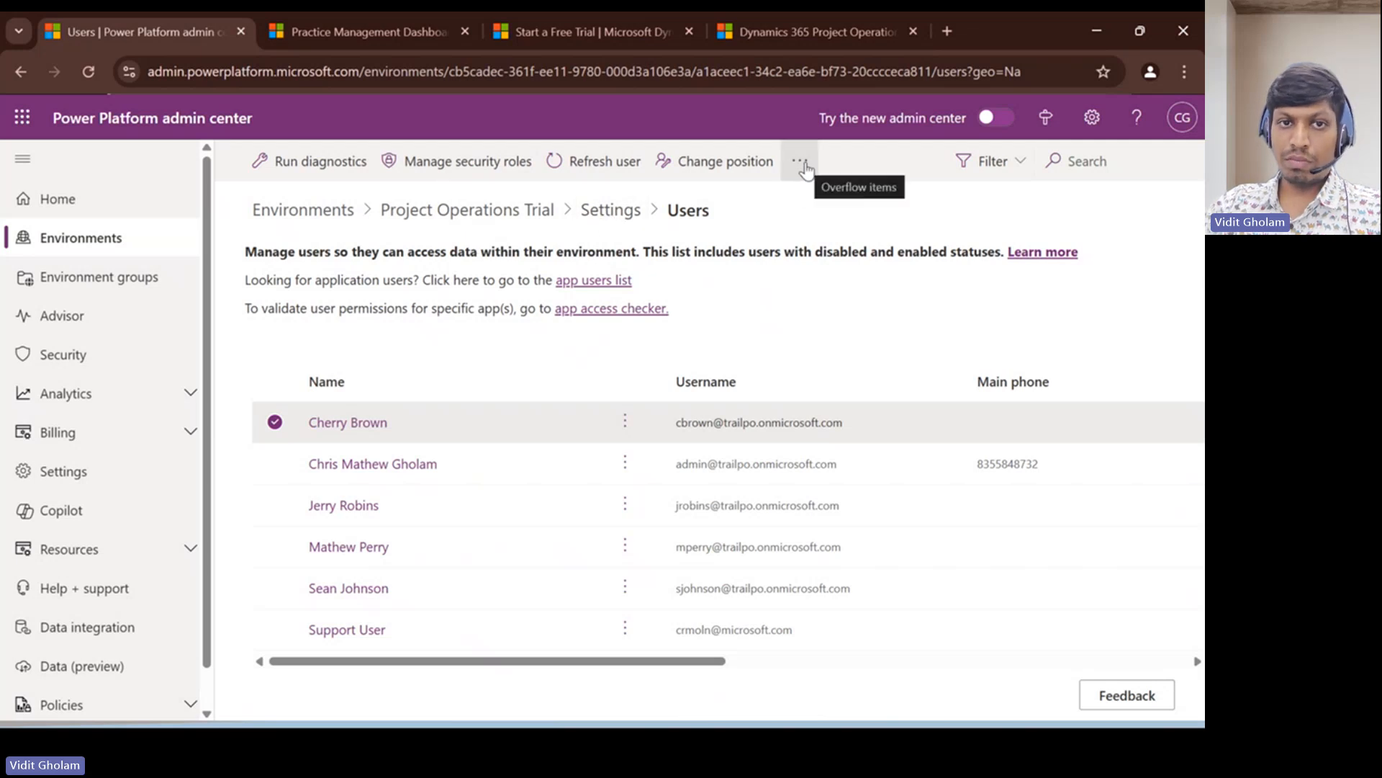
- Examine the Data management options, including Sample data, in the Project Operations Trial environment's settings
{"action": "left_click", "coordinate": [589, 216]}
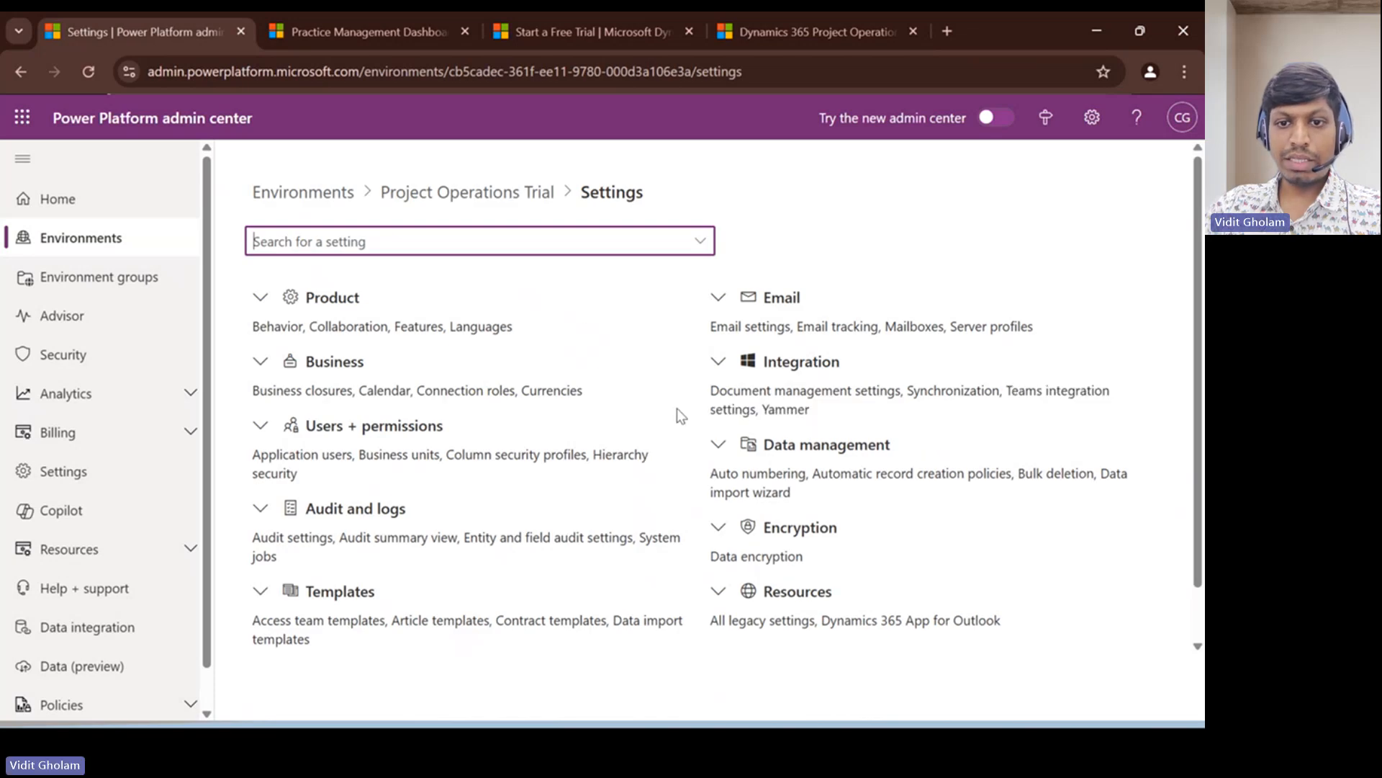
{"action": "left_click", "coordinate": [718, 445]}
{"action": "scroll", "coordinate": [808, 490], "scroll_direction": "down", "scroll_amount": 2}
{"action": "scroll", "coordinate": [808, 489], "scroll_direction": "down", "scroll_amount": 3}
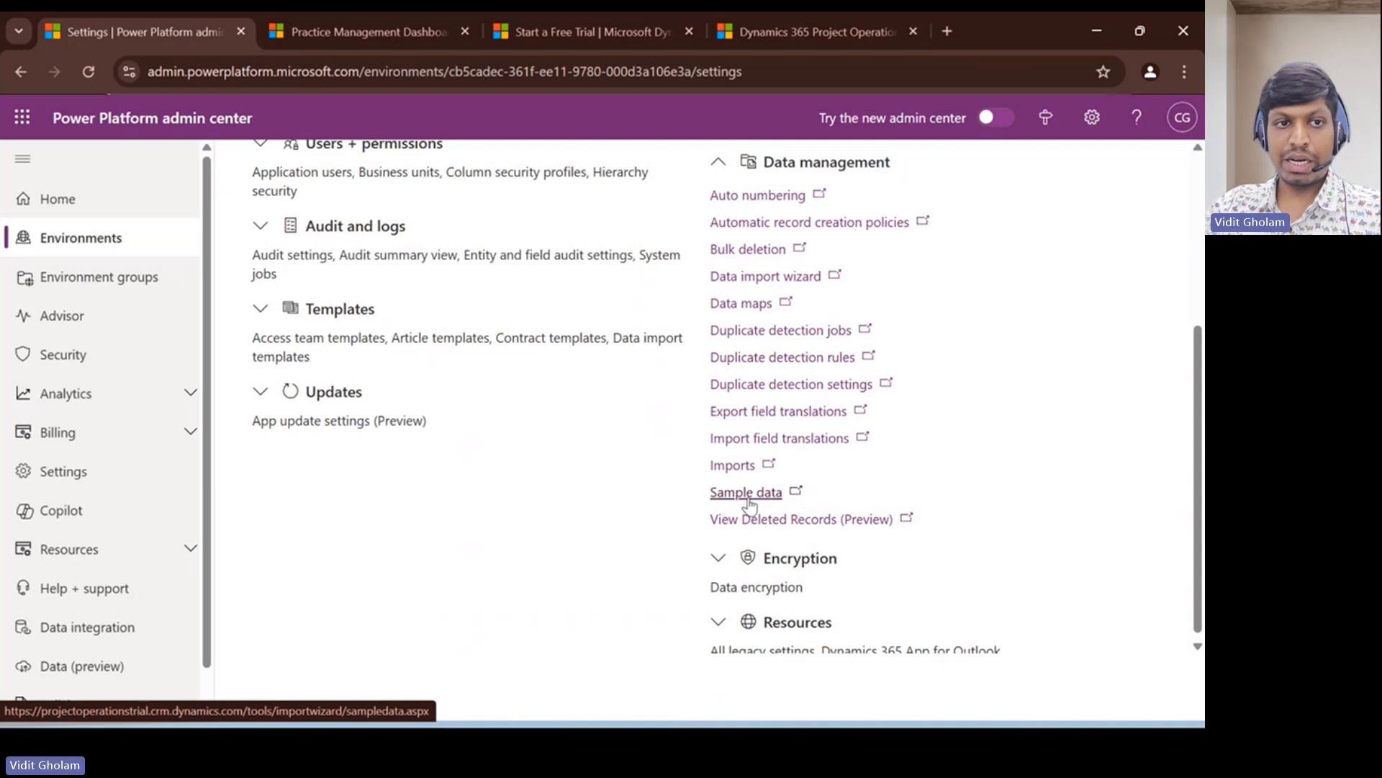
{"action": "scroll", "coordinate": [462, 365], "scroll_direction": "up", "scroll_amount": 5}
- Open the Project Operations Trial environment and launch the Project Operations app from its published apps
{"action": "left_click", "coordinate": [442, 196]}
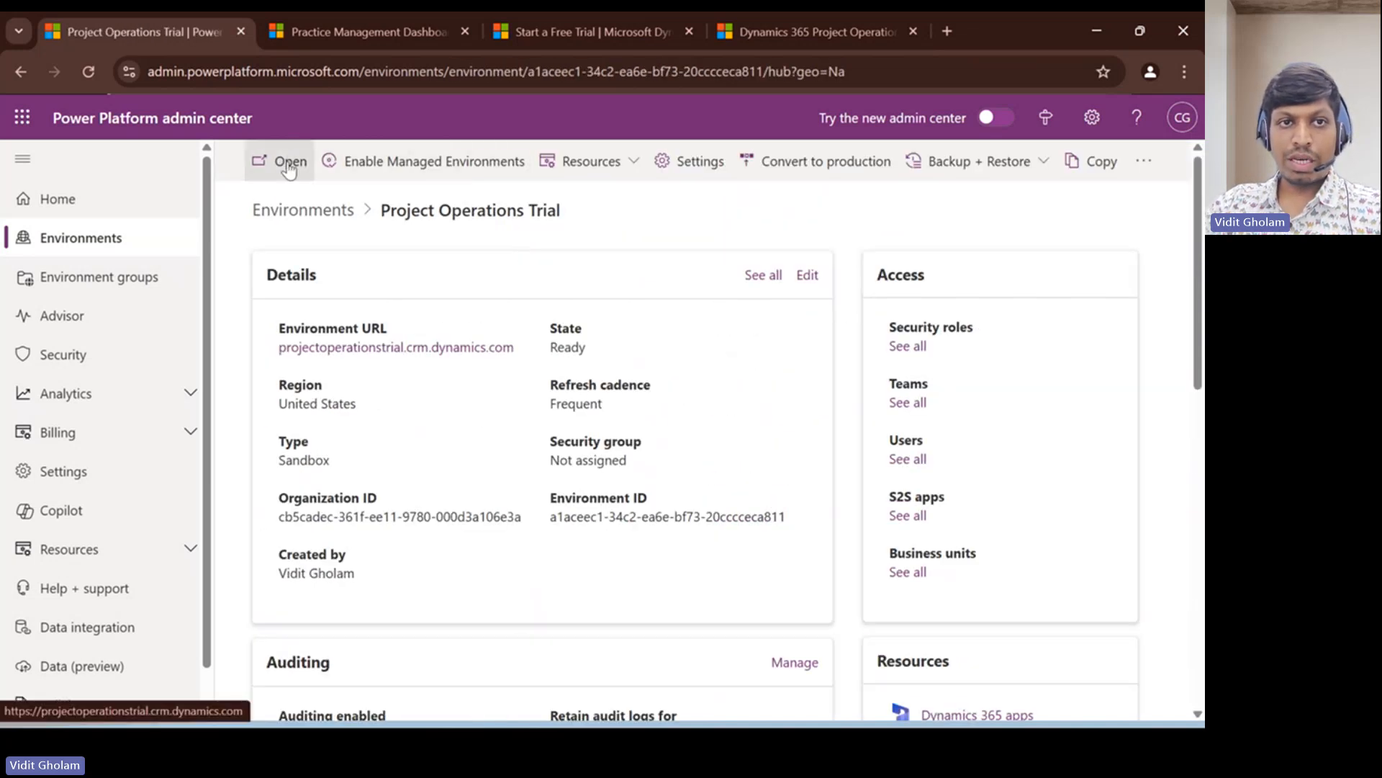
{"action": "left_click", "coordinate": [289, 167]}
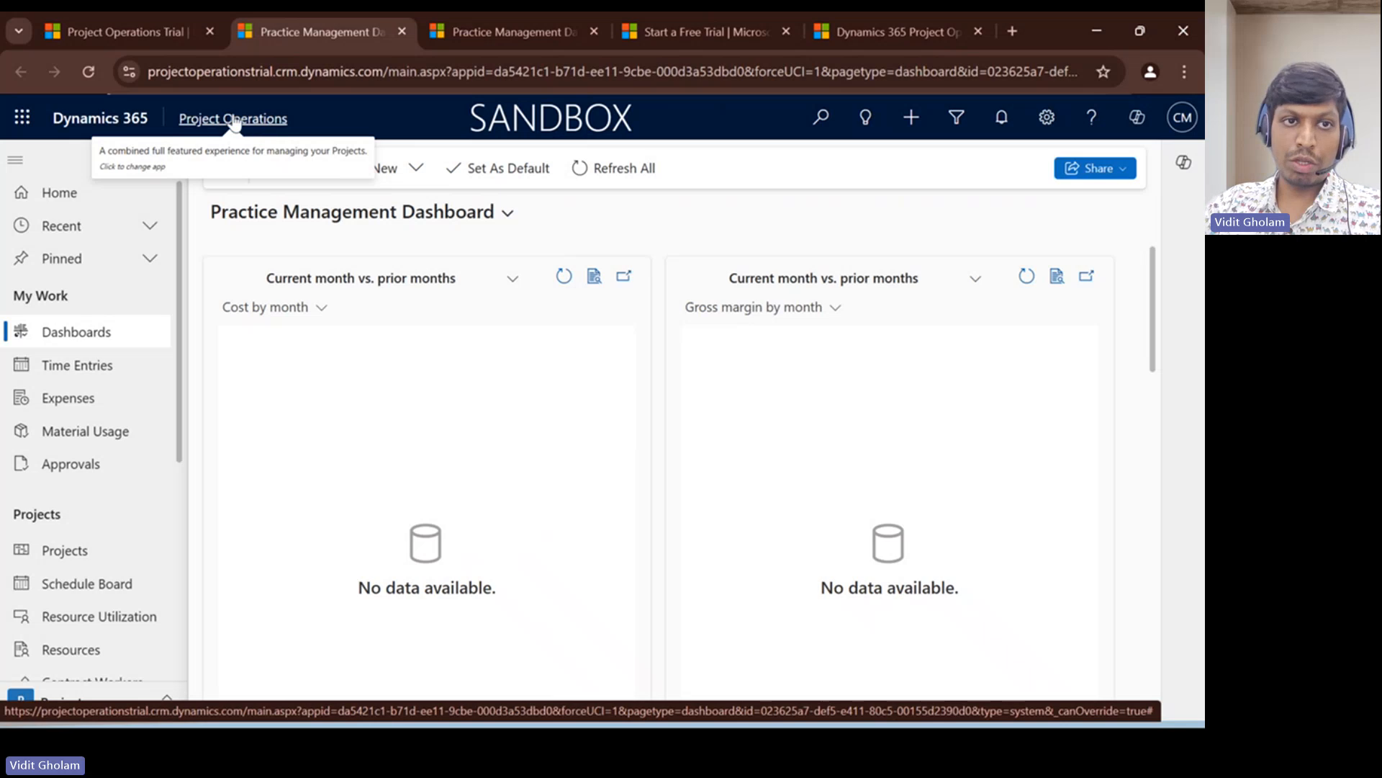
{"action": "left_click", "coordinate": [233, 119]}
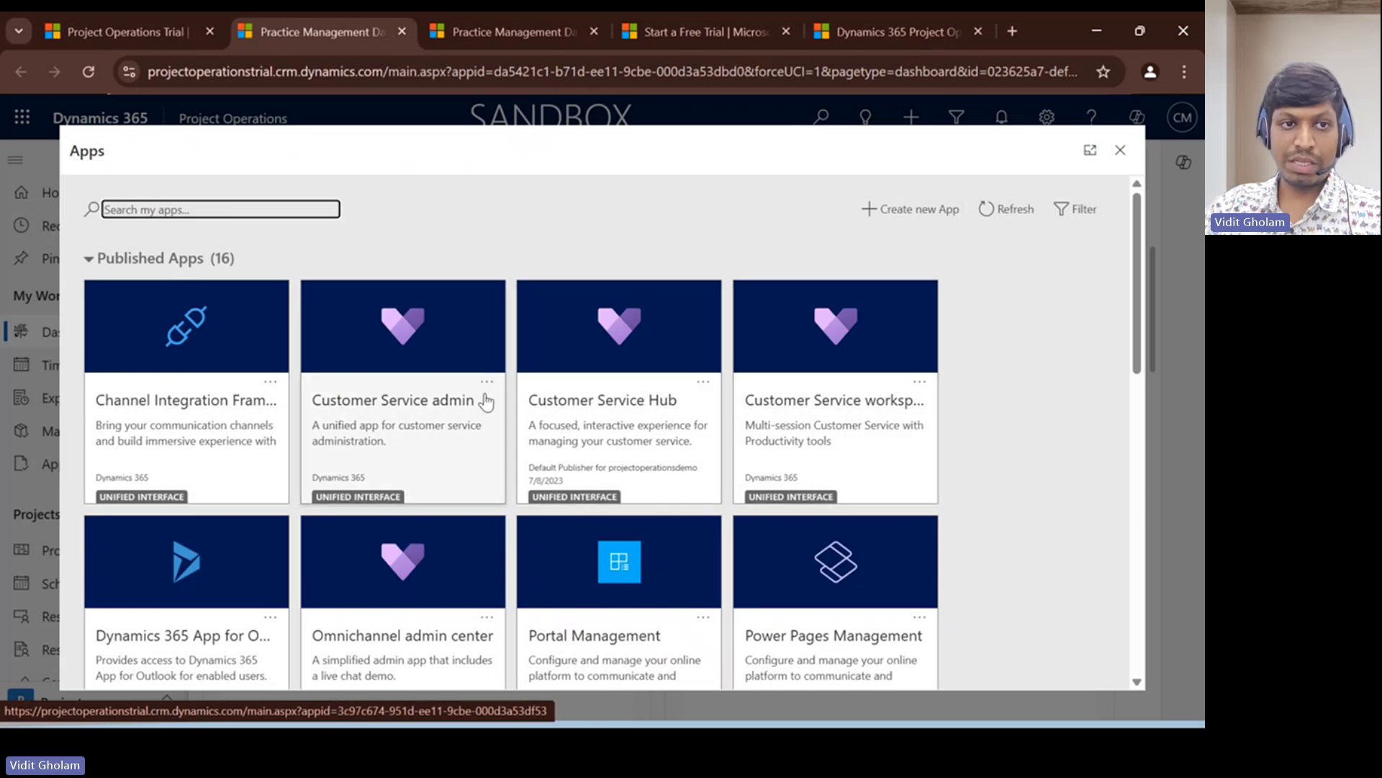
{"action": "scroll", "coordinate": [403, 381], "scroll_direction": "down", "scroll_amount": 3}
{"action": "scroll", "coordinate": [331, 357], "scroll_direction": "up", "scroll_amount": 3}
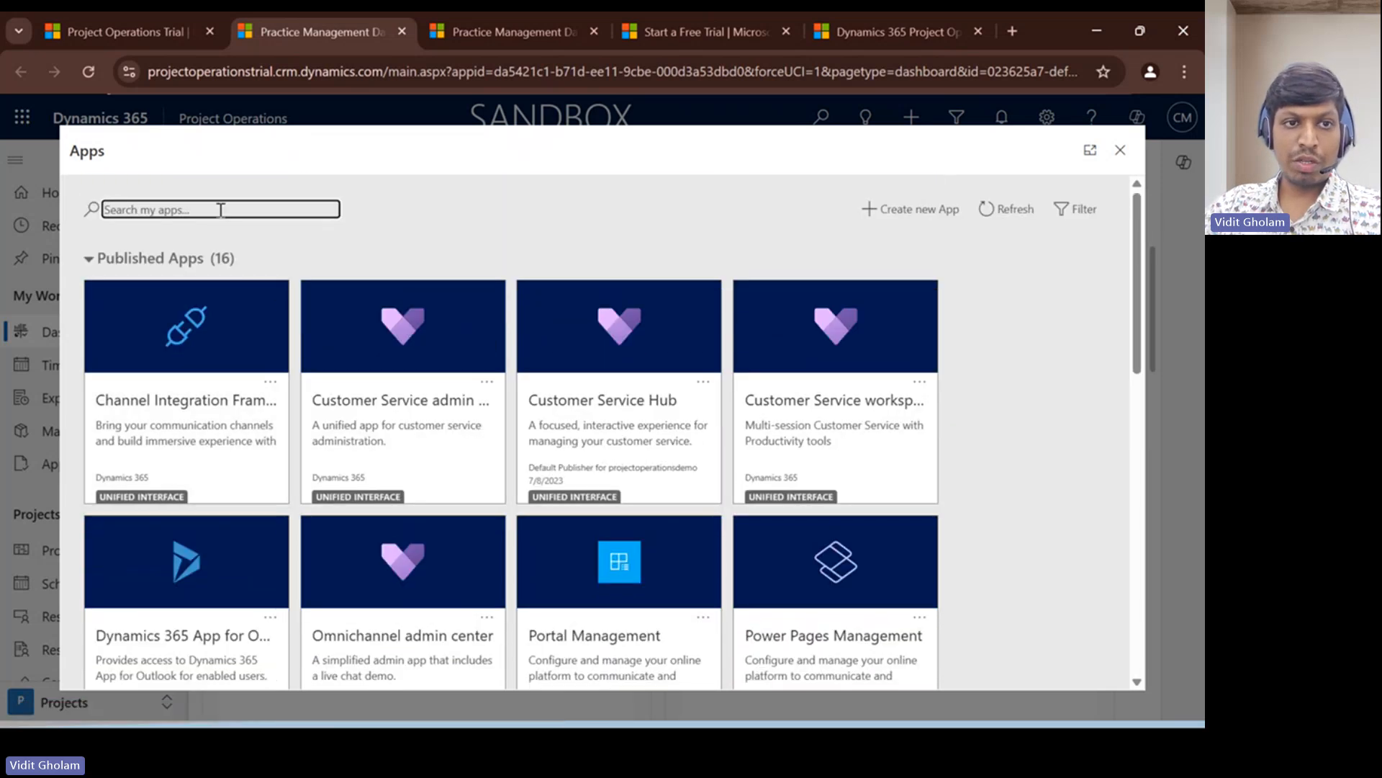
{"action": "scroll", "coordinate": [422, 388], "scroll_direction": "down", "scroll_amount": 5}
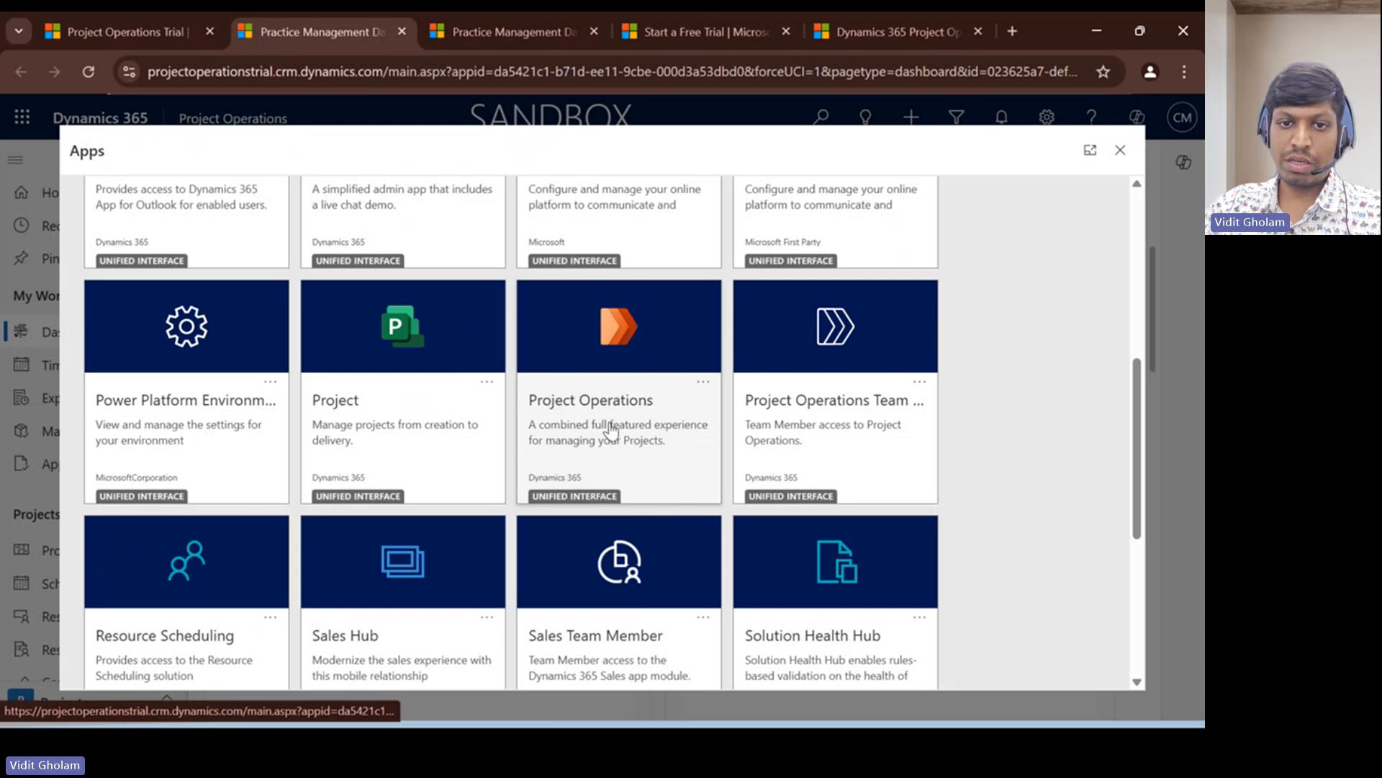
{"action": "left_click", "coordinate": [610, 430]}
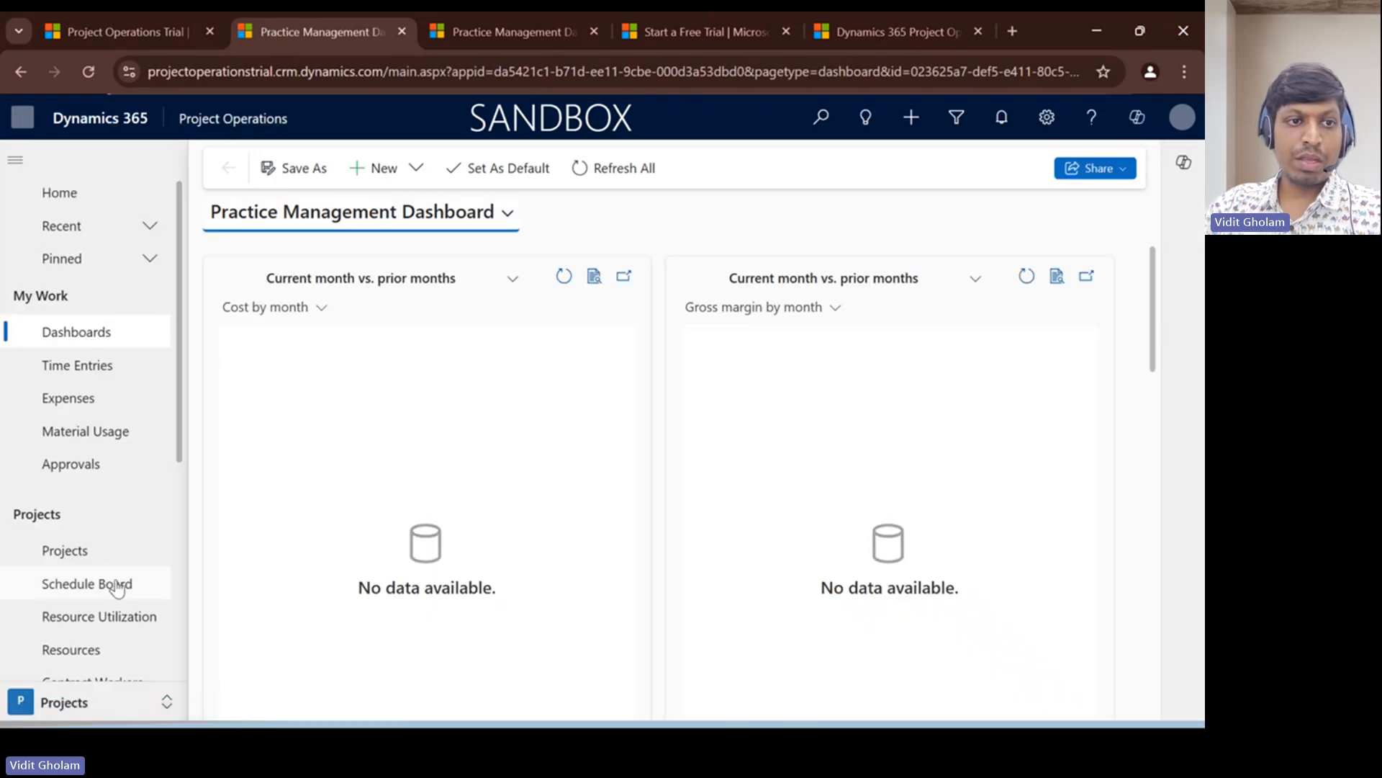
- View the US contracting unit record among the organizational units in the Settings area, and return to the list
{"action": "left_click", "coordinate": [102, 704]}
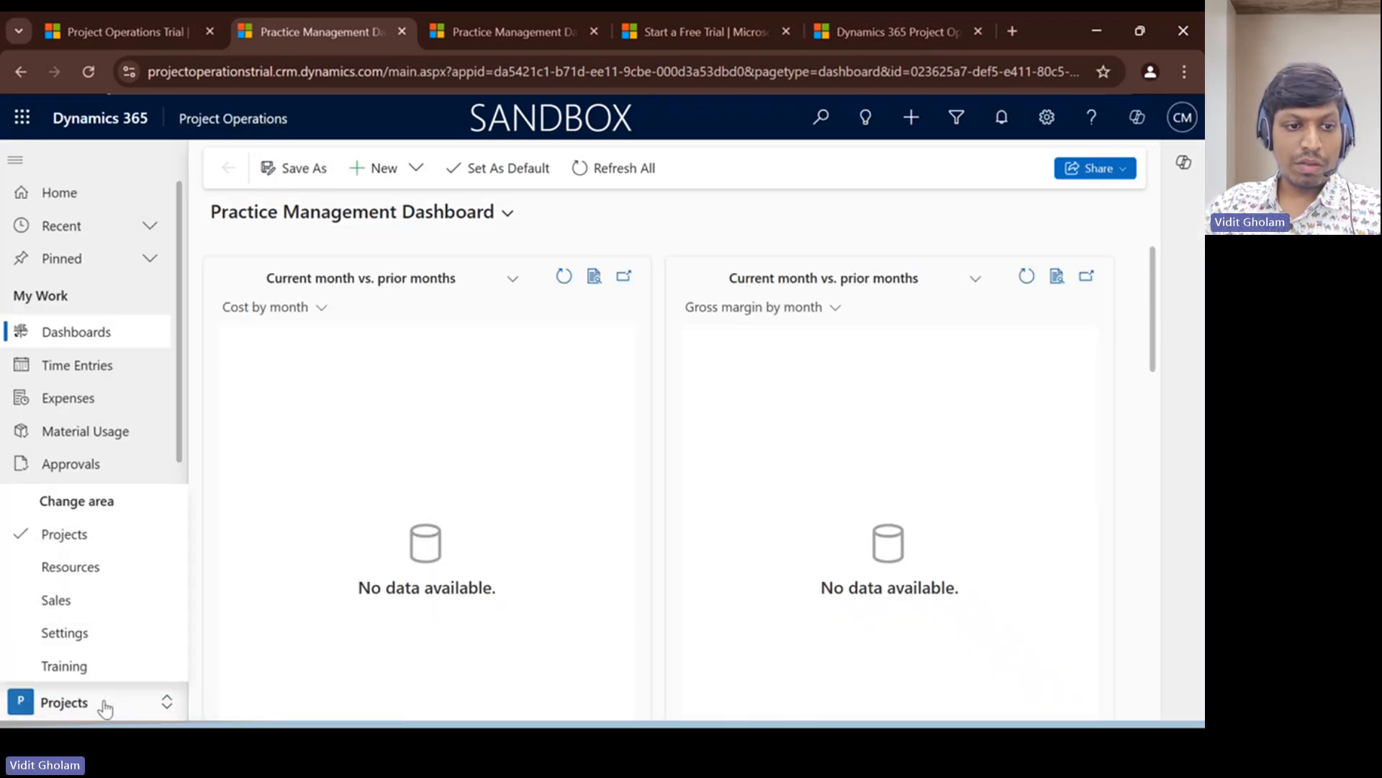
{"action": "left_click", "coordinate": [100, 639]}
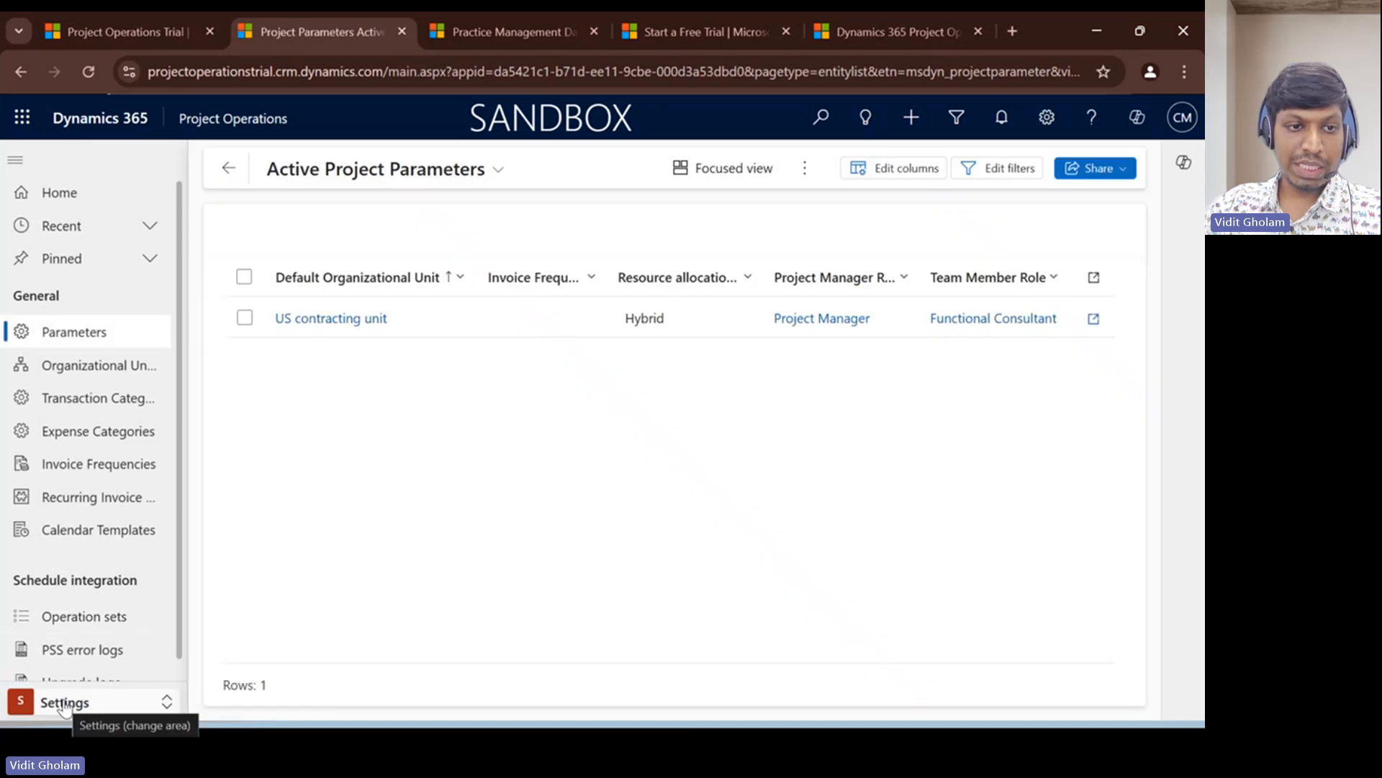
{"action": "left_click", "coordinate": [76, 372]}
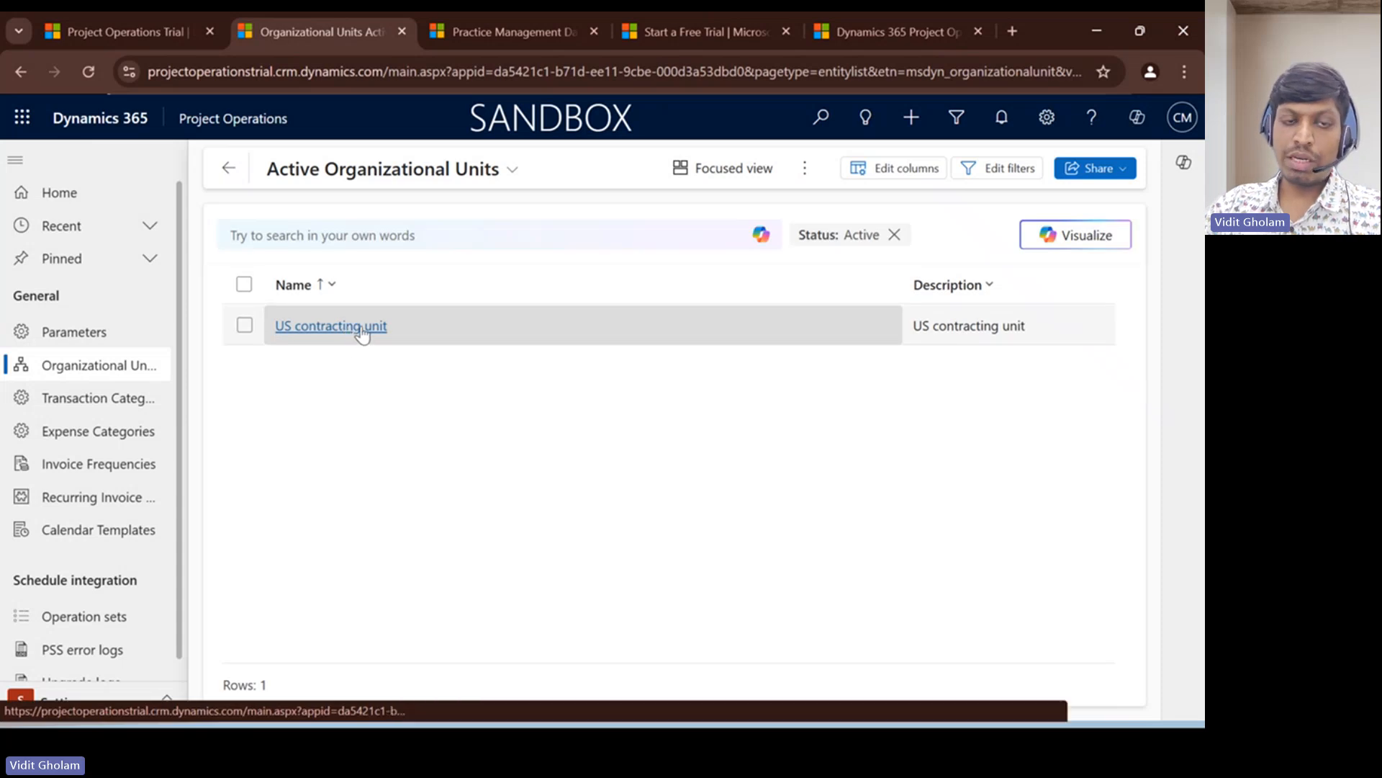
{"action": "left_click", "coordinate": [330, 328]}
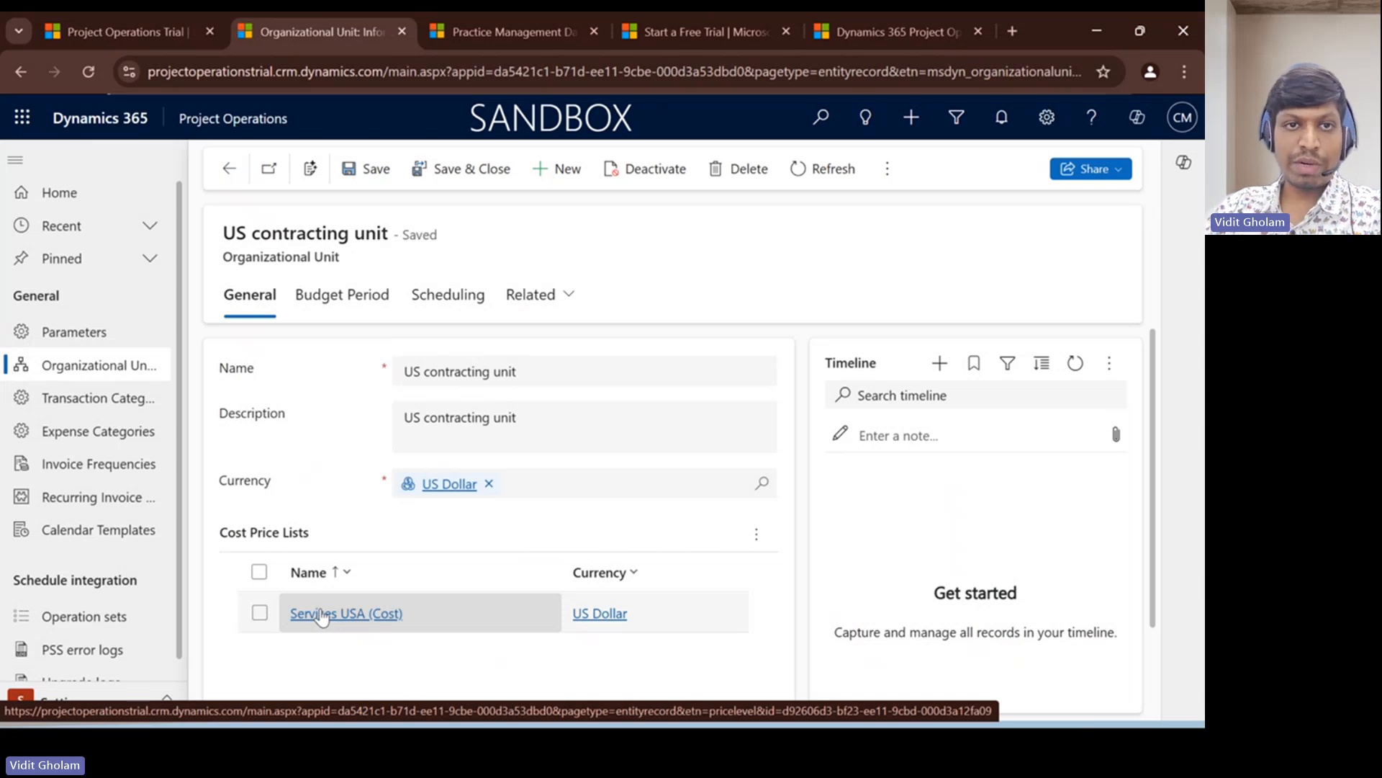
{"action": "left_click", "coordinate": [227, 169]}
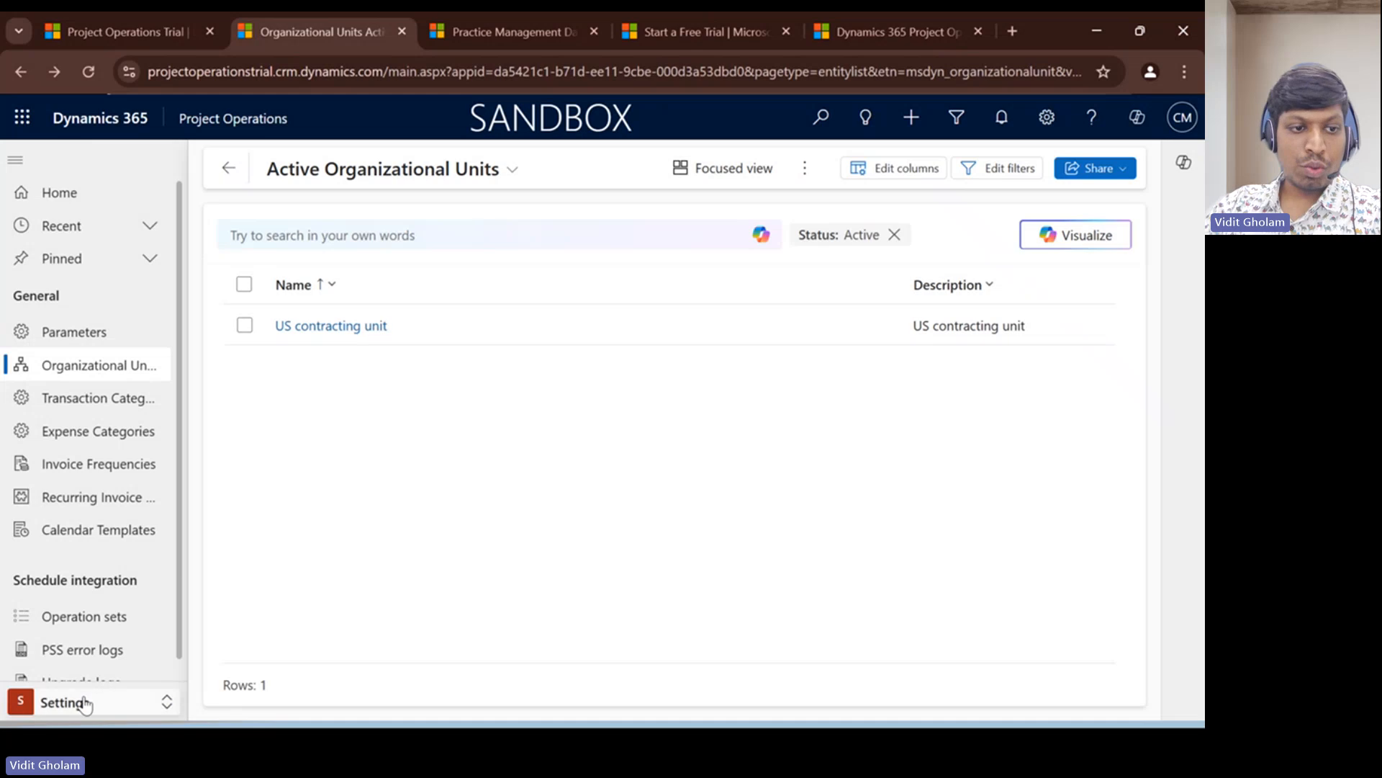
- Switch to the Resources area to show the active bookable resources
{"action": "left_click", "coordinate": [87, 702]}
{"action": "left_click", "coordinate": [72, 568]}
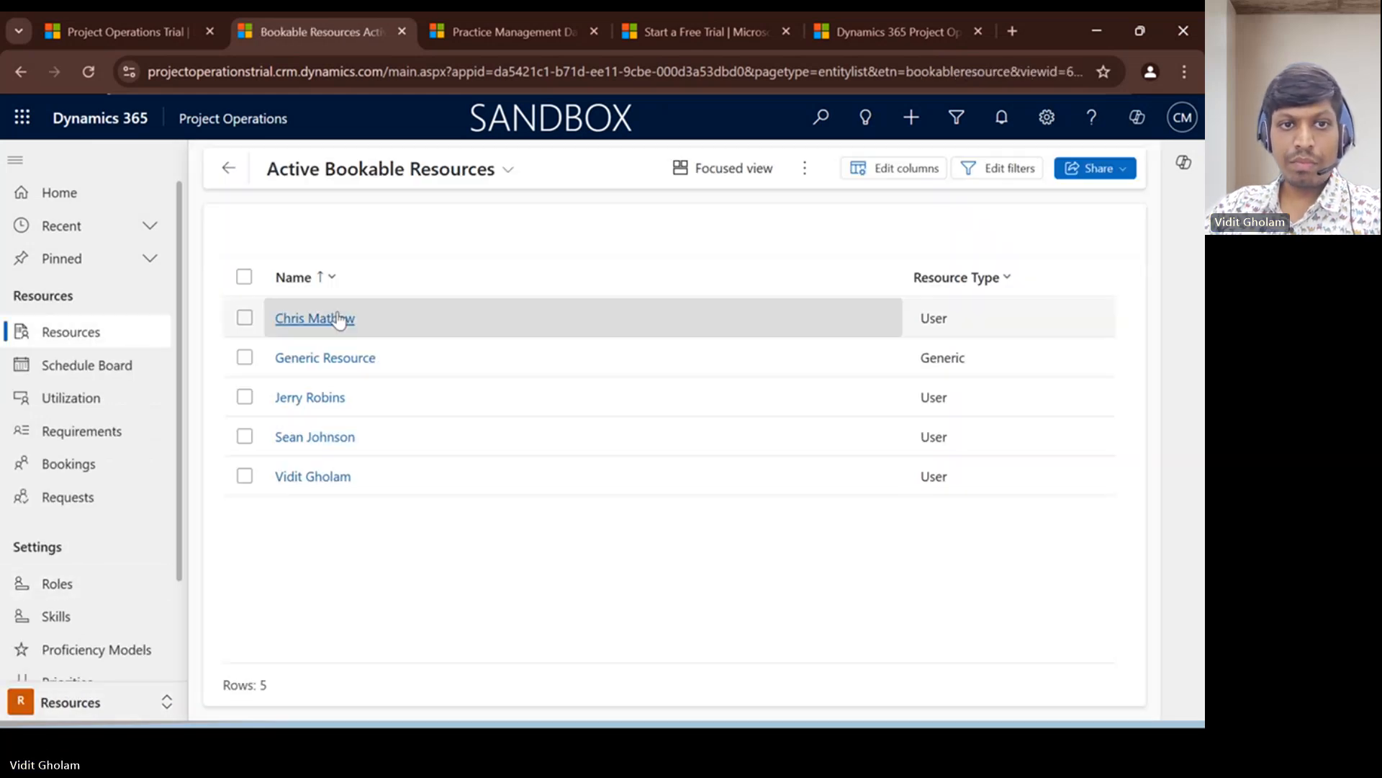
- Start a new bookable resource record from the active bookable resources list
{"action": "left_click", "coordinate": [70, 703]}
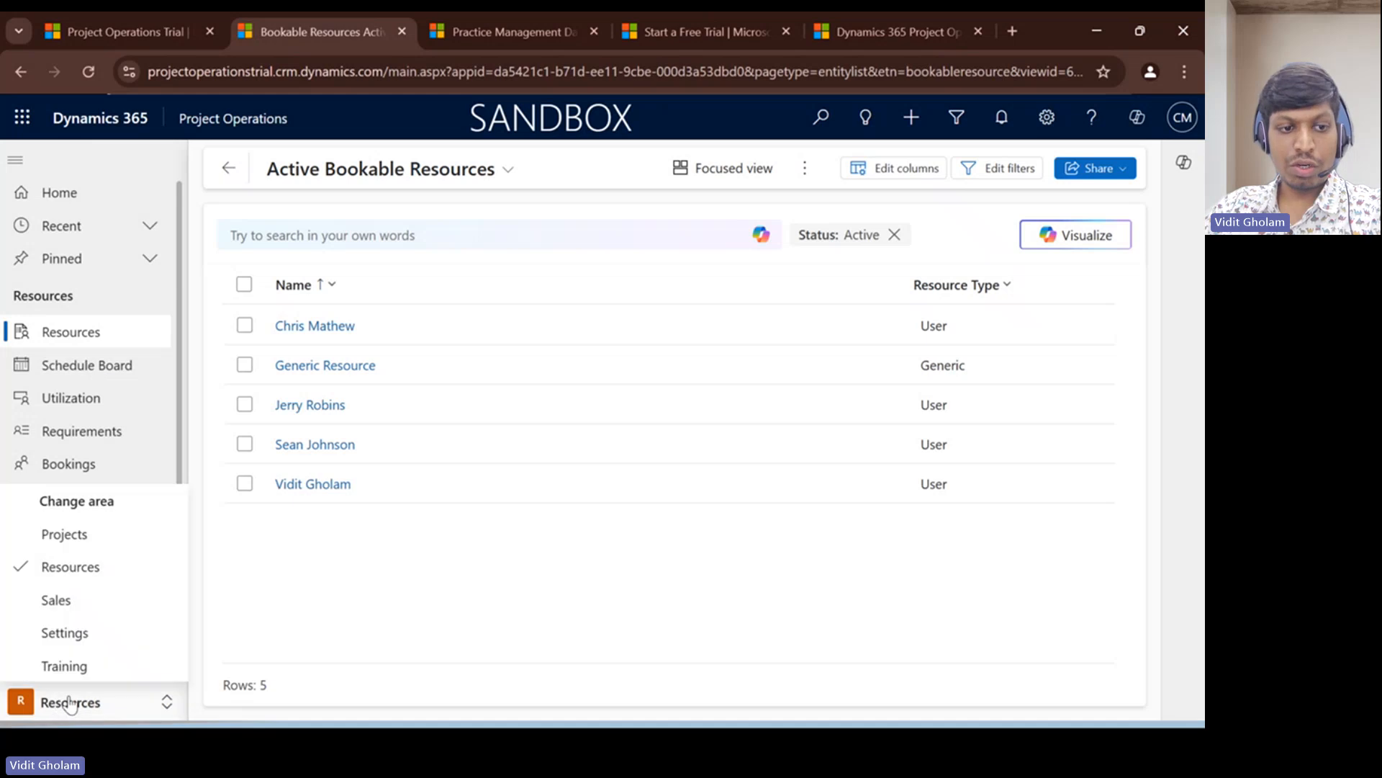
{"action": "left_click", "coordinate": [79, 333]}
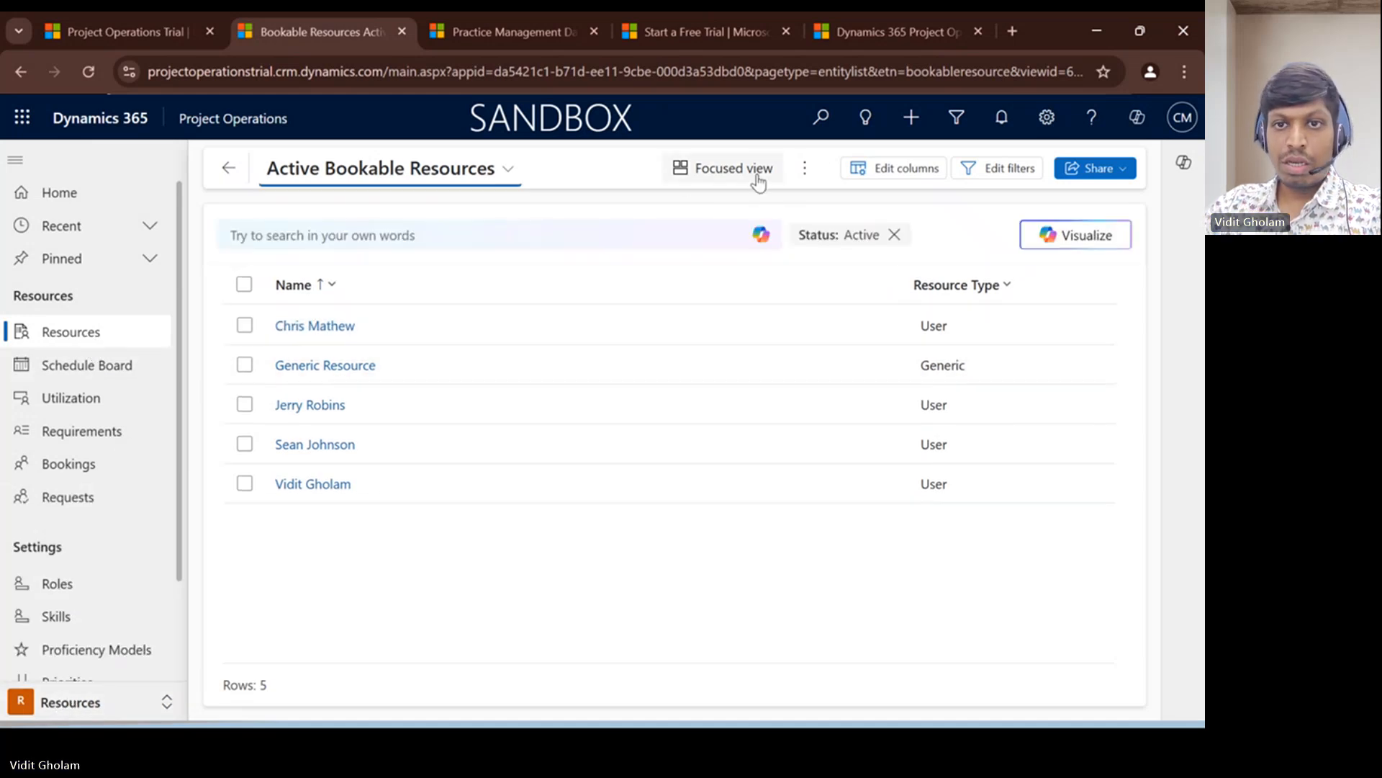
{"action": "left_click", "coordinate": [807, 169]}
{"action": "left_click", "coordinate": [817, 202]}
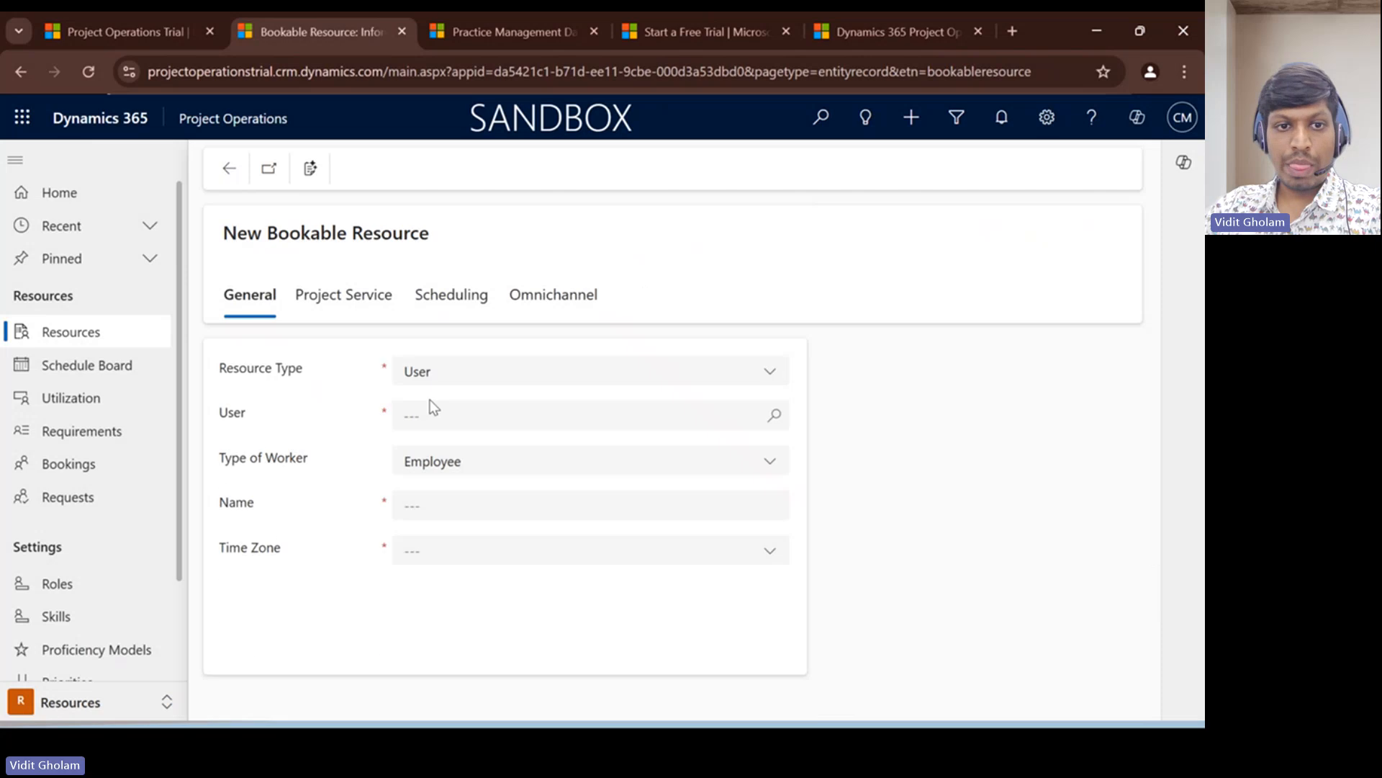
- Look up an existing user for the new bookable resource and check the Type of Worker options, keeping Employee
{"action": "left_click", "coordinate": [433, 410]}
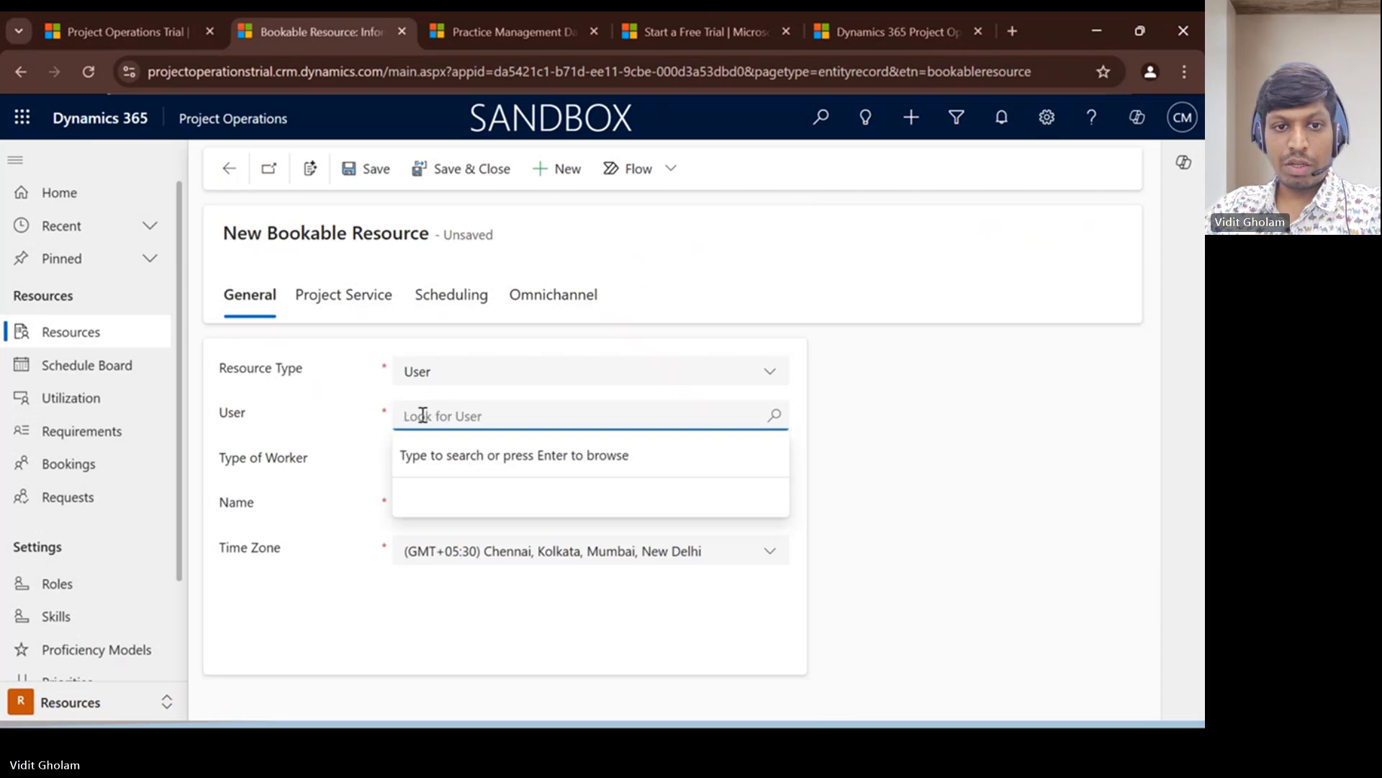
{"action": "type", "text": "Vidit"}
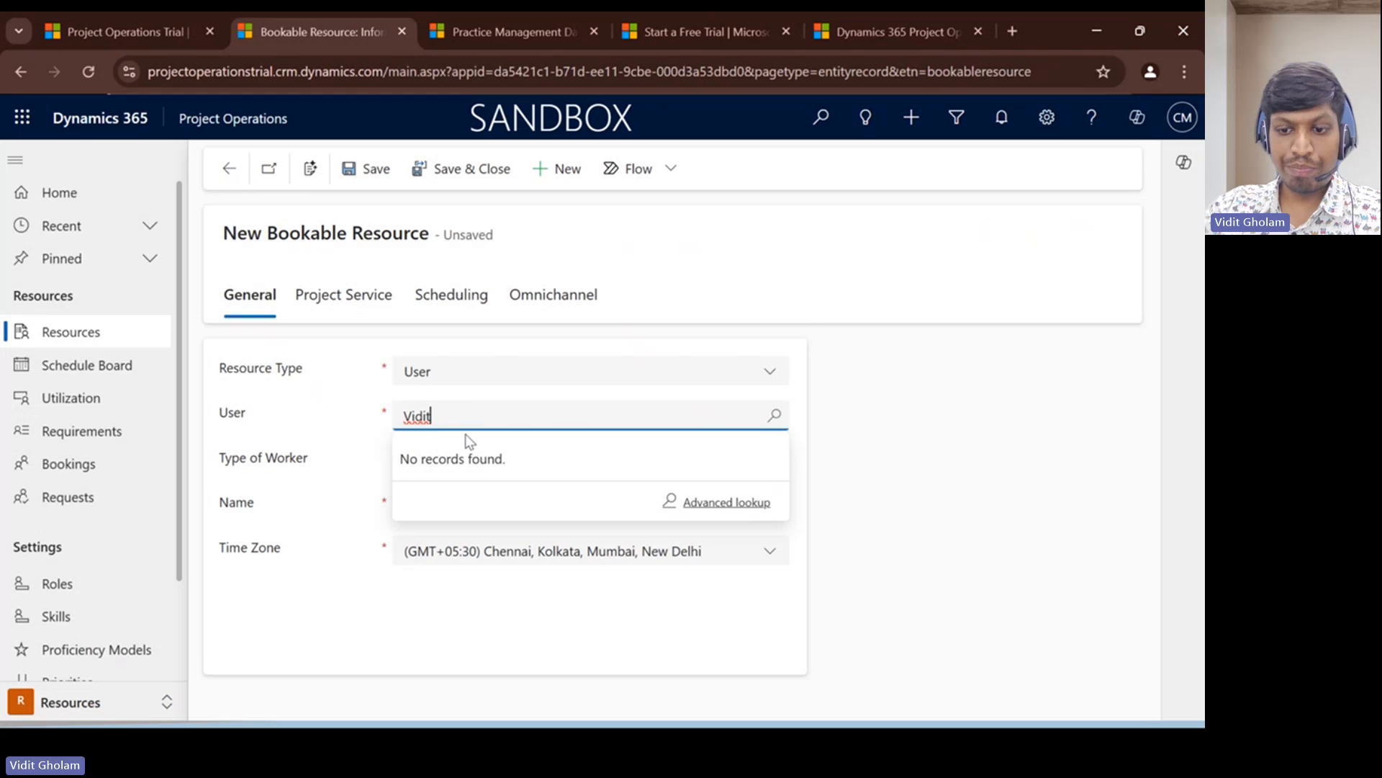
{"action": "key", "text": "BackSpace"}
{"action": "key", "text": "BackSpace"}
{"action": "key", "text": "BackSpace"}
{"action": "key", "text": "BackSpace"}
{"action": "key", "text": "BackSpace"}
{"action": "type", "text": "S"}
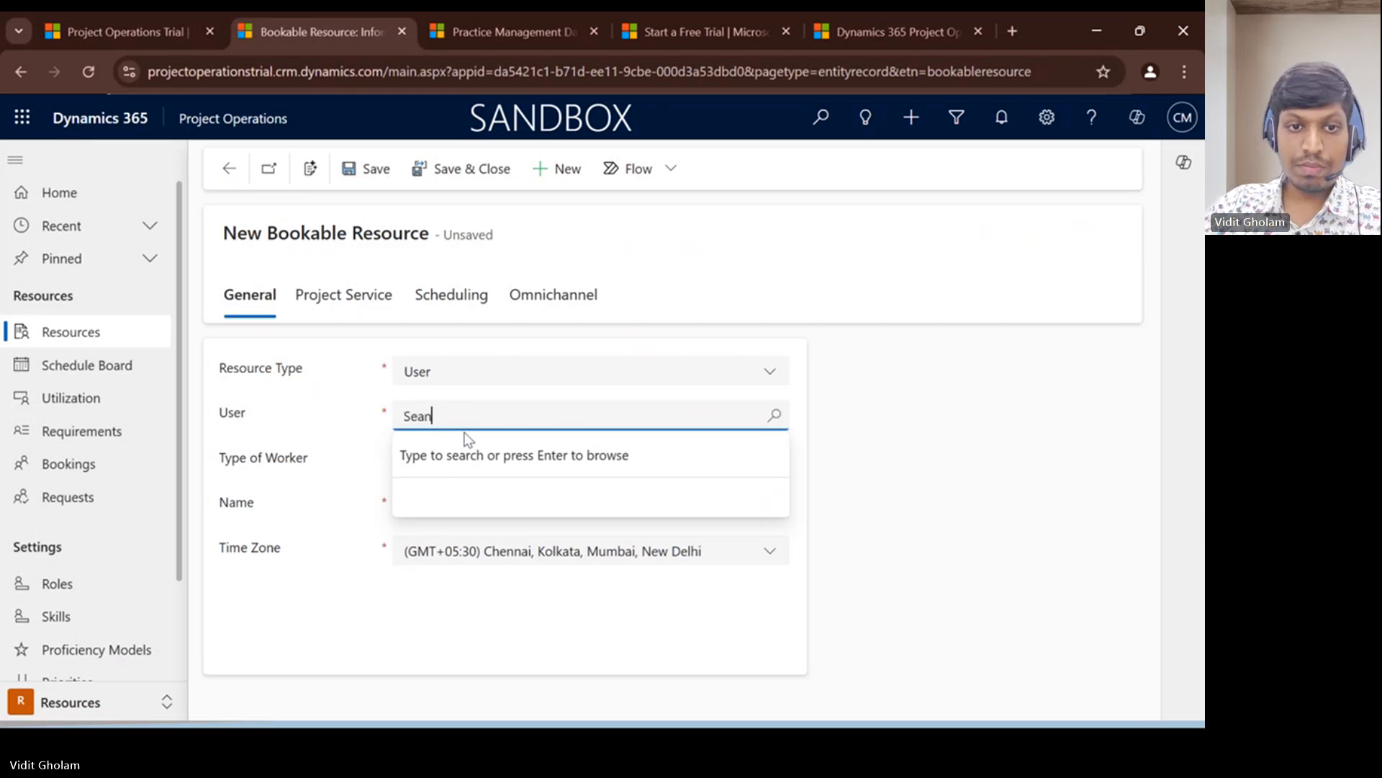
{"action": "type", "text": "ean"}
{"action": "left_click", "coordinate": [469, 489]}
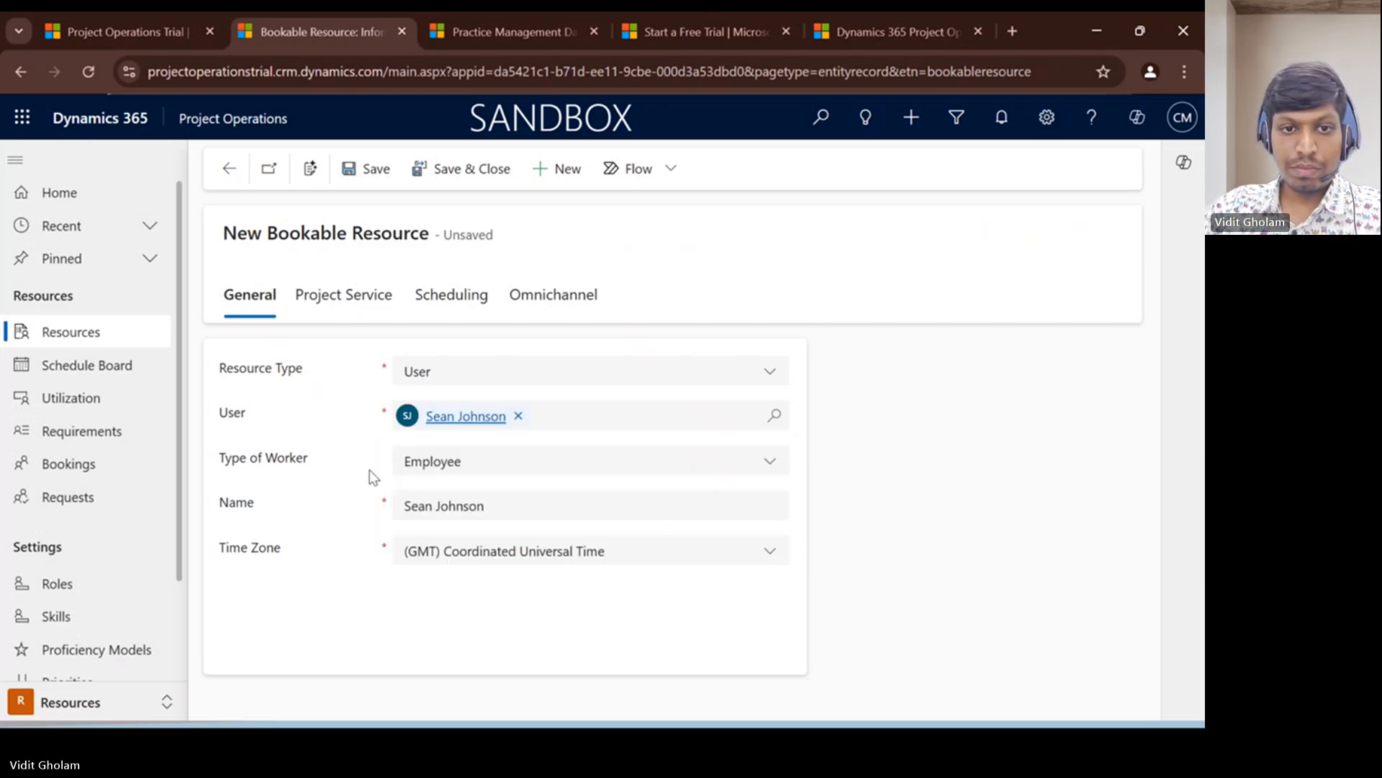
{"action": "left_click", "coordinate": [439, 464]}
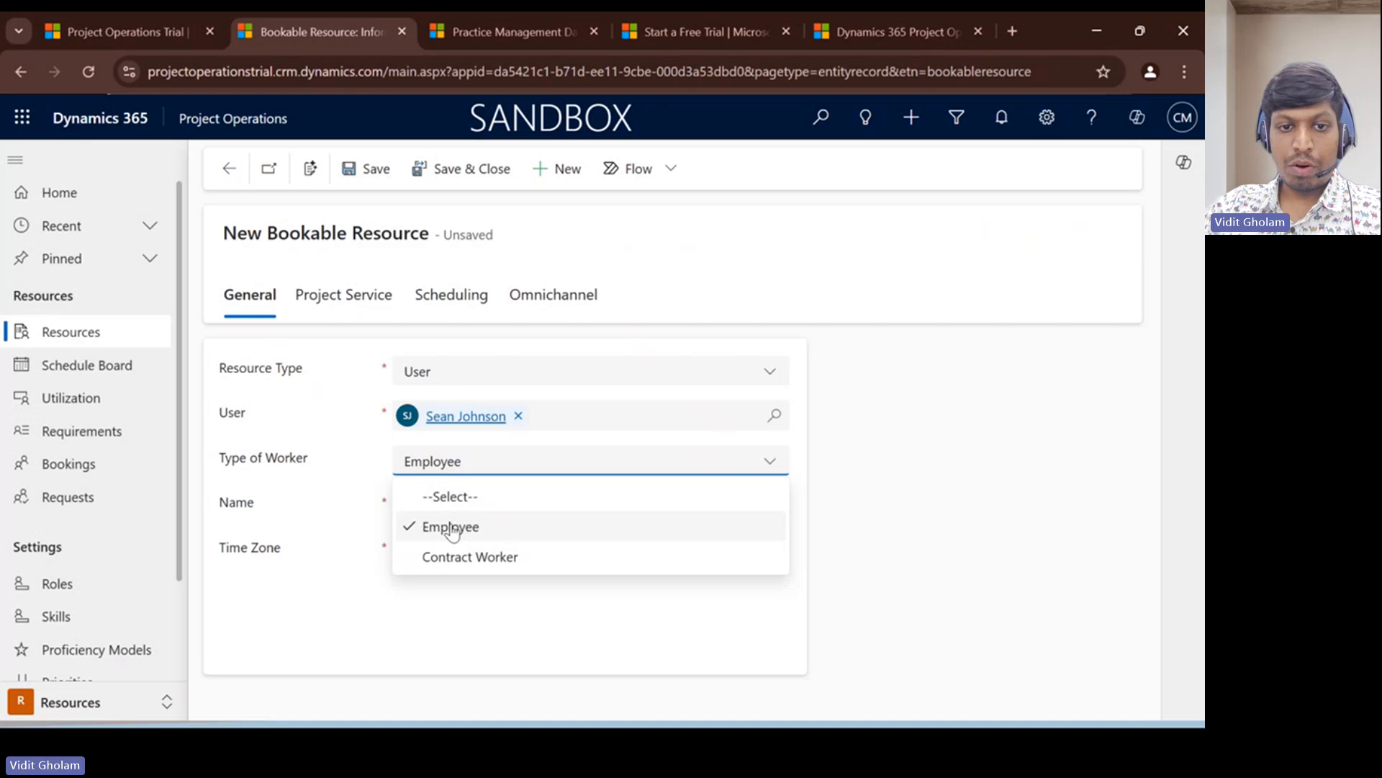
{"action": "left_click", "coordinate": [322, 502]}
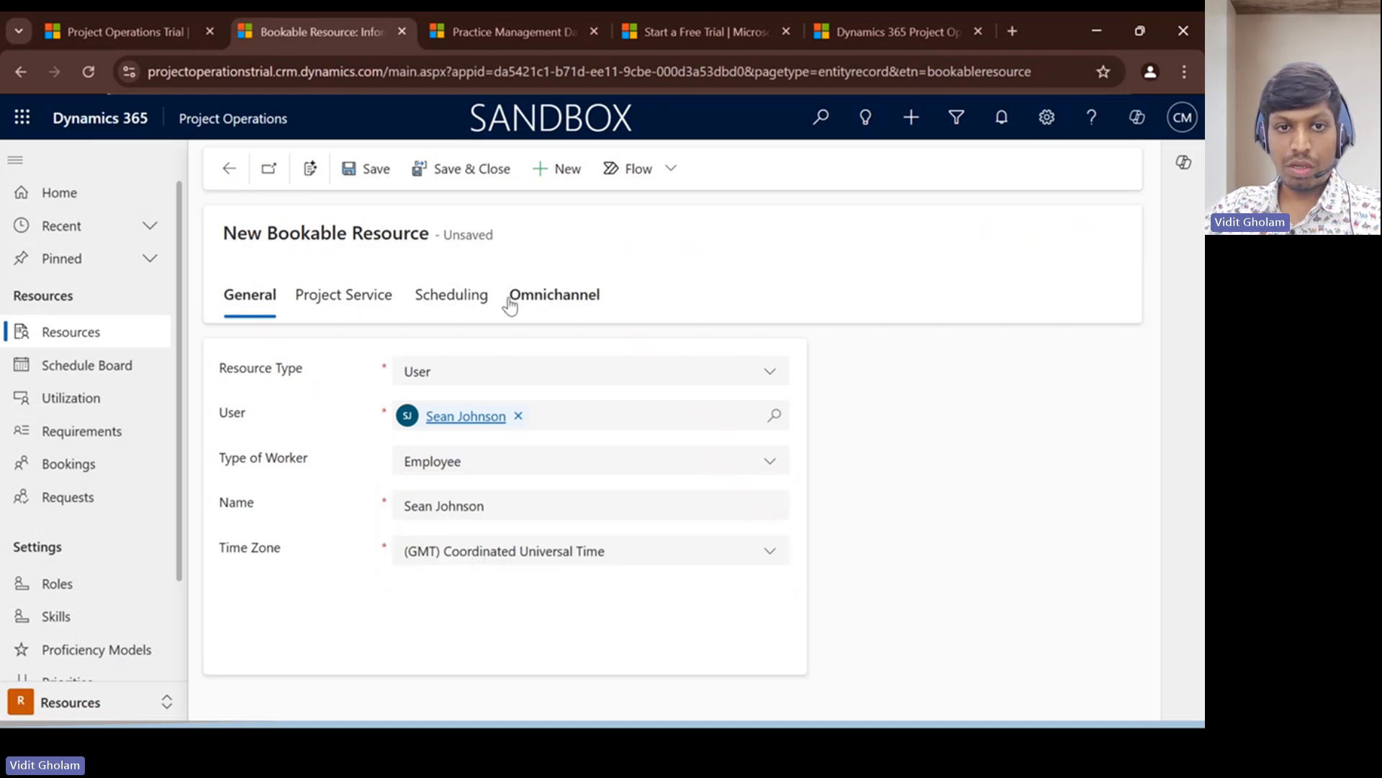
- Review the new resource's Project Service and Scheduling details, including the Organizational Unit choices, and leave the record without saving
{"action": "left_click", "coordinate": [337, 306]}
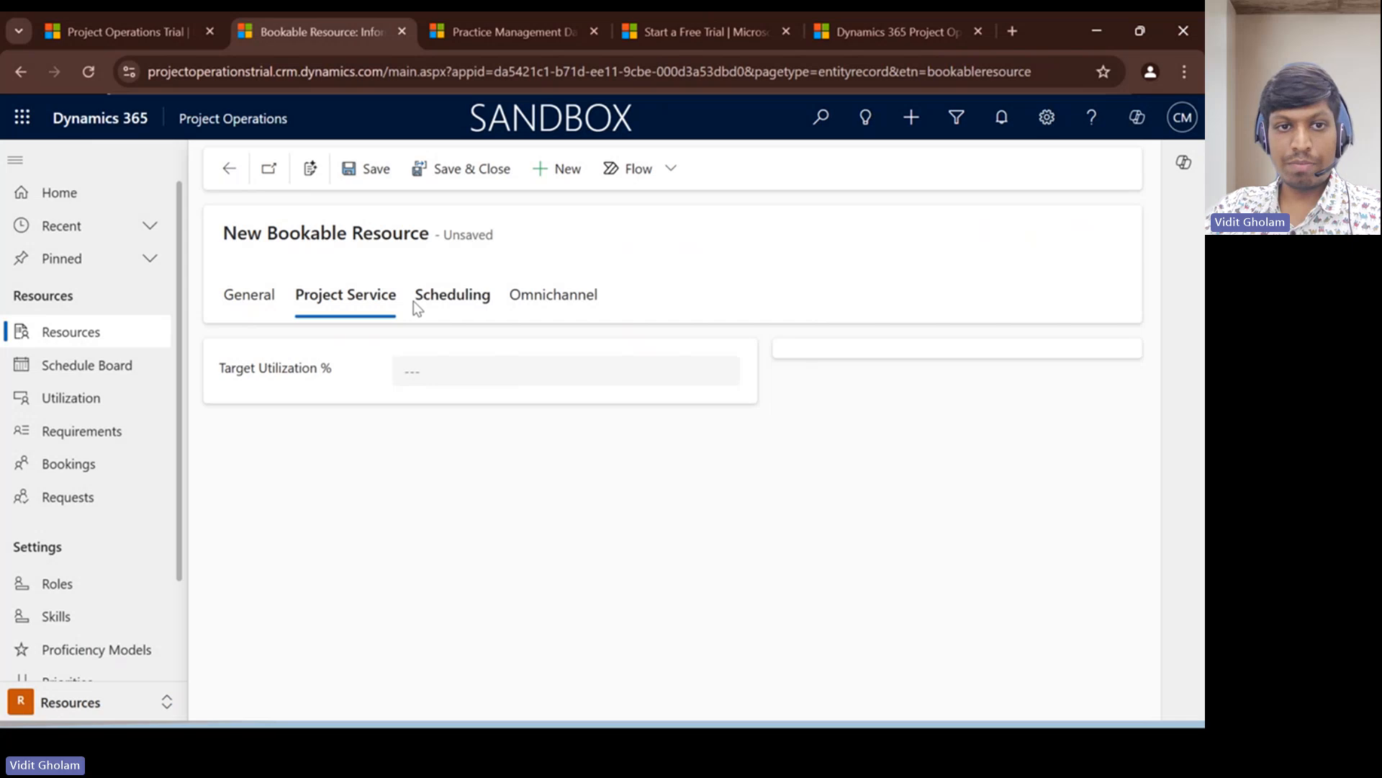
{"action": "left_click", "coordinate": [461, 299]}
{"action": "left_click", "coordinate": [896, 418]}
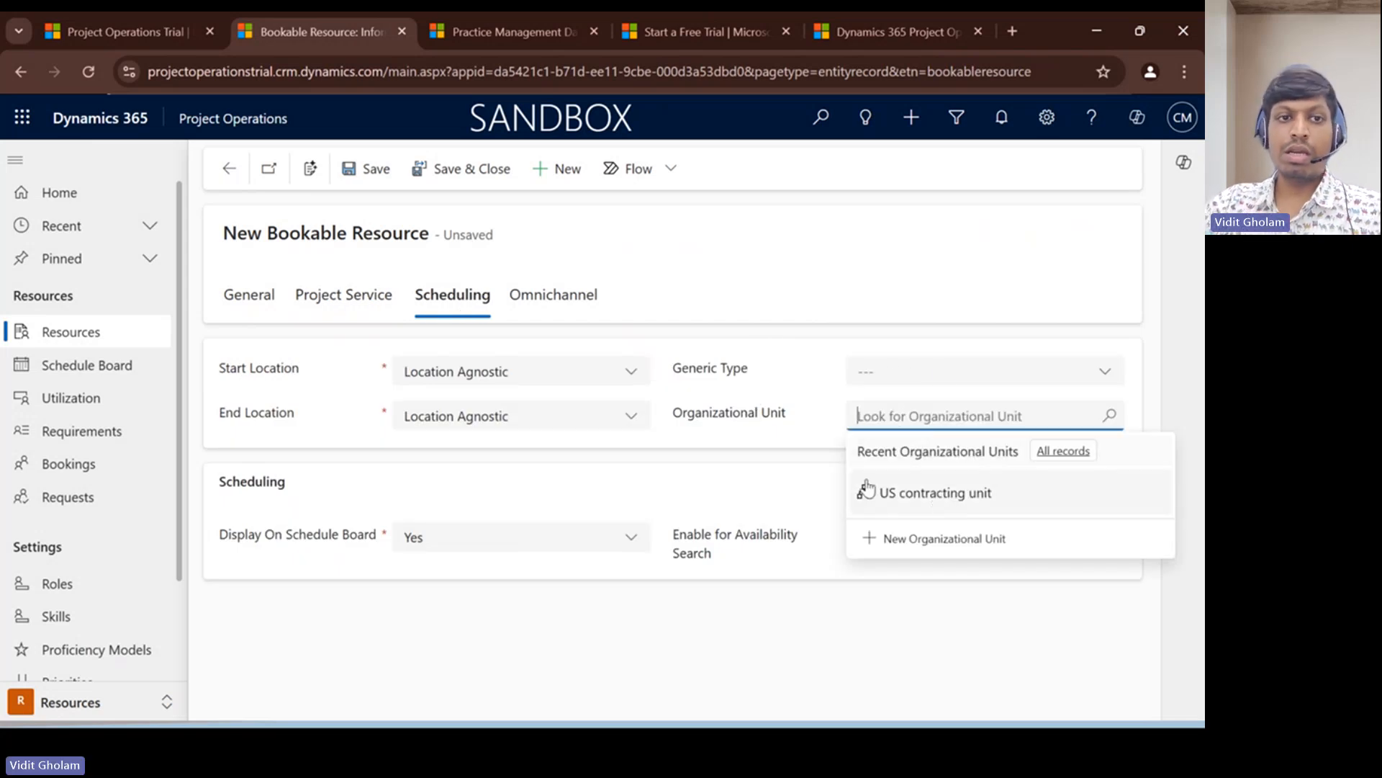
{"action": "left_click", "coordinate": [232, 177]}
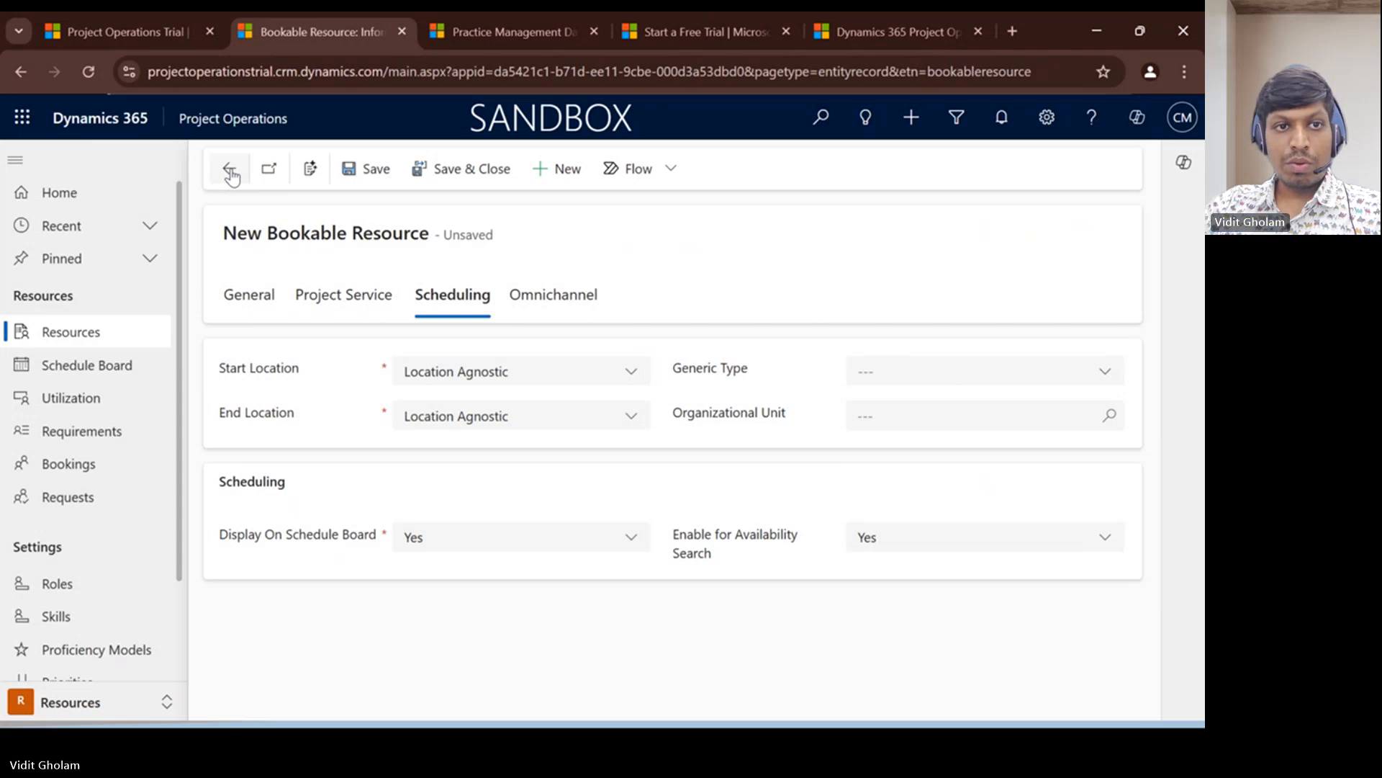
{"action": "left_click", "coordinate": [231, 173]}
{"action": "left_click", "coordinate": [733, 481]}
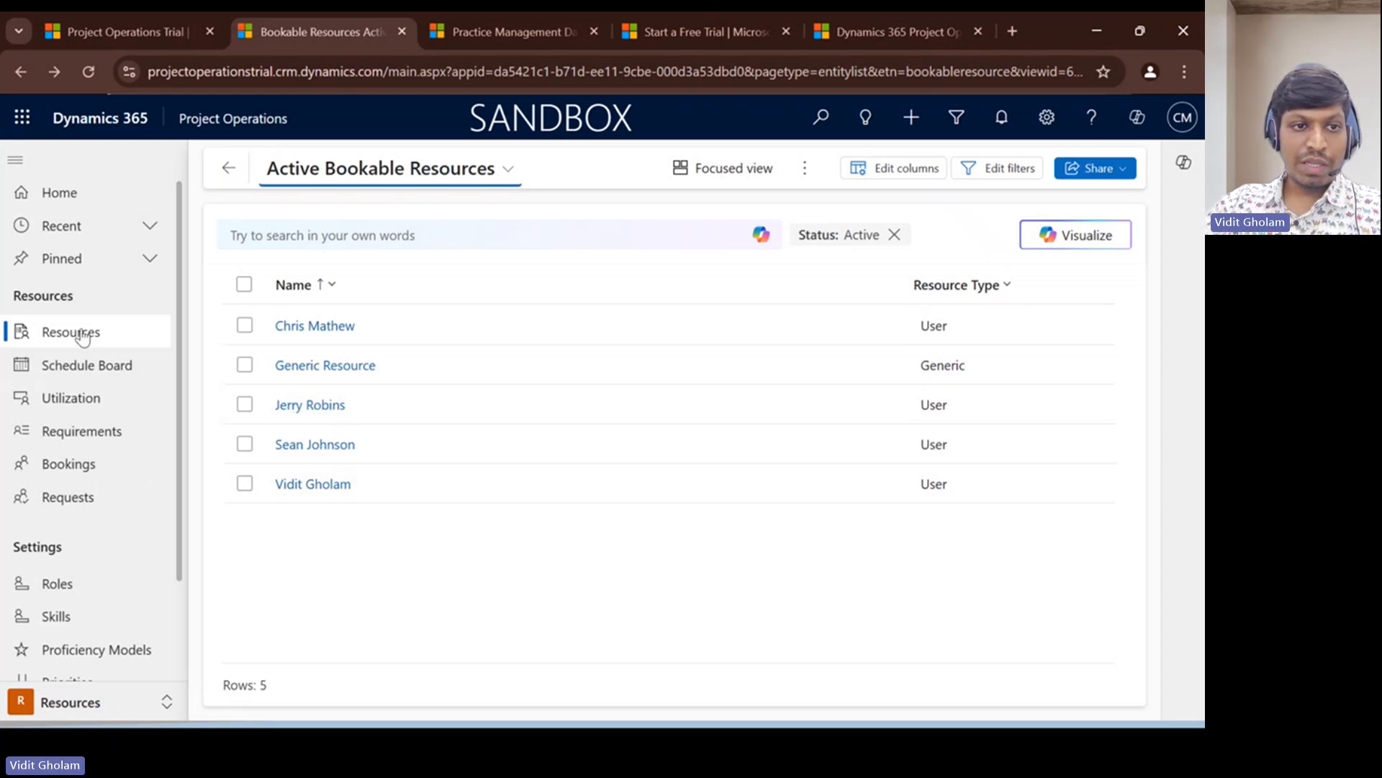
- Examine the Functional Consultant role's target utilization and billing type options, and return to the roles list
{"action": "scroll", "coordinate": [101, 482], "scroll_direction": "down", "scroll_amount": 2}
{"action": "left_click", "coordinate": [93, 492]}
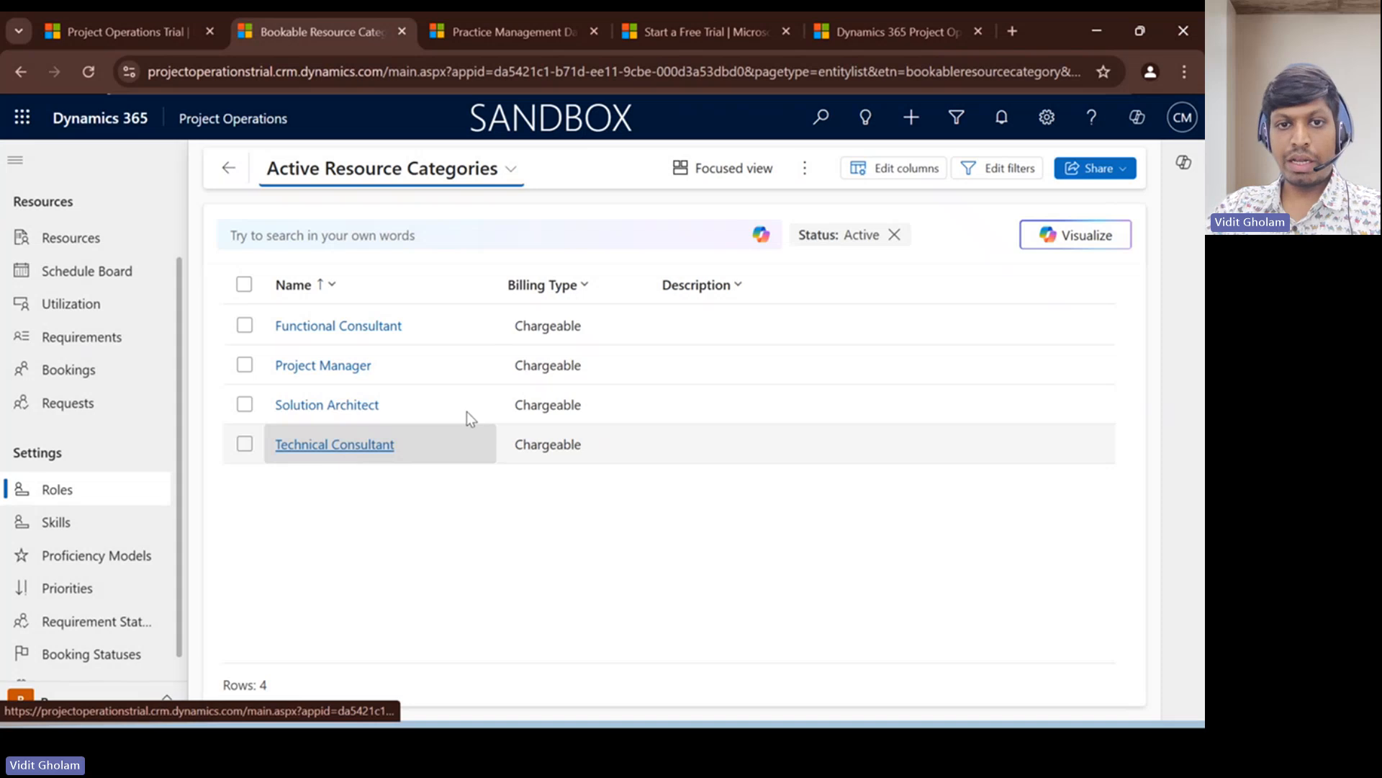
{"action": "double_click", "coordinate": [448, 324]}
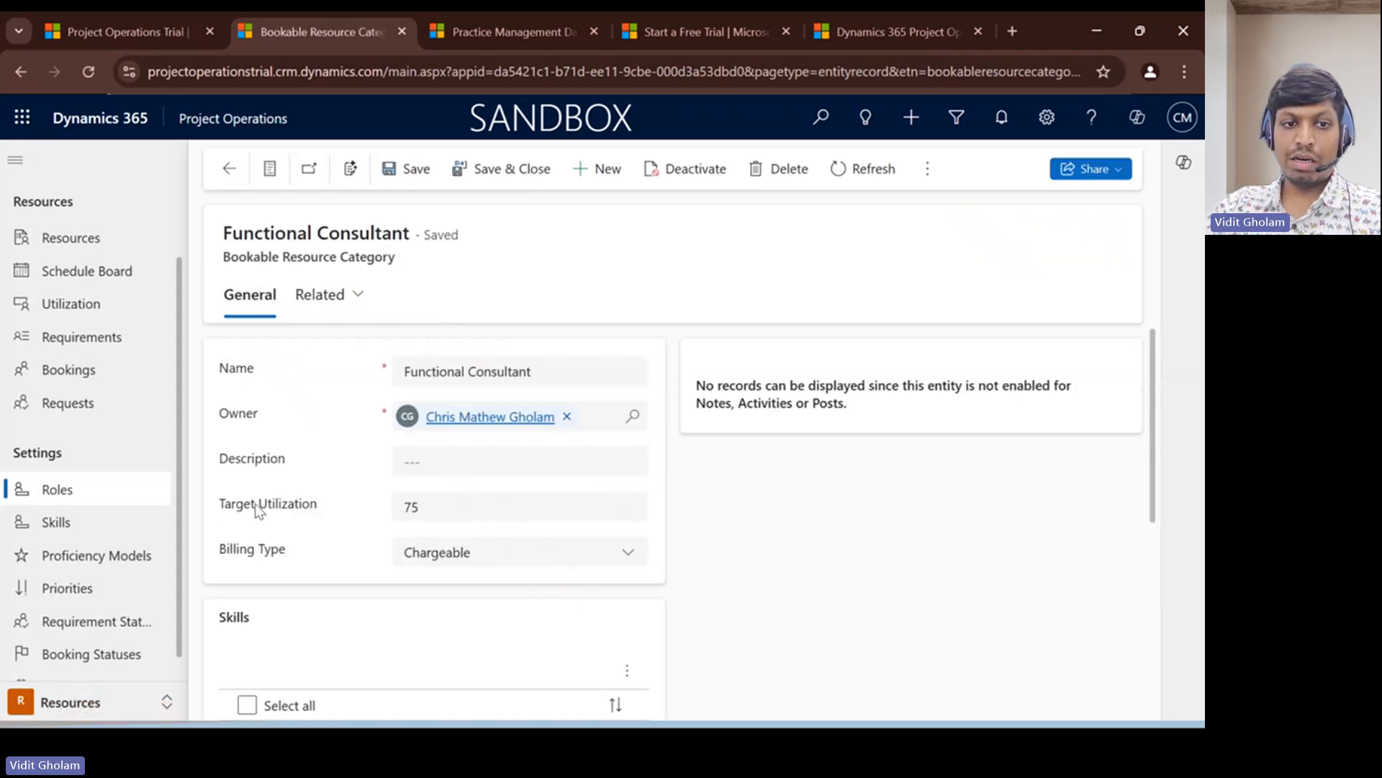
{"action": "triple_click", "coordinate": [259, 508]}
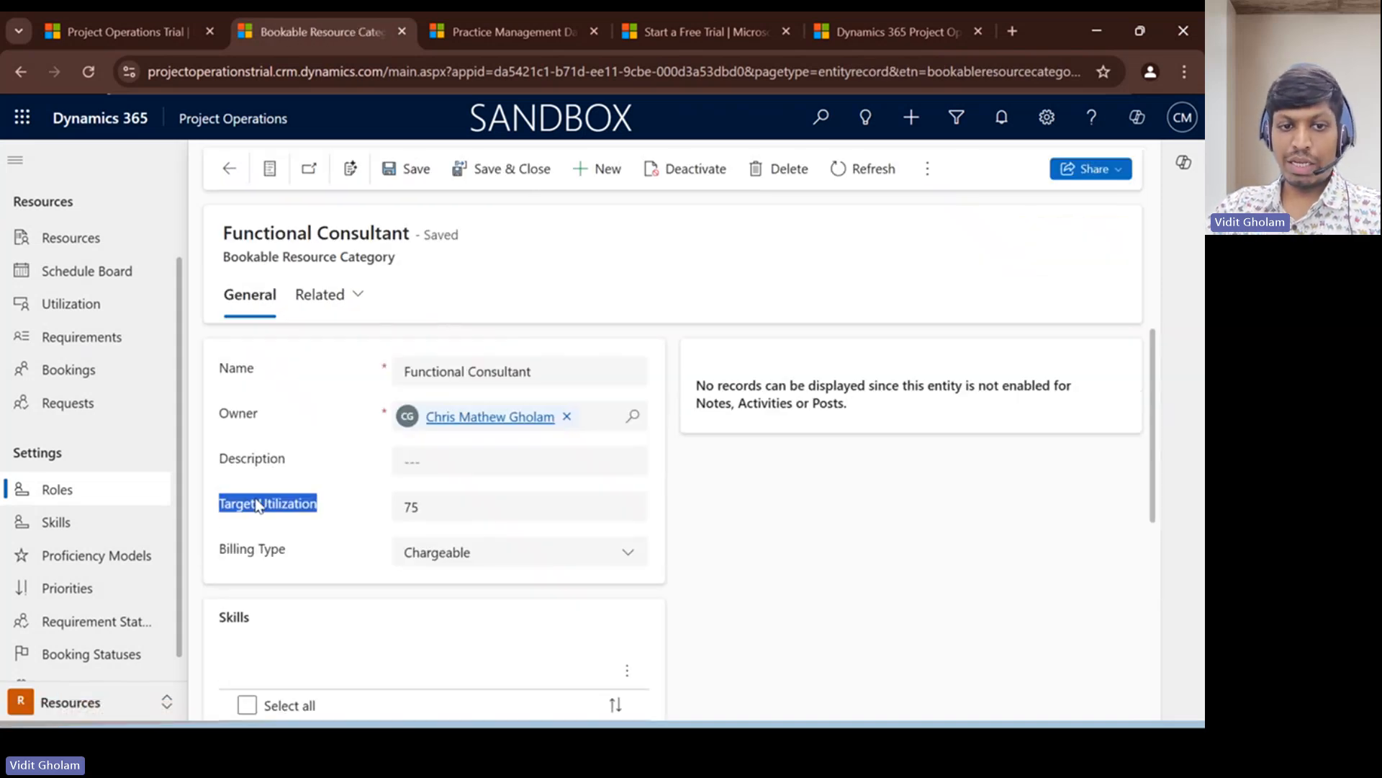
{"action": "triple_click", "coordinate": [248, 551]}
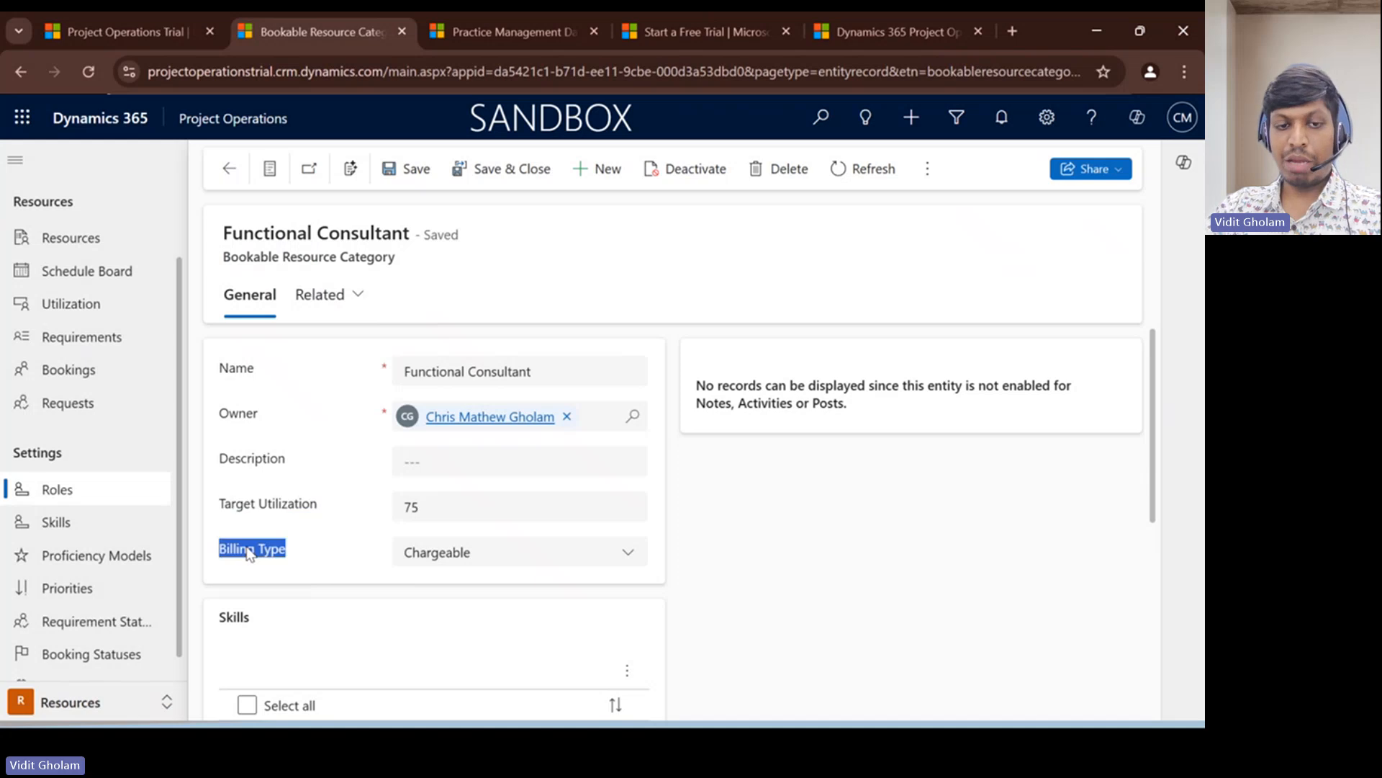
{"action": "left_click", "coordinate": [449, 561]}
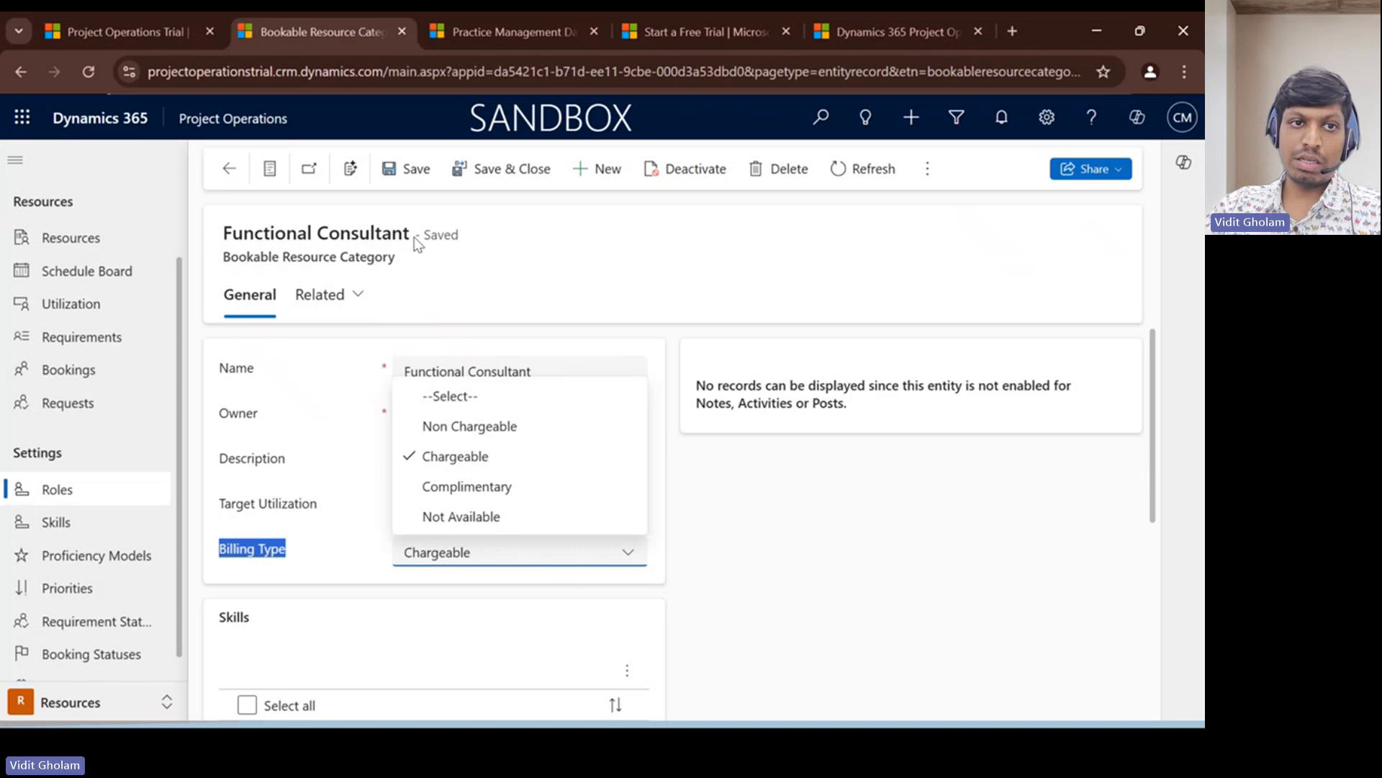
{"action": "left_click", "coordinate": [229, 169]}
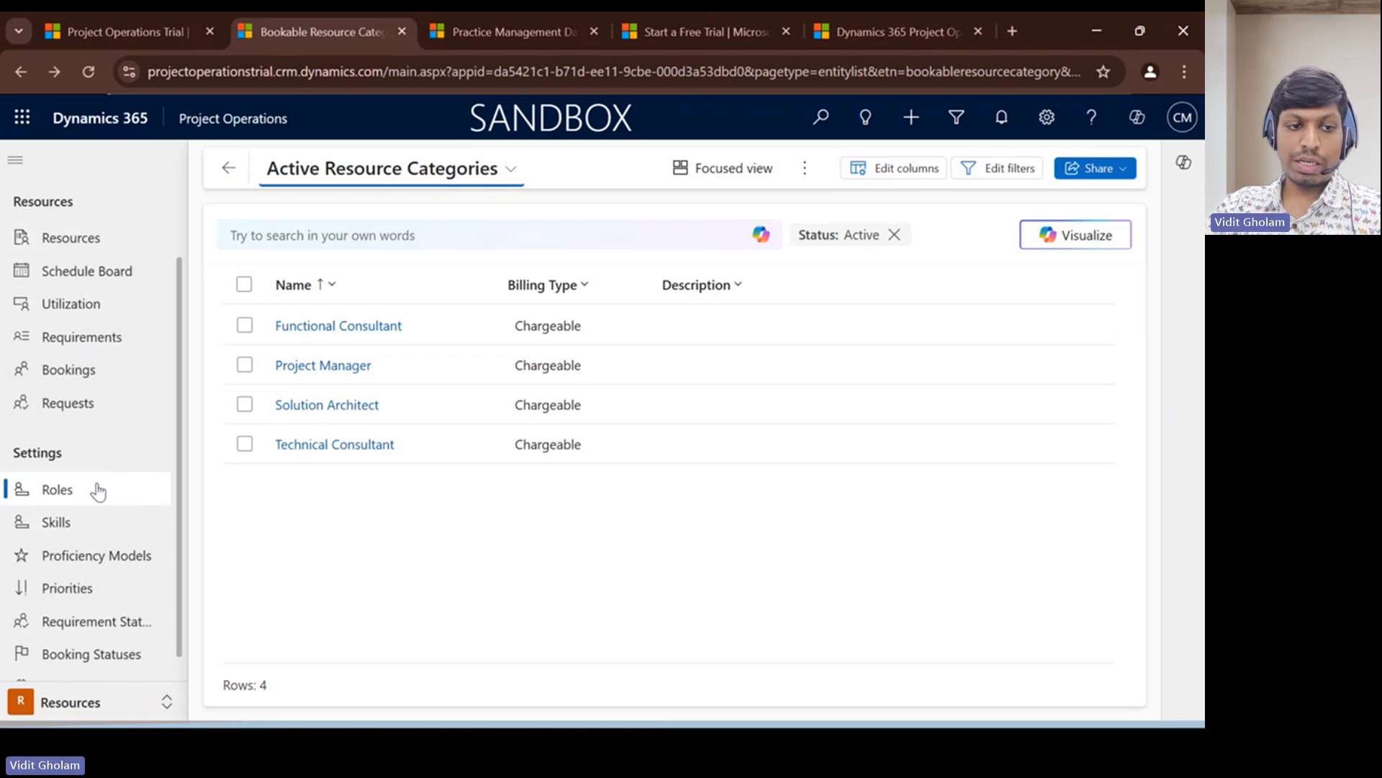
- Examine the general details and role prices of the Service USA (Sales) price list in the Sales area, and return to the list
{"action": "left_click", "coordinate": [82, 704]}
{"action": "left_click", "coordinate": [63, 601]}
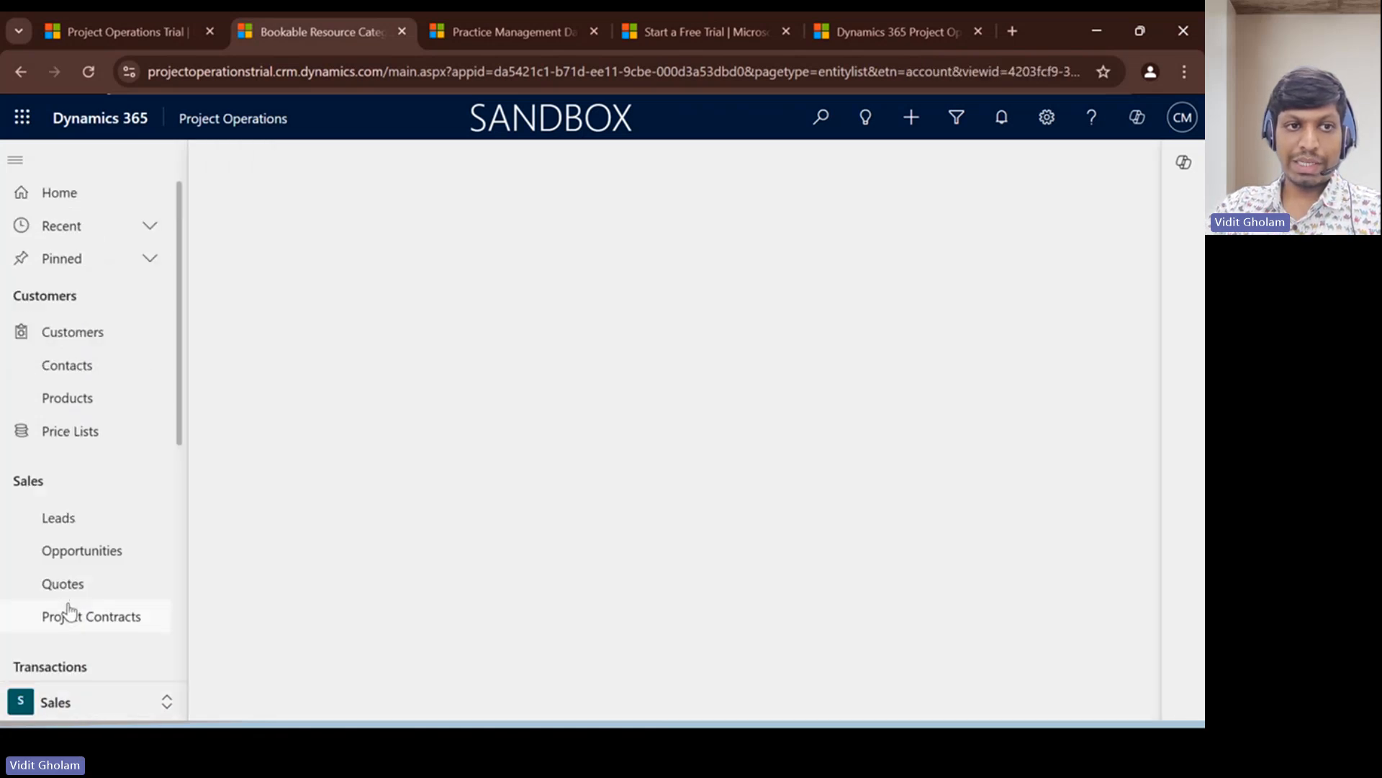
{"action": "left_click", "coordinate": [65, 437]}
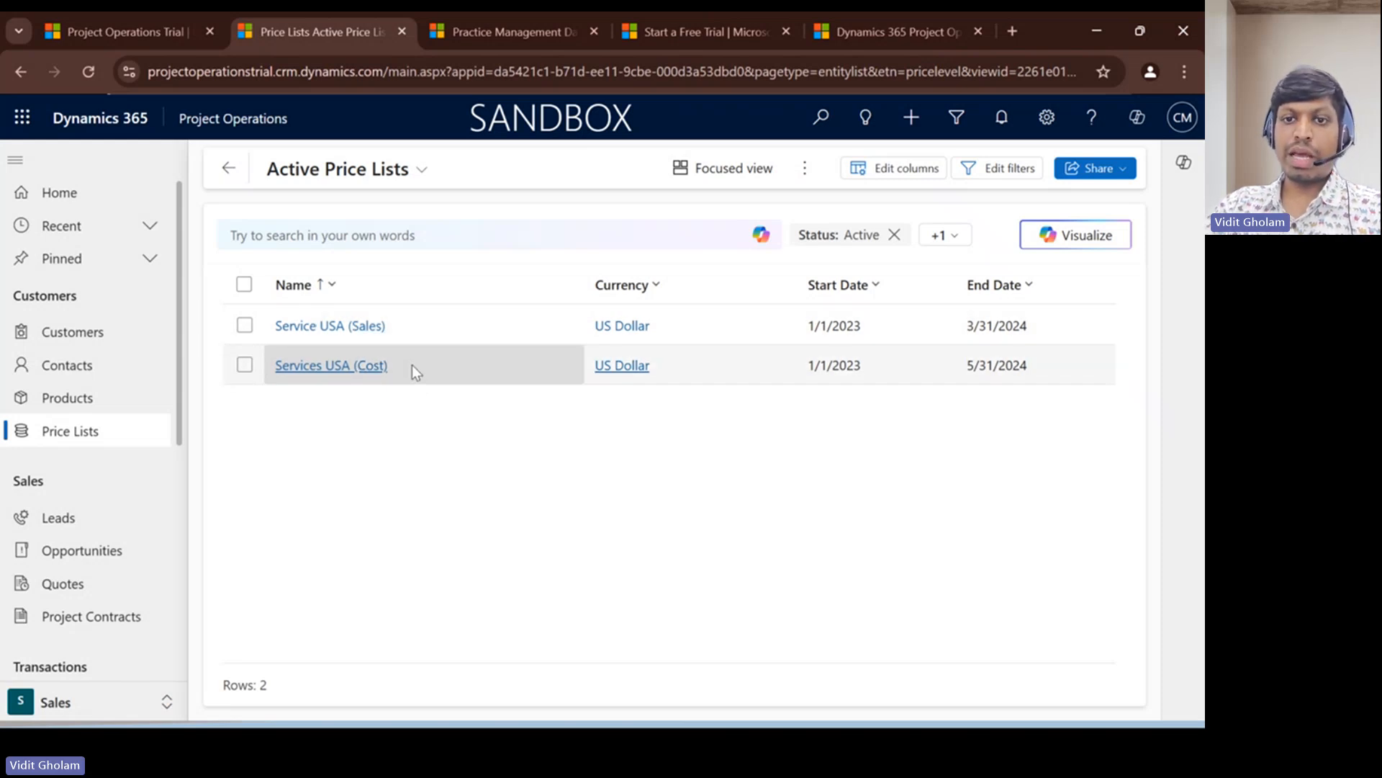
{"action": "double_click", "coordinate": [404, 319]}
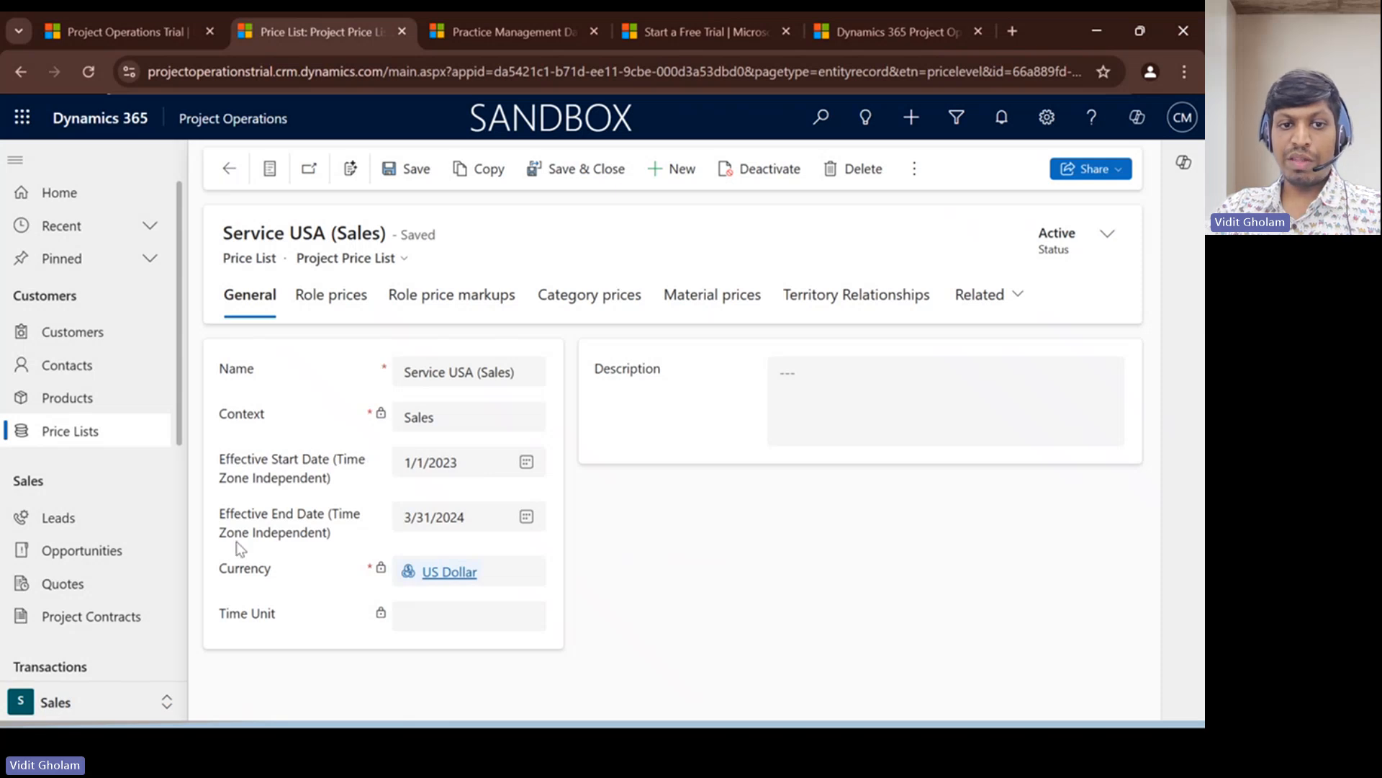
{"action": "mouse_move", "coordinate": [286, 469]}
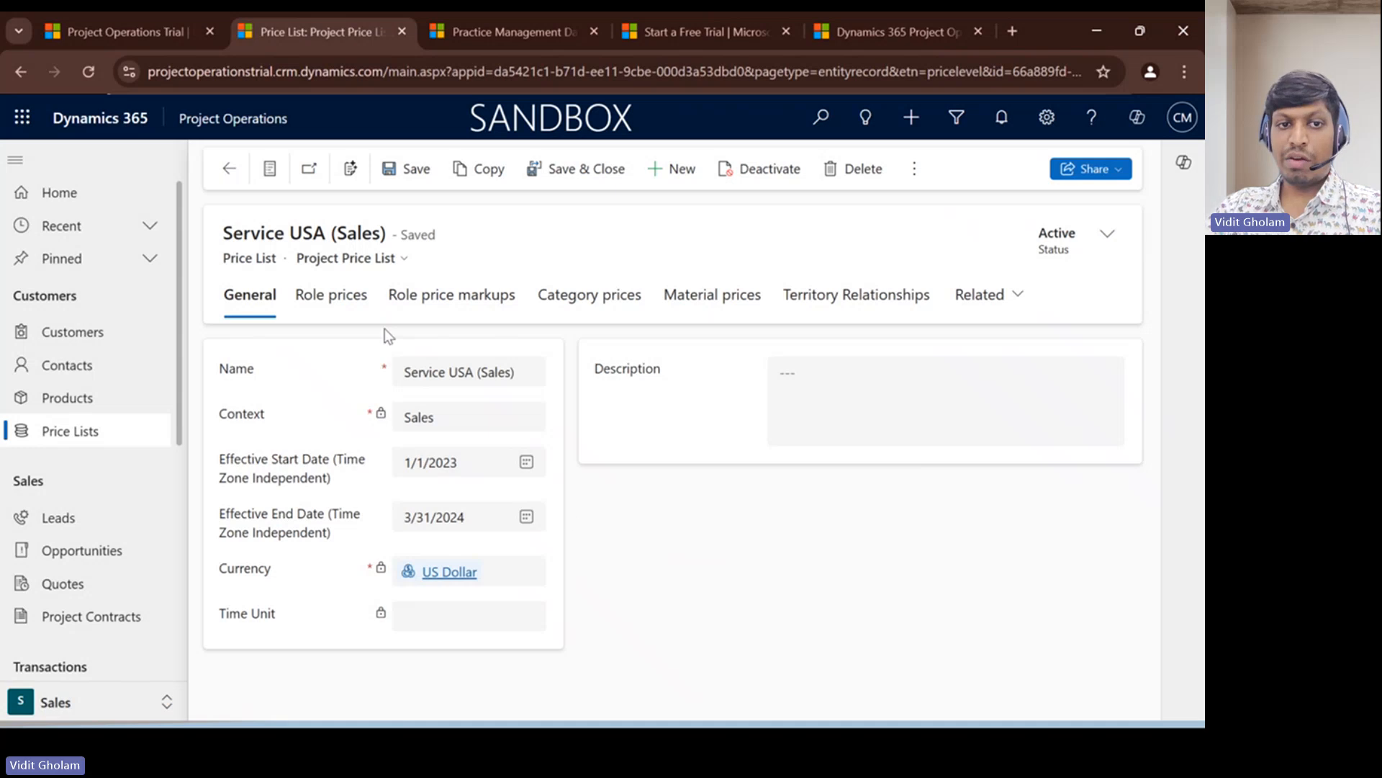
{"action": "left_click", "coordinate": [325, 304]}
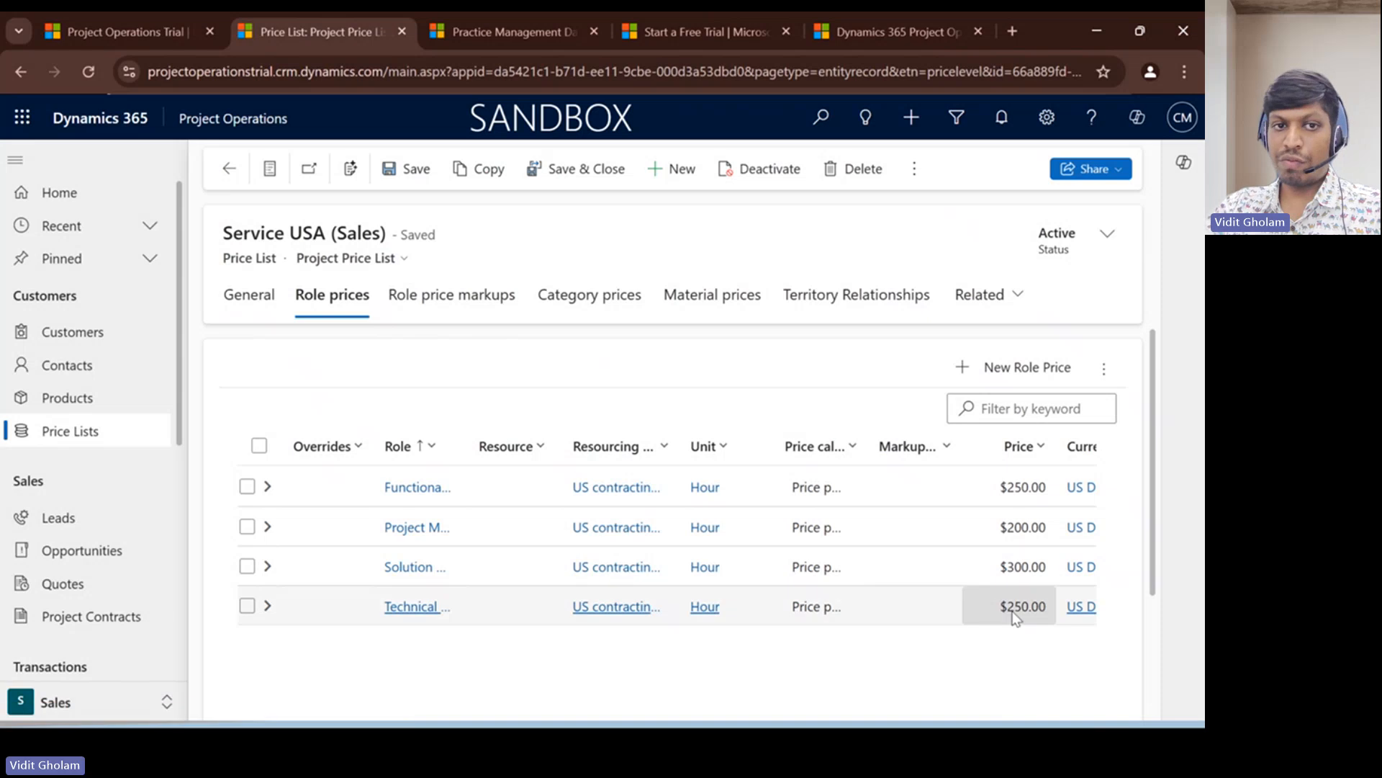
{"action": "left_click", "coordinate": [227, 170]}
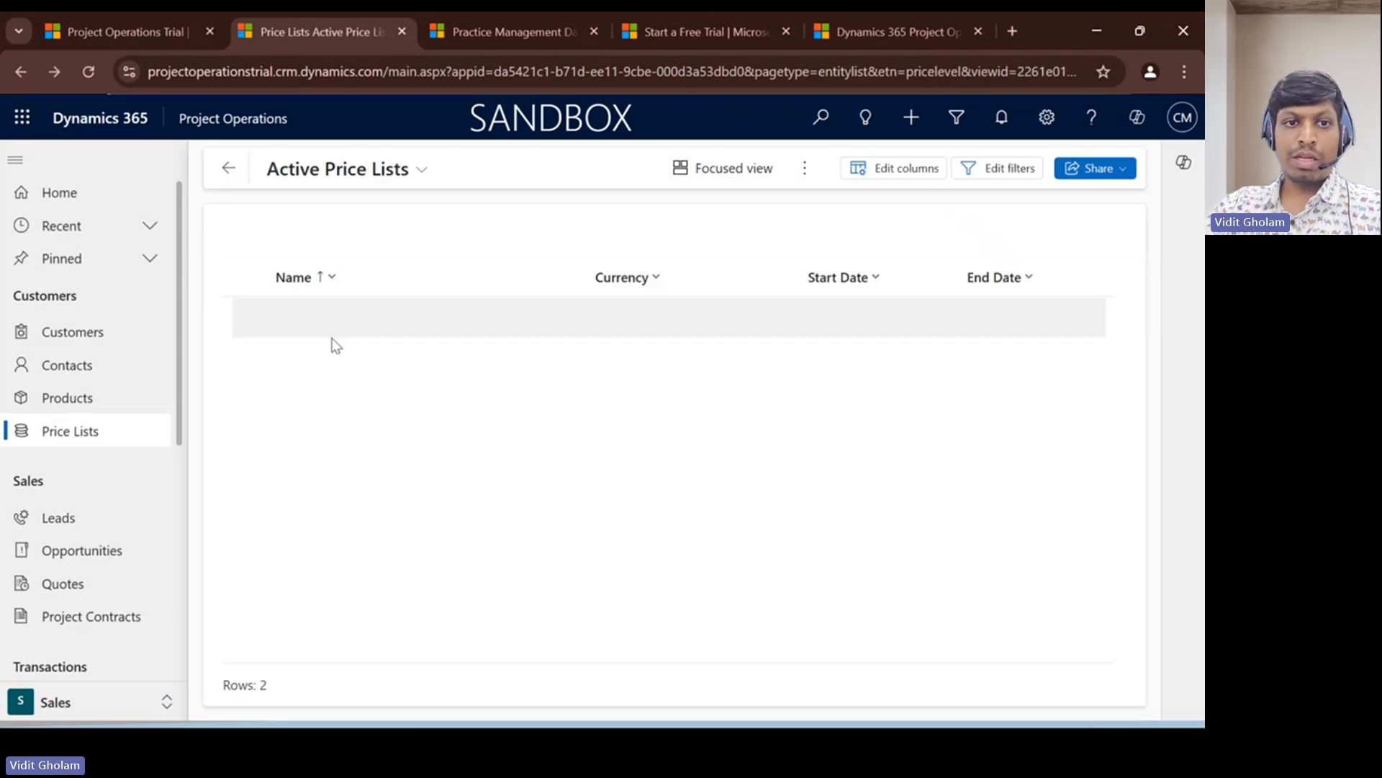
- Examine the role prices of the Services USA (Cost) price list
{"action": "left_click", "coordinate": [330, 361]}
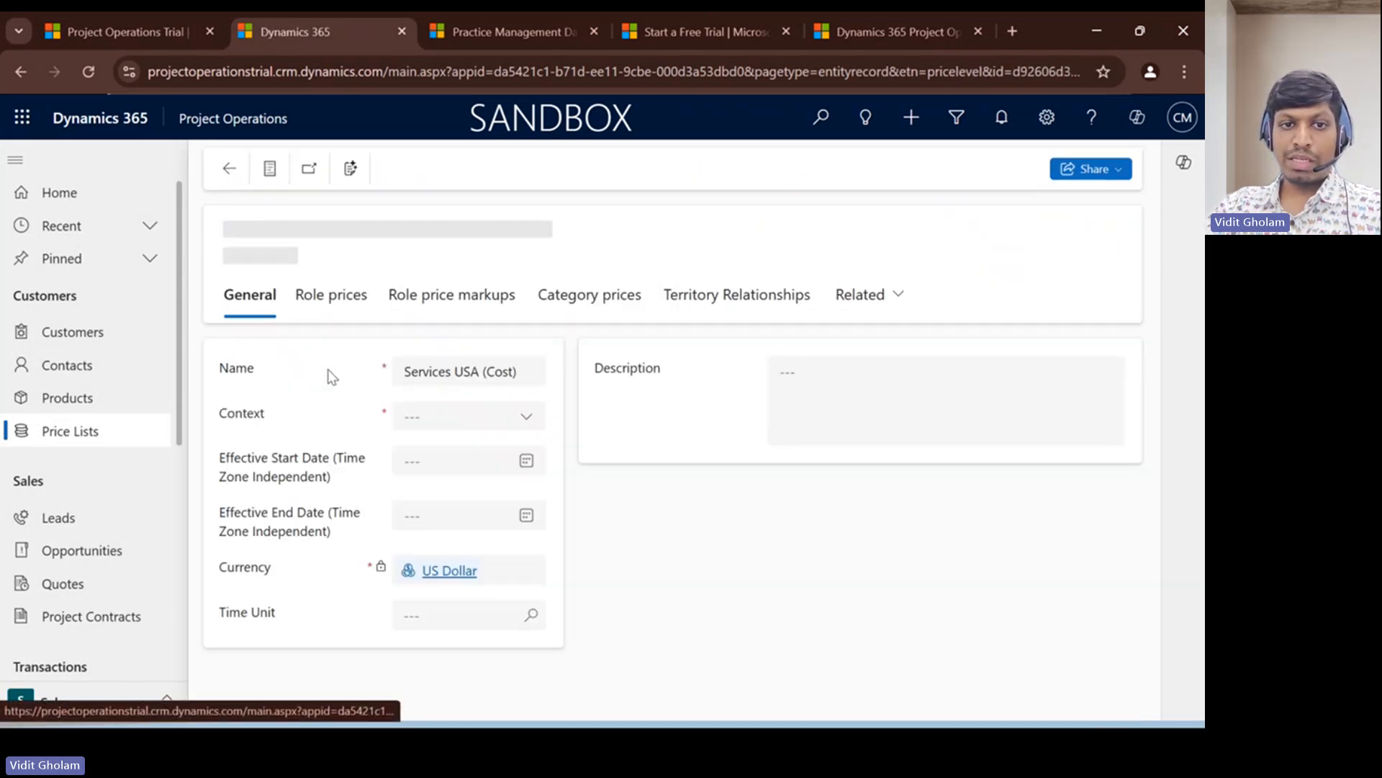
{"action": "left_click", "coordinate": [339, 298]}
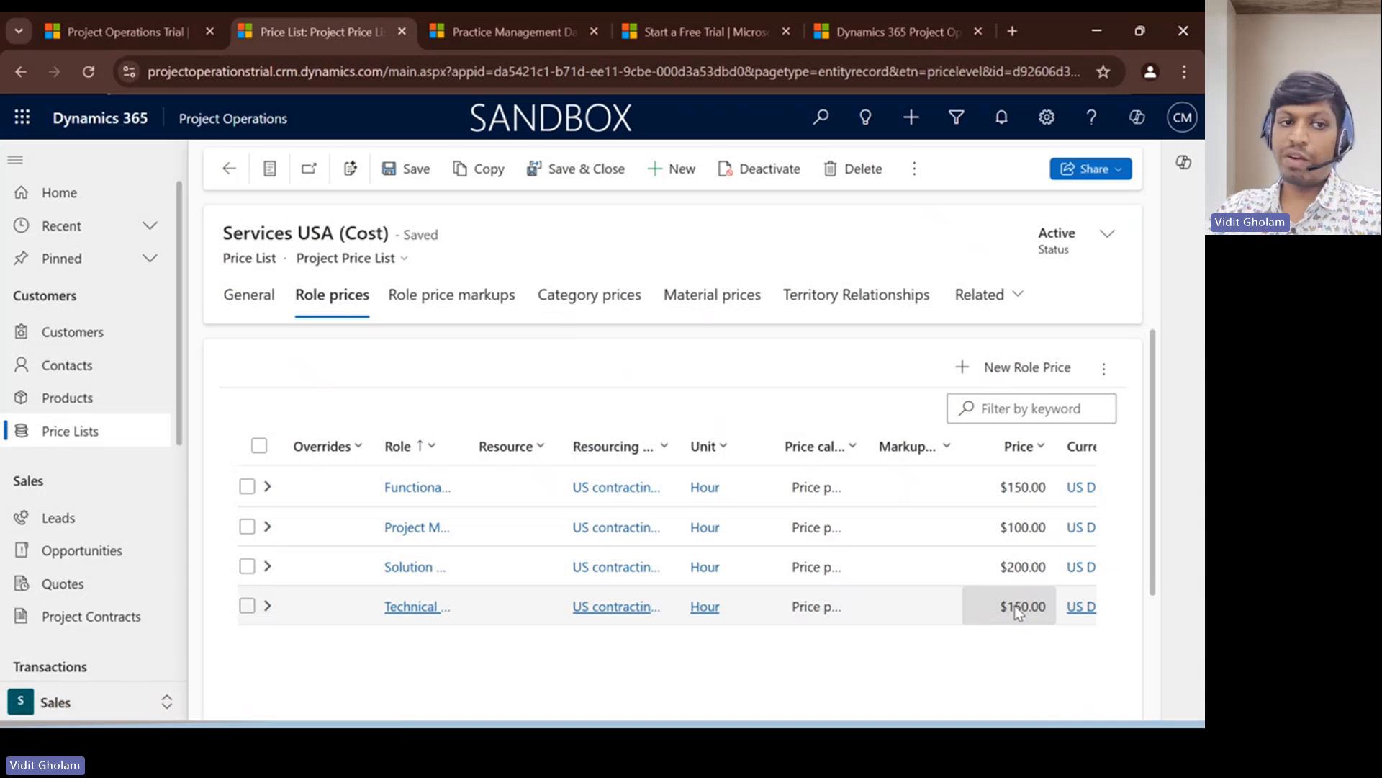
{"action": "scroll", "coordinate": [374, 504], "scroll_direction": "down", "scroll_amount": 2}
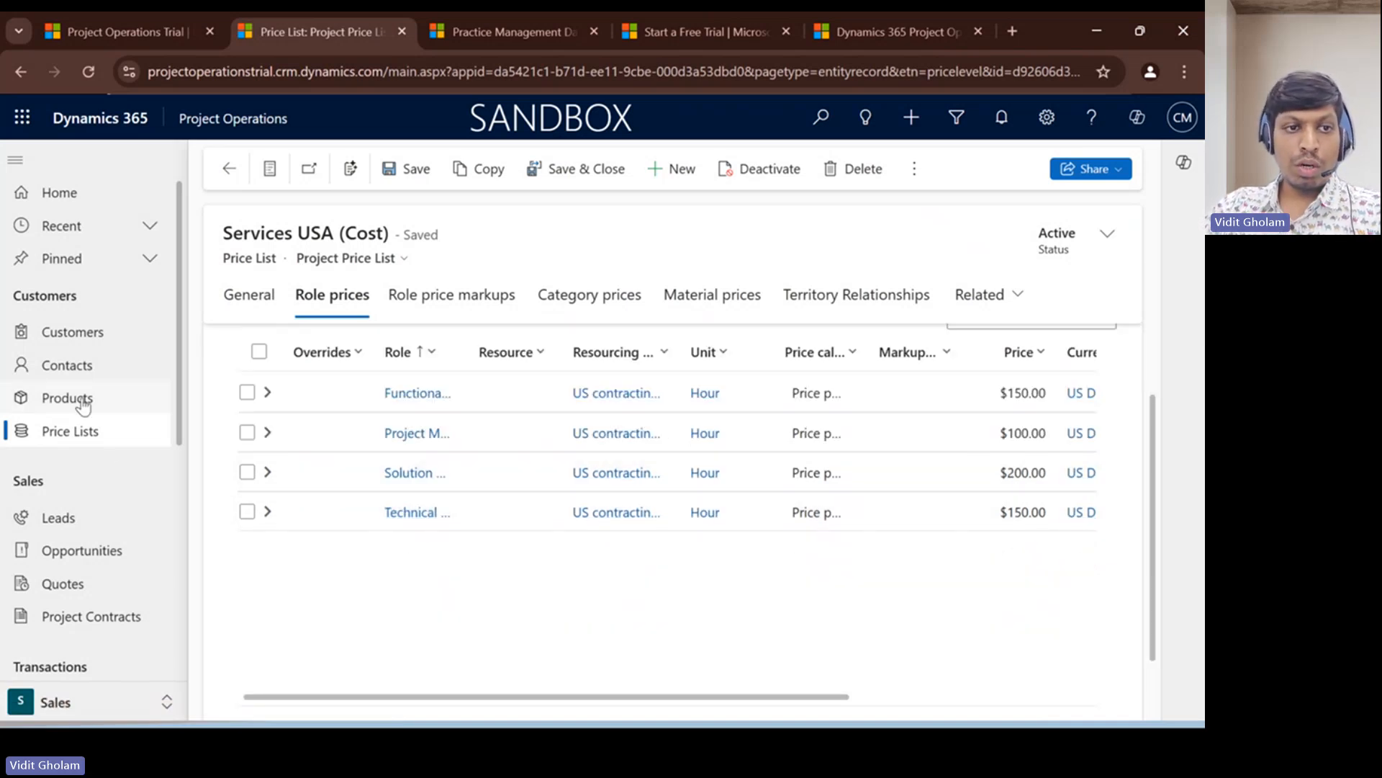
- Review the cost price list attached to the US contracting unit in the Settings area, and return to the organizational units
{"action": "left_click", "coordinate": [103, 700]}
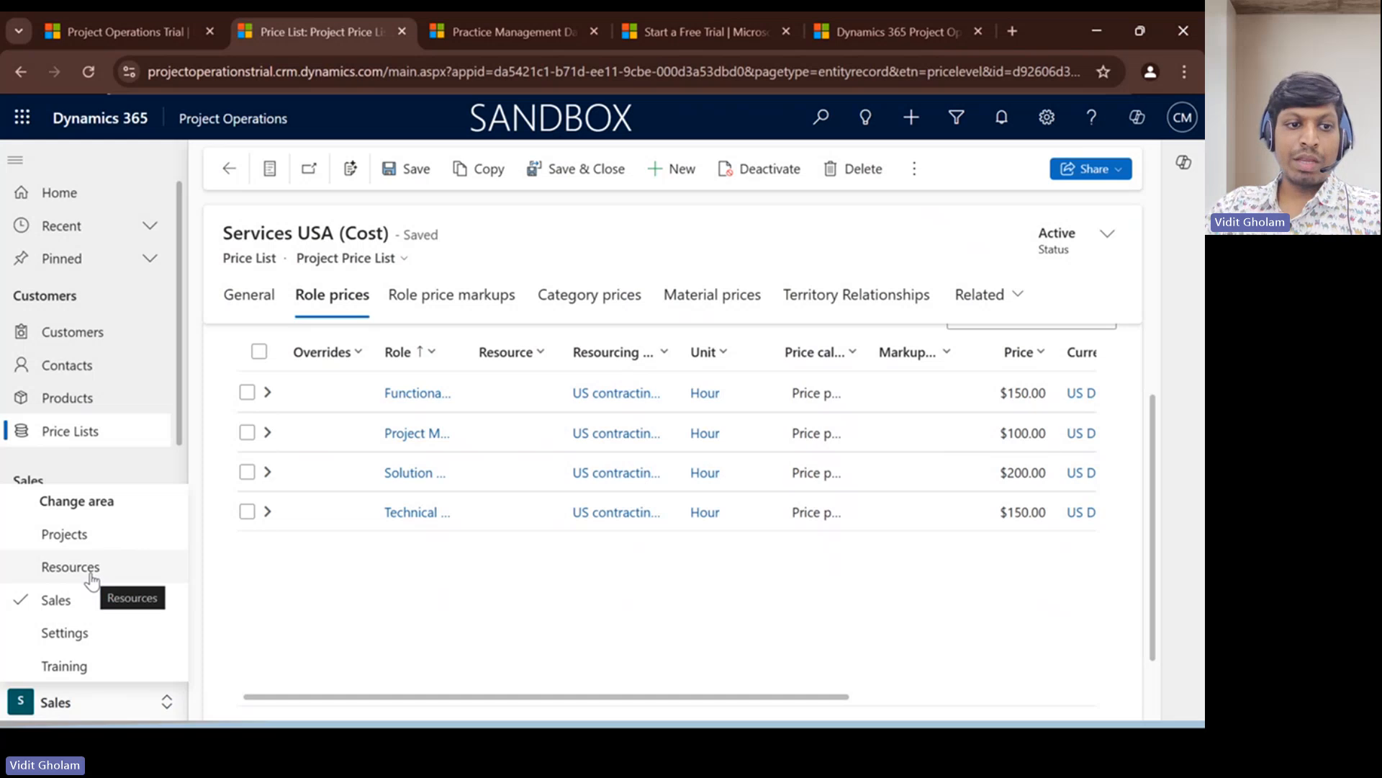
{"action": "left_click", "coordinate": [77, 637]}
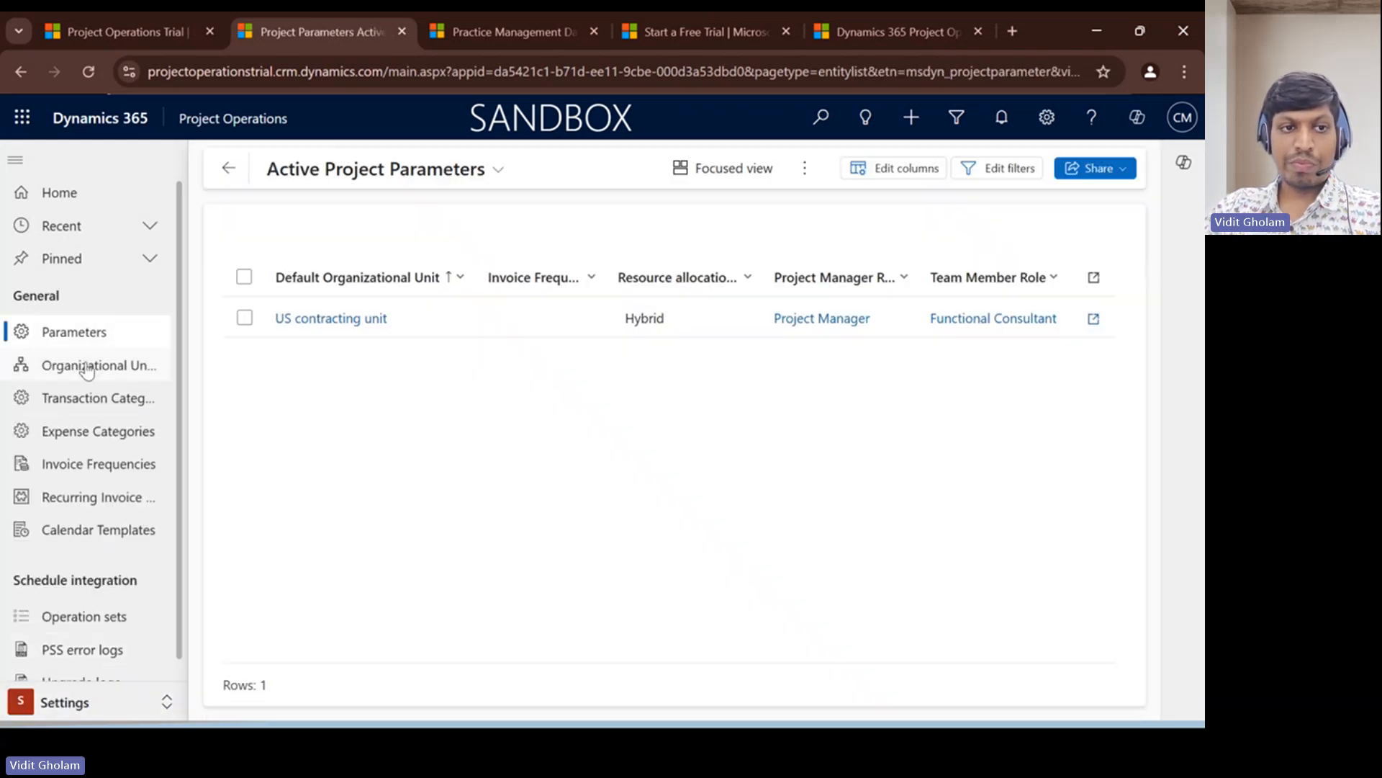
{"action": "left_click", "coordinate": [87, 369]}
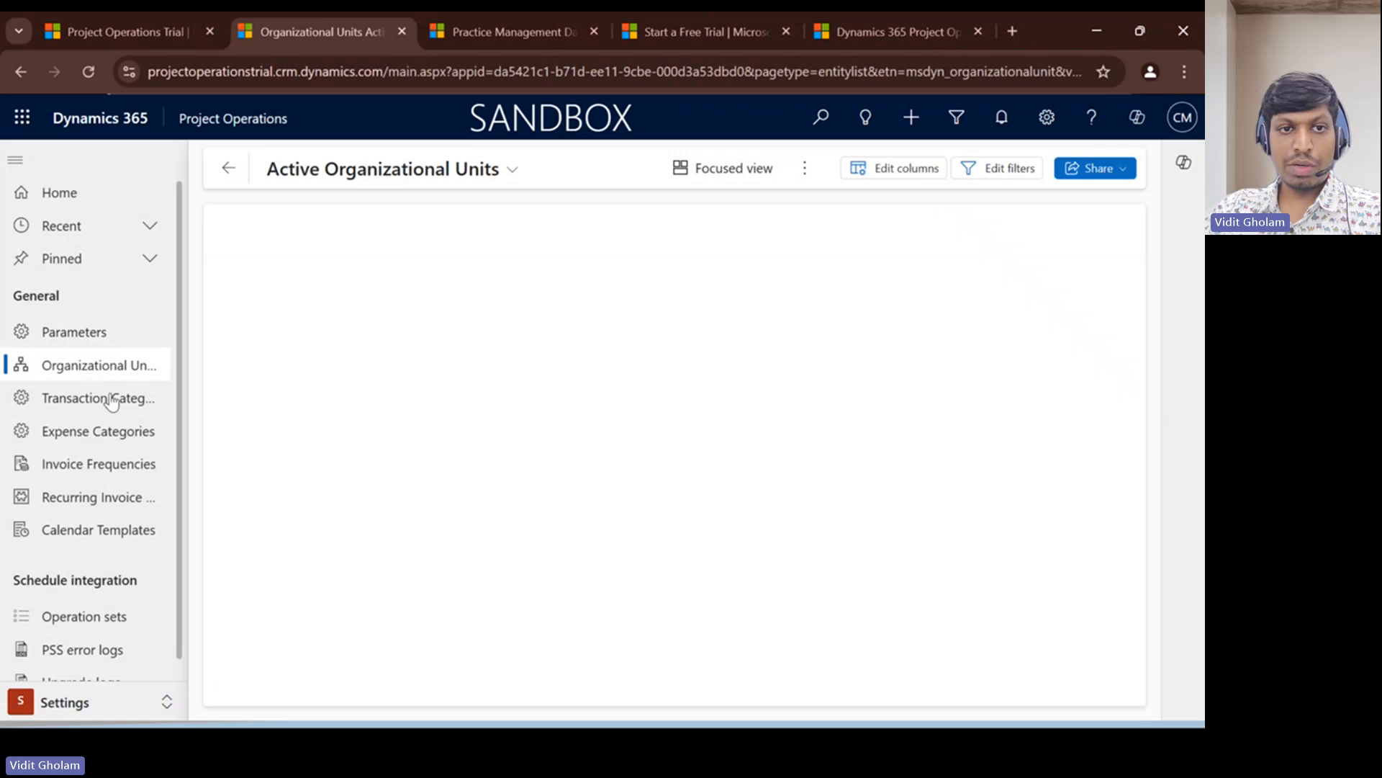
{"action": "left_click", "coordinate": [333, 319]}
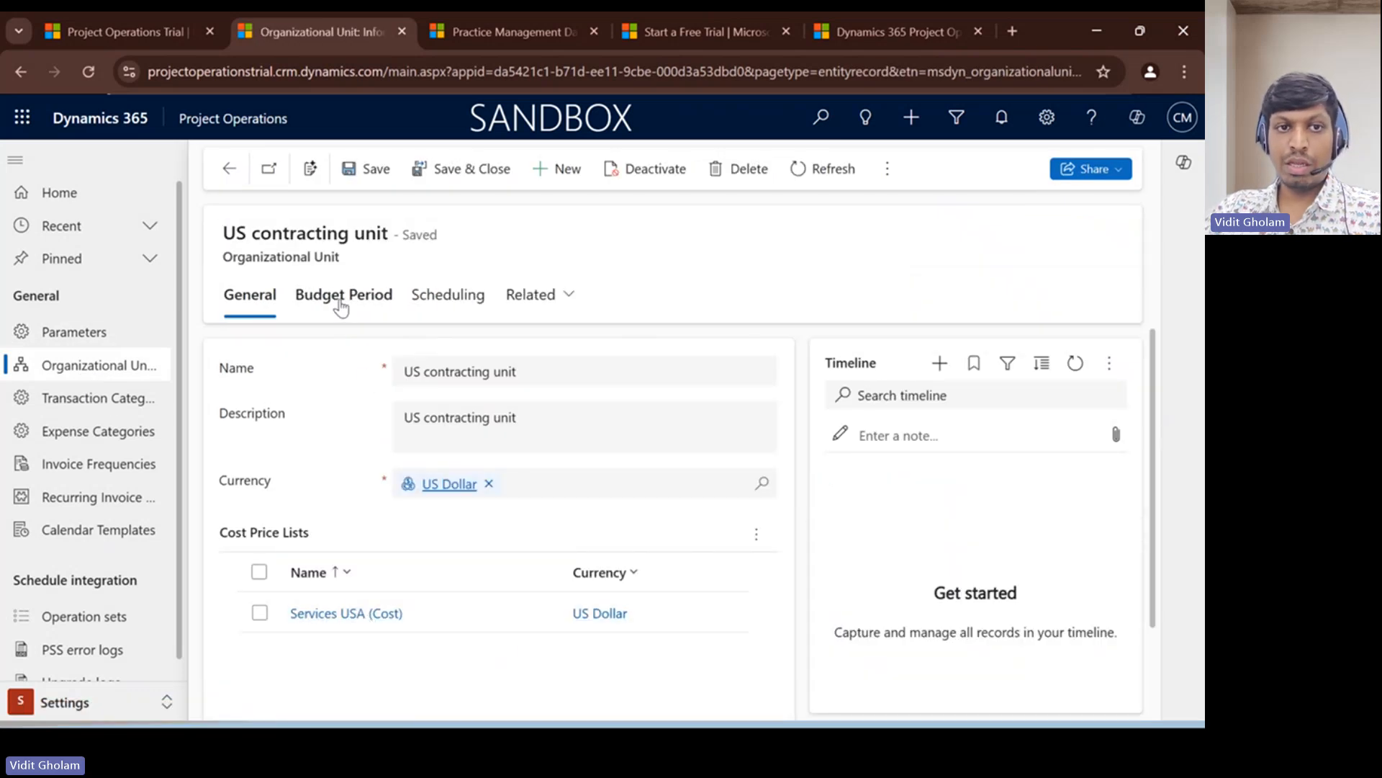
{"action": "left_click", "coordinate": [229, 168]}
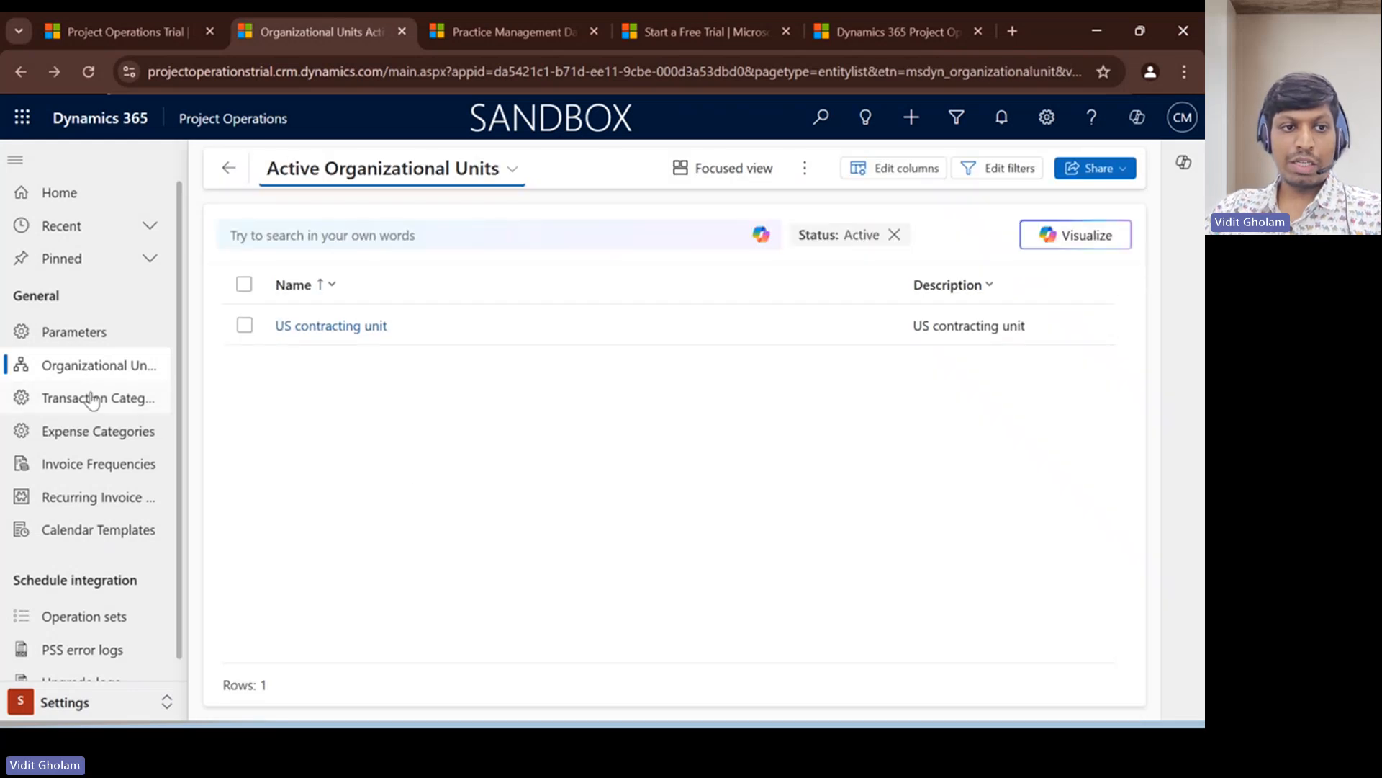
- Review the active transaction categories and their billing types
{"action": "left_click", "coordinate": [90, 401]}
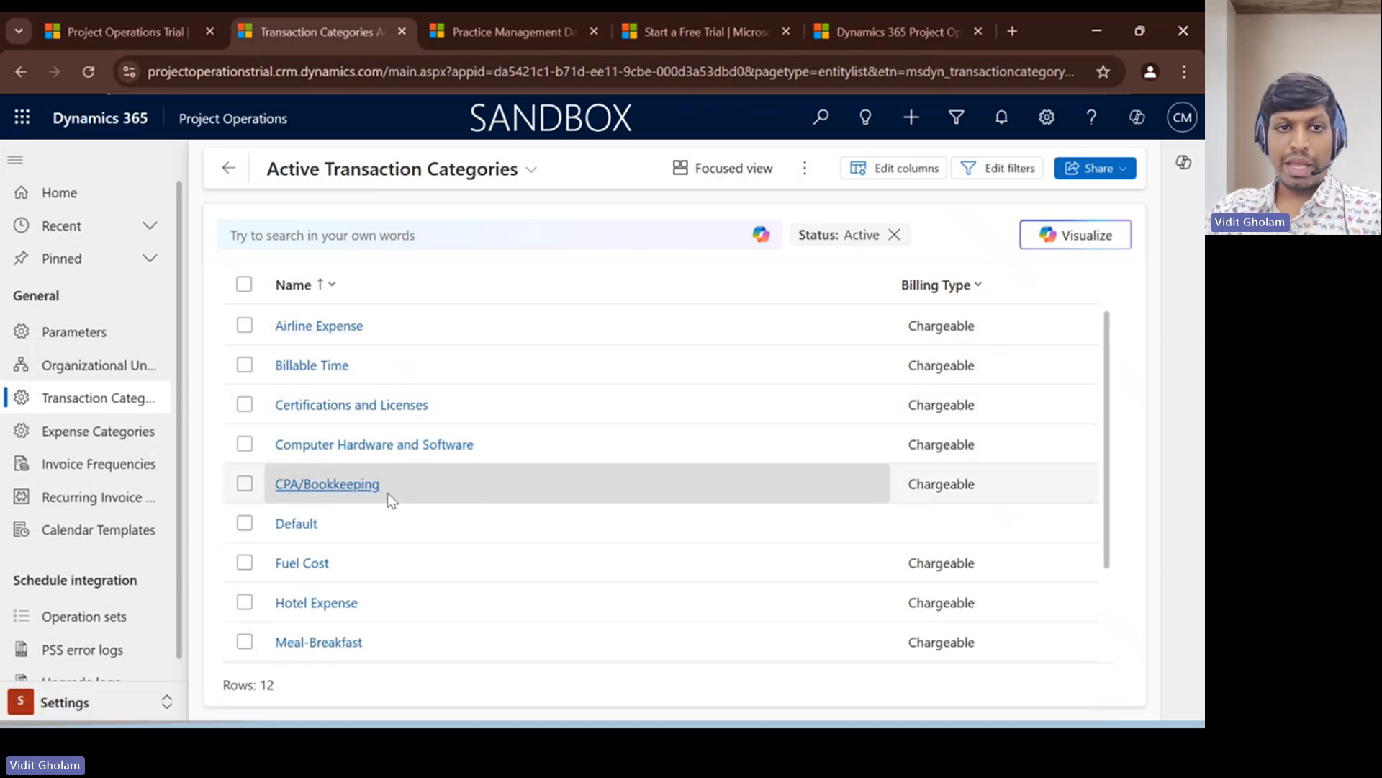
{"action": "scroll", "coordinate": [388, 496], "scroll_direction": "down", "scroll_amount": 1}
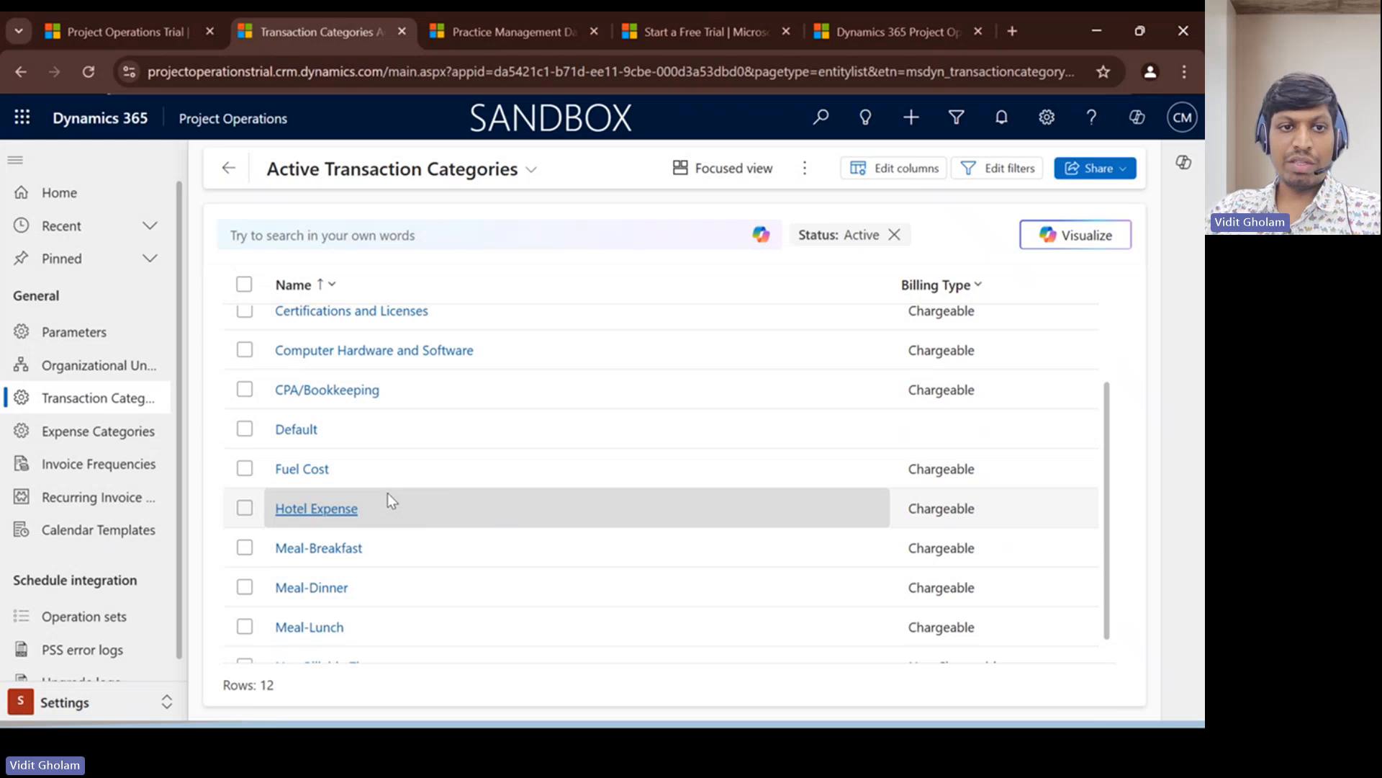
- Examine the Airline Expense category's expense type options and linked transaction category, and return to the active expense categories
{"action": "scroll", "coordinate": [389, 498], "scroll_direction": "up", "scroll_amount": 1}
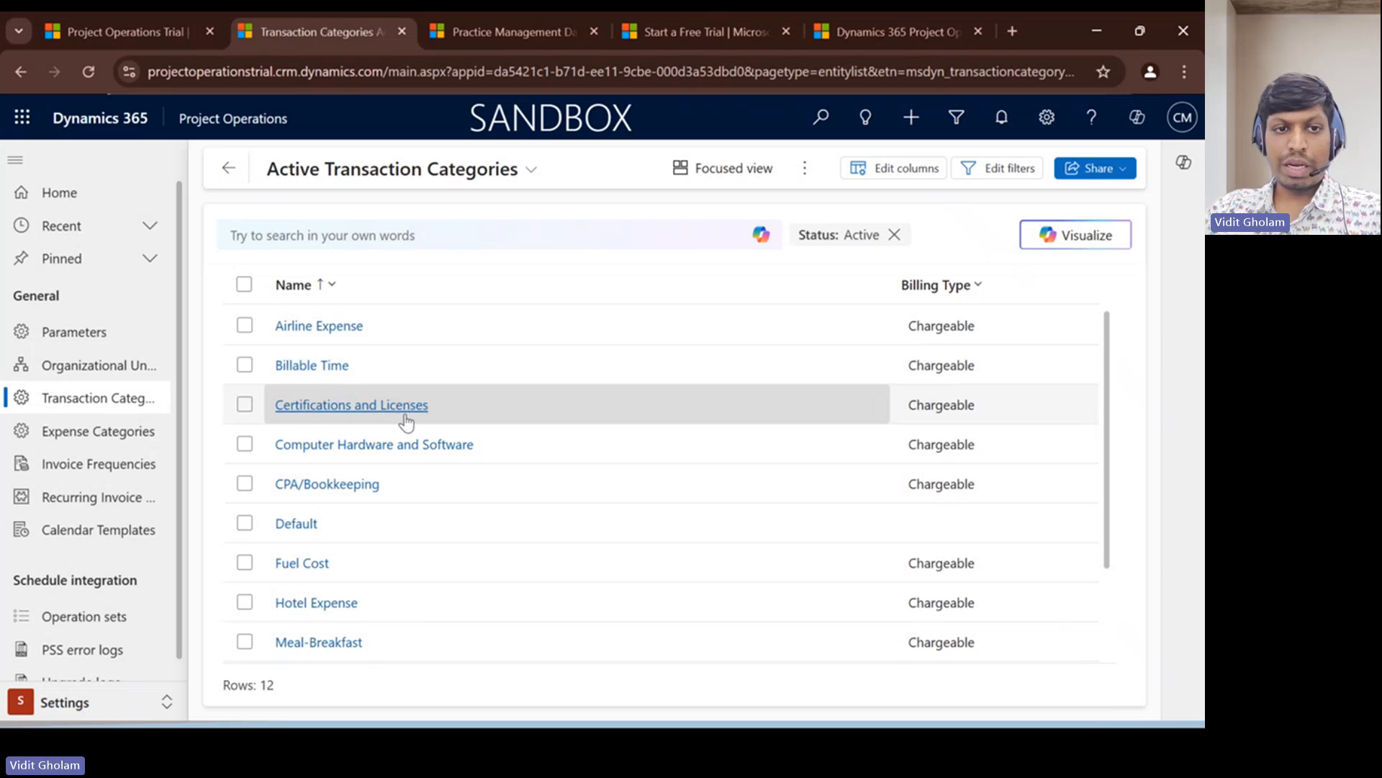
{"action": "scroll", "coordinate": [418, 490], "scroll_direction": "down", "scroll_amount": 1}
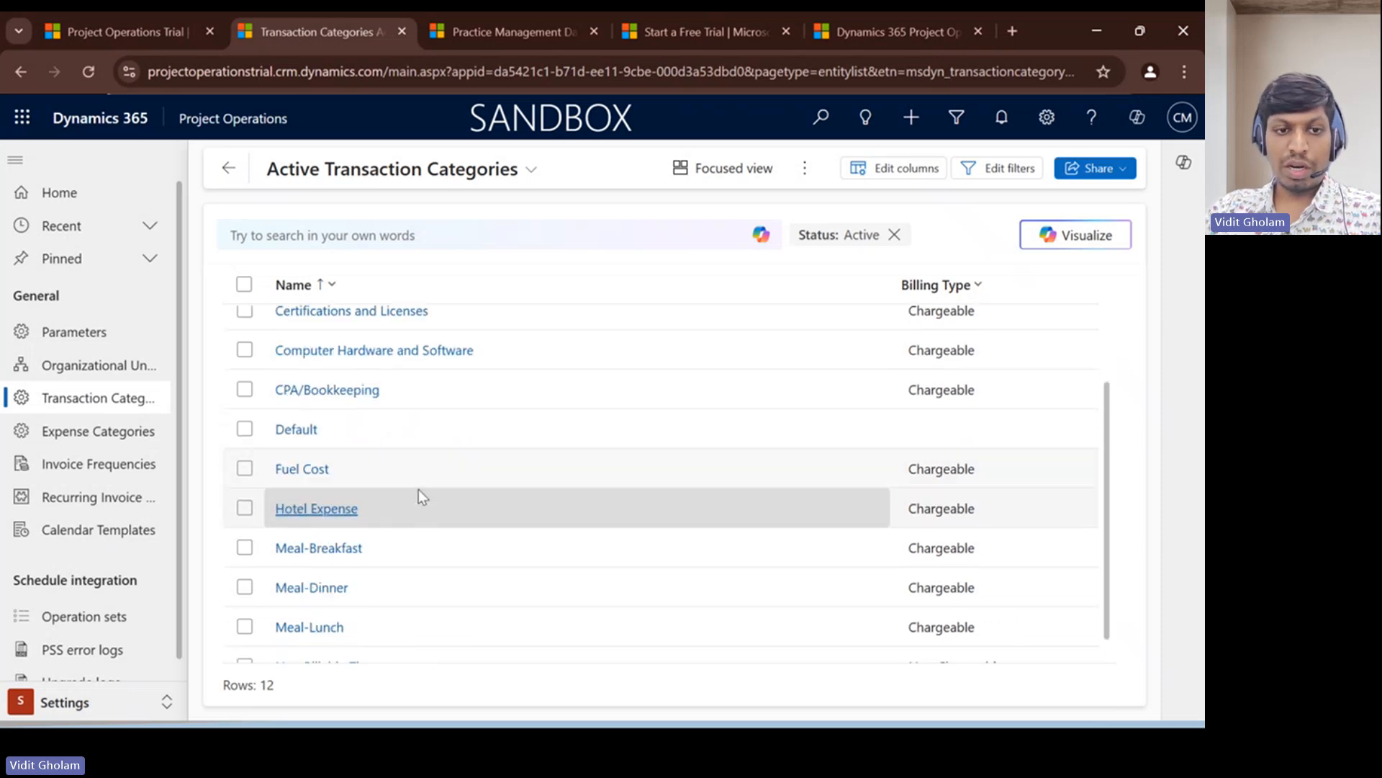
{"action": "left_click", "coordinate": [80, 433]}
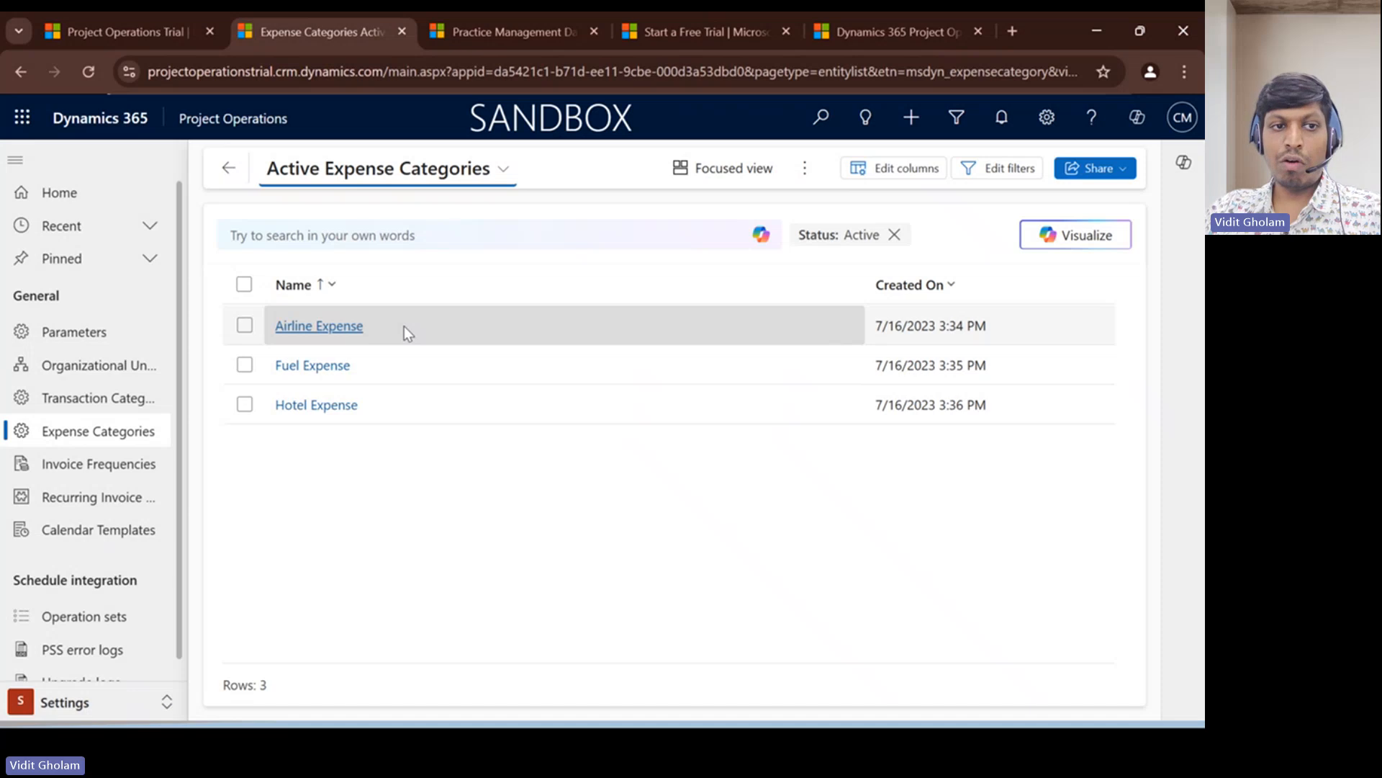
{"action": "double_click", "coordinate": [404, 326]}
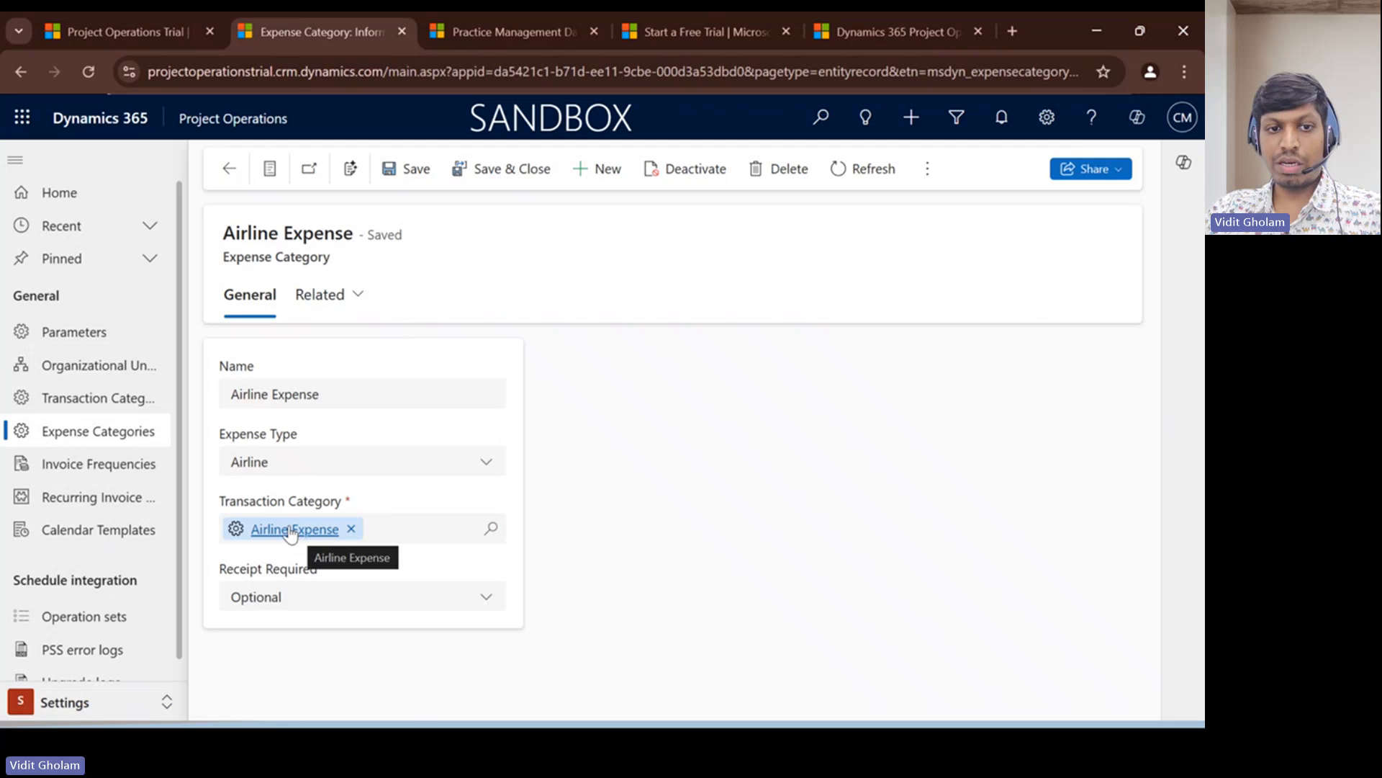
{"action": "triple_click", "coordinate": [281, 395]}
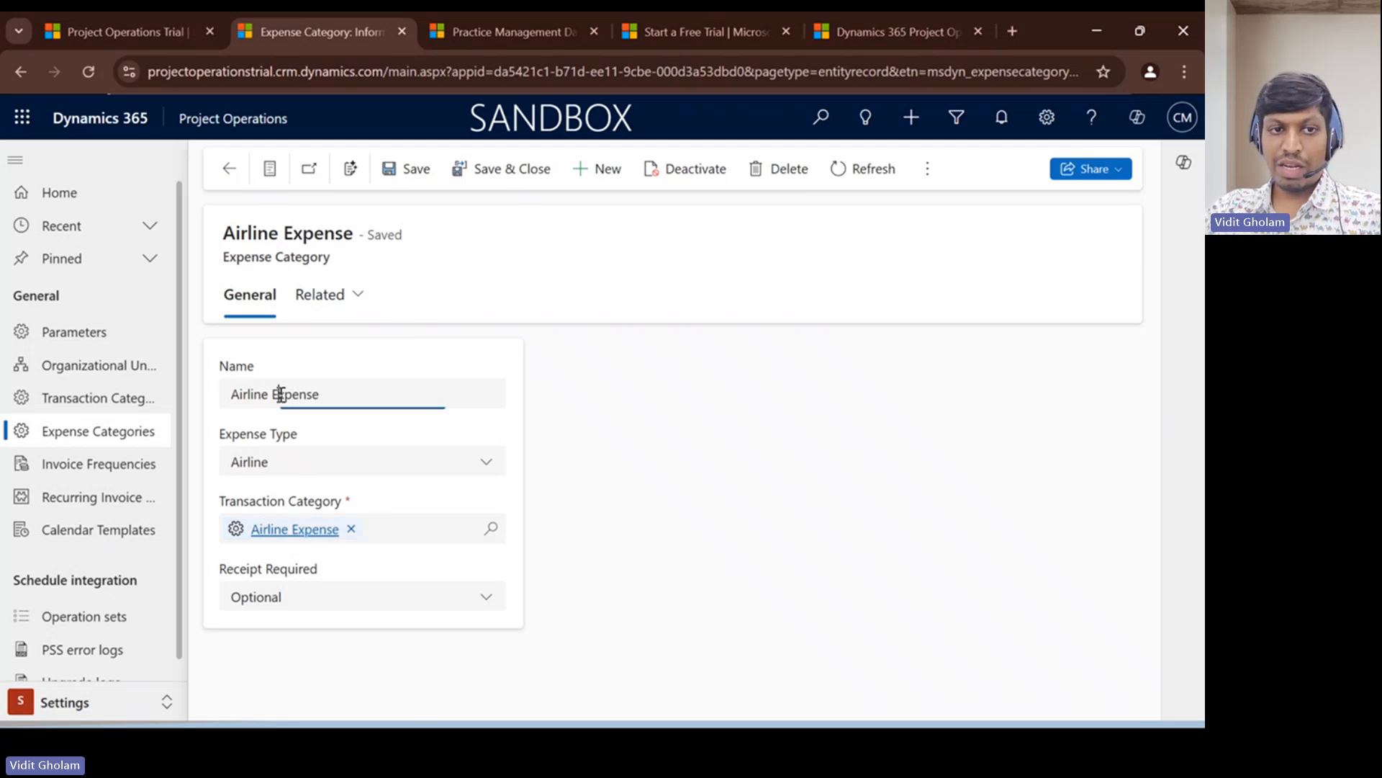
{"action": "left_click", "coordinate": [300, 469]}
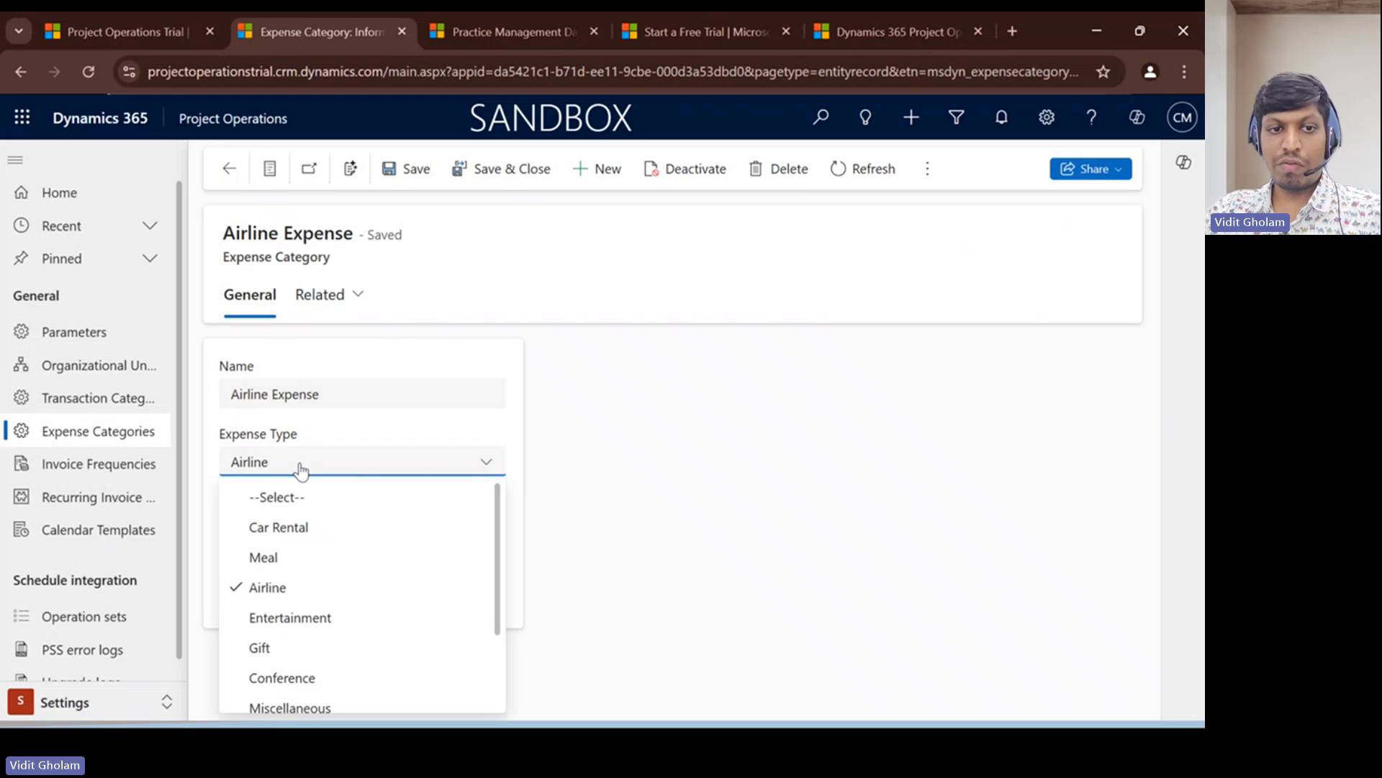
{"action": "left_click", "coordinate": [541, 426]}
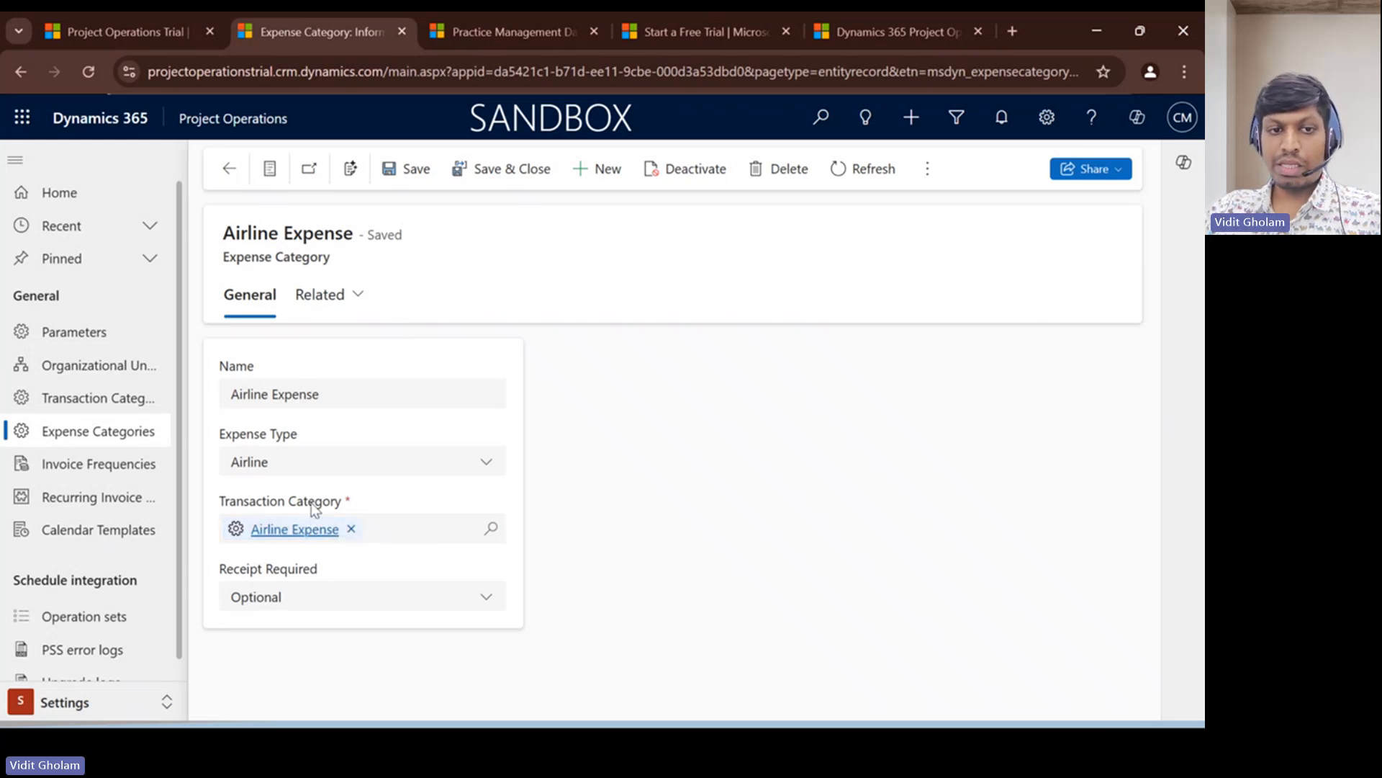
{"action": "left_click", "coordinate": [252, 394]}
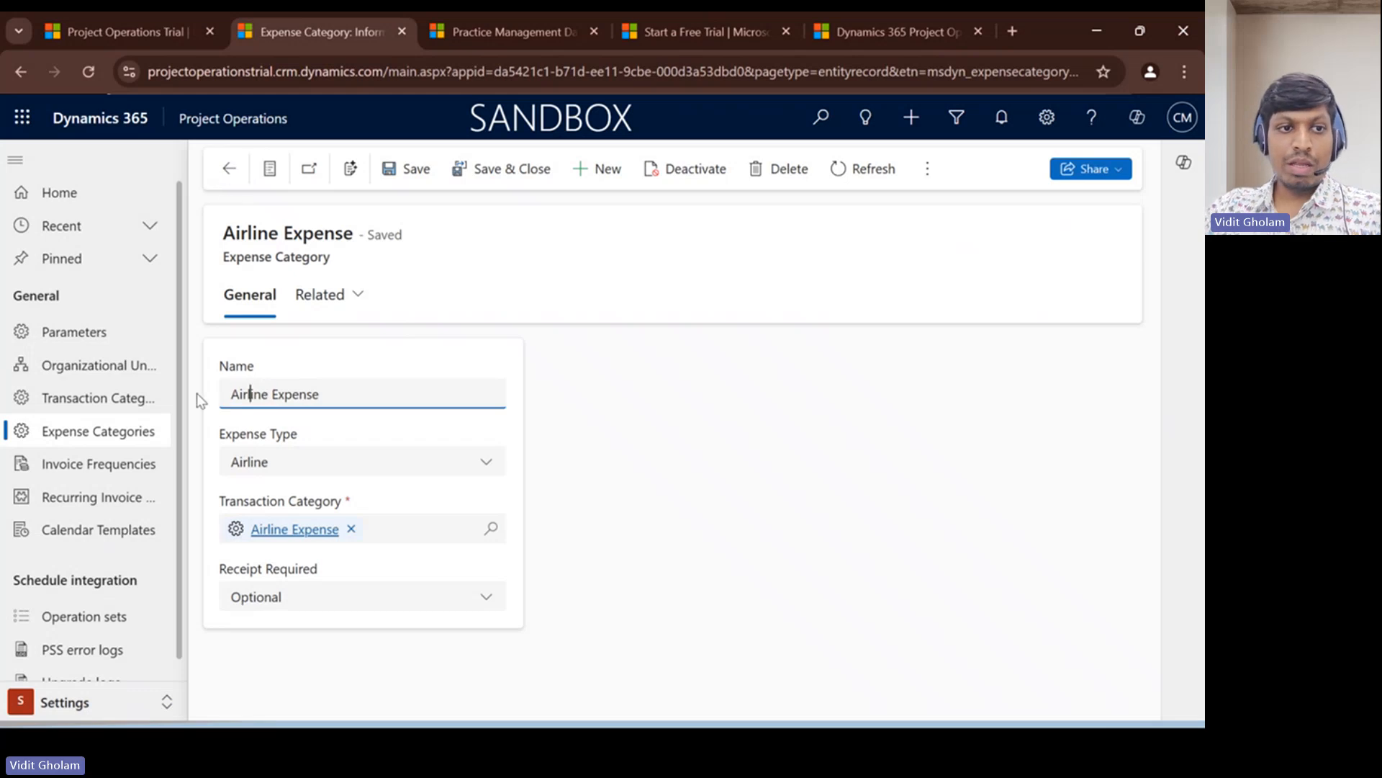
{"action": "left_click", "coordinate": [124, 440]}
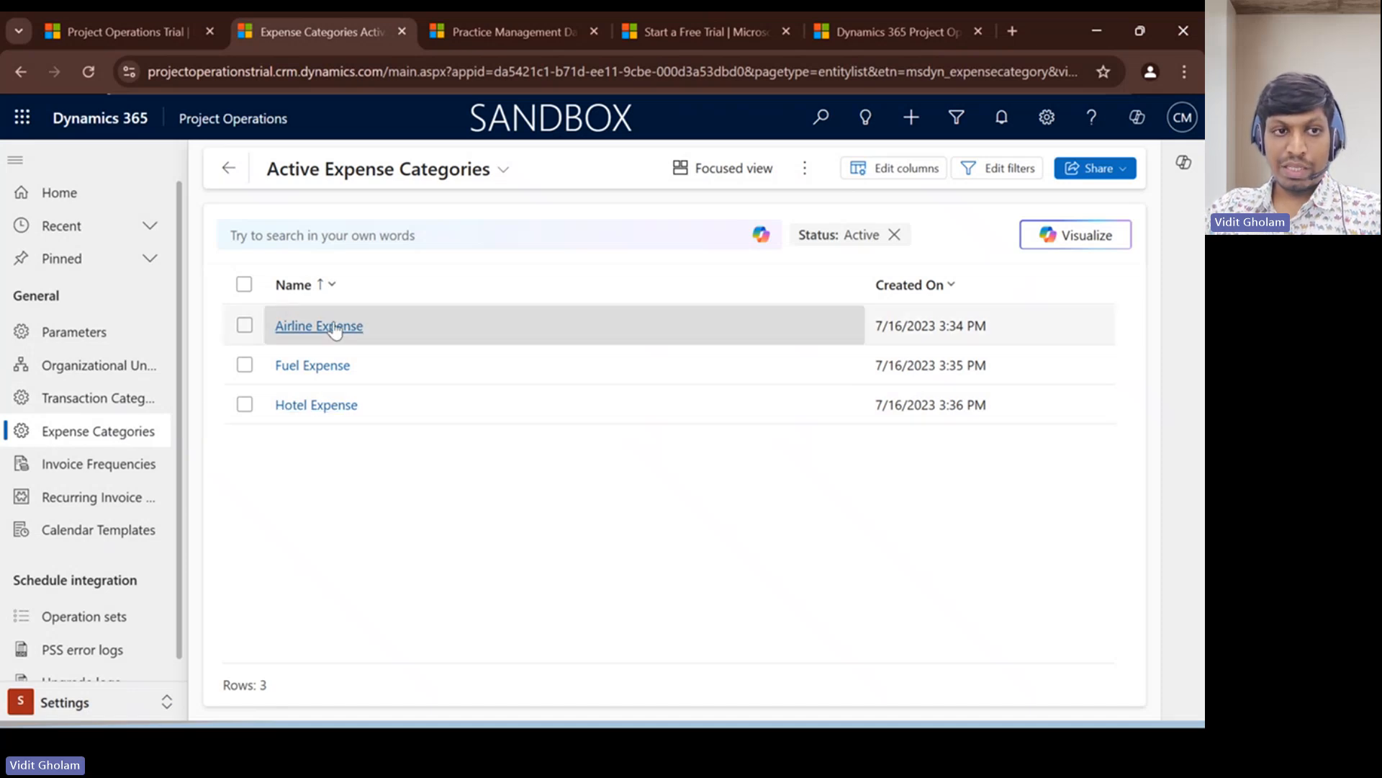
- Examine the category prices of the Services USA (Cost) price list in the Sales area, and return to the price lists
{"action": "left_click", "coordinate": [72, 699]}
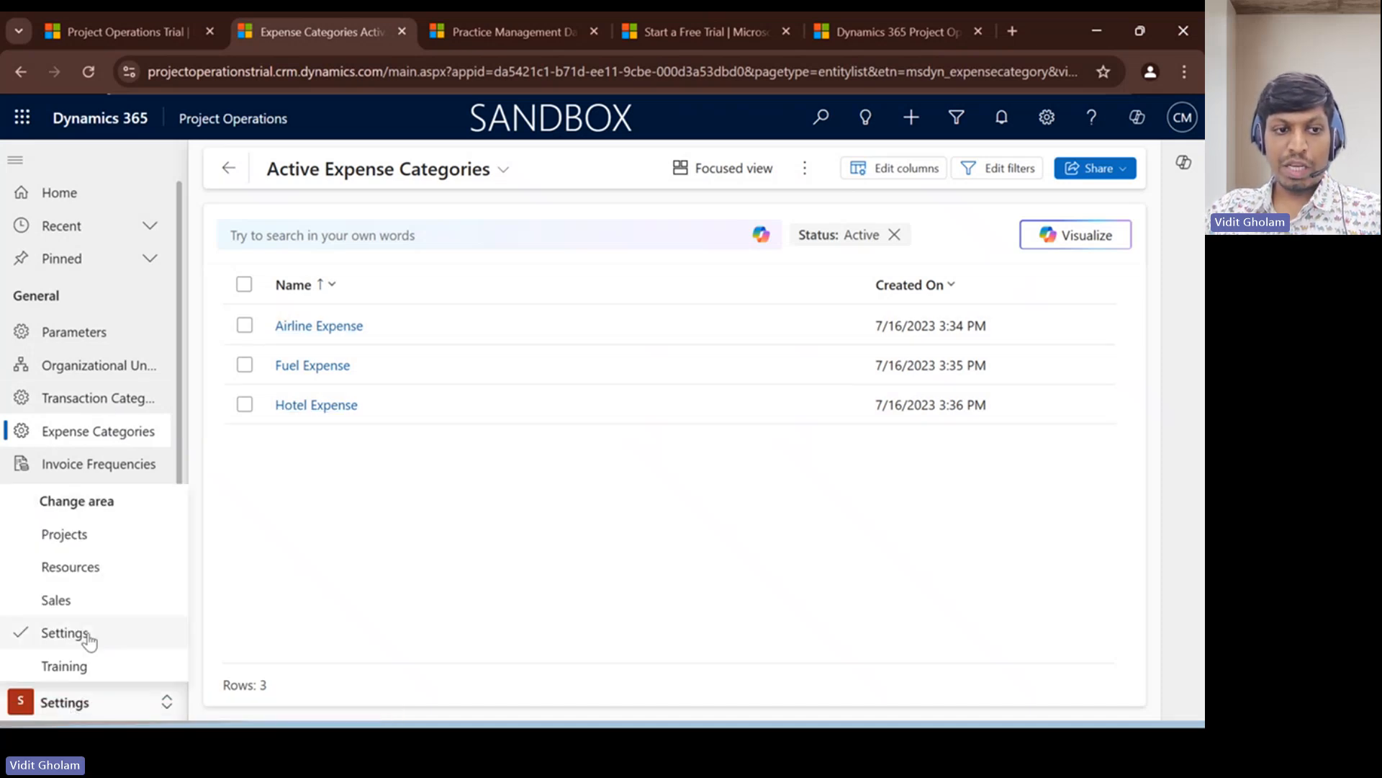
{"action": "left_click", "coordinate": [70, 591]}
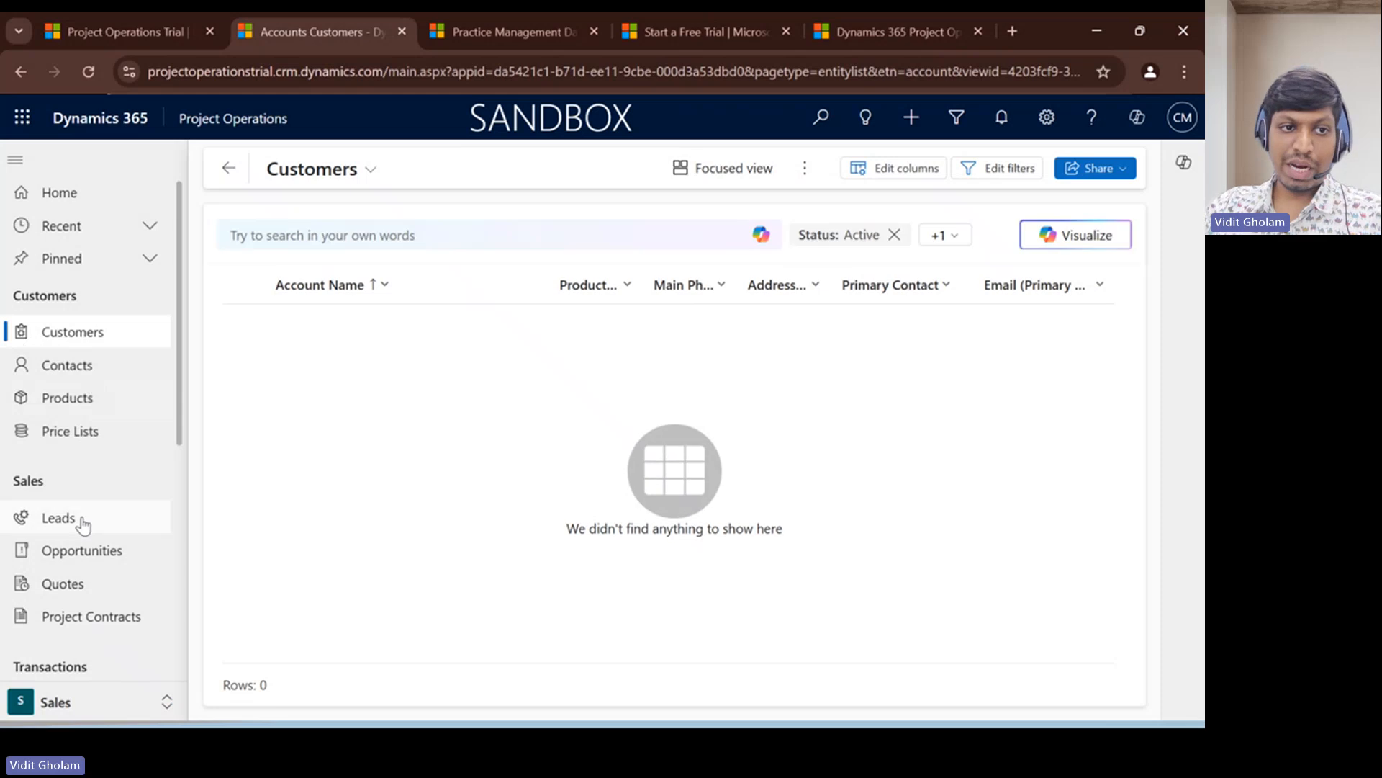
{"action": "left_click", "coordinate": [81, 432]}
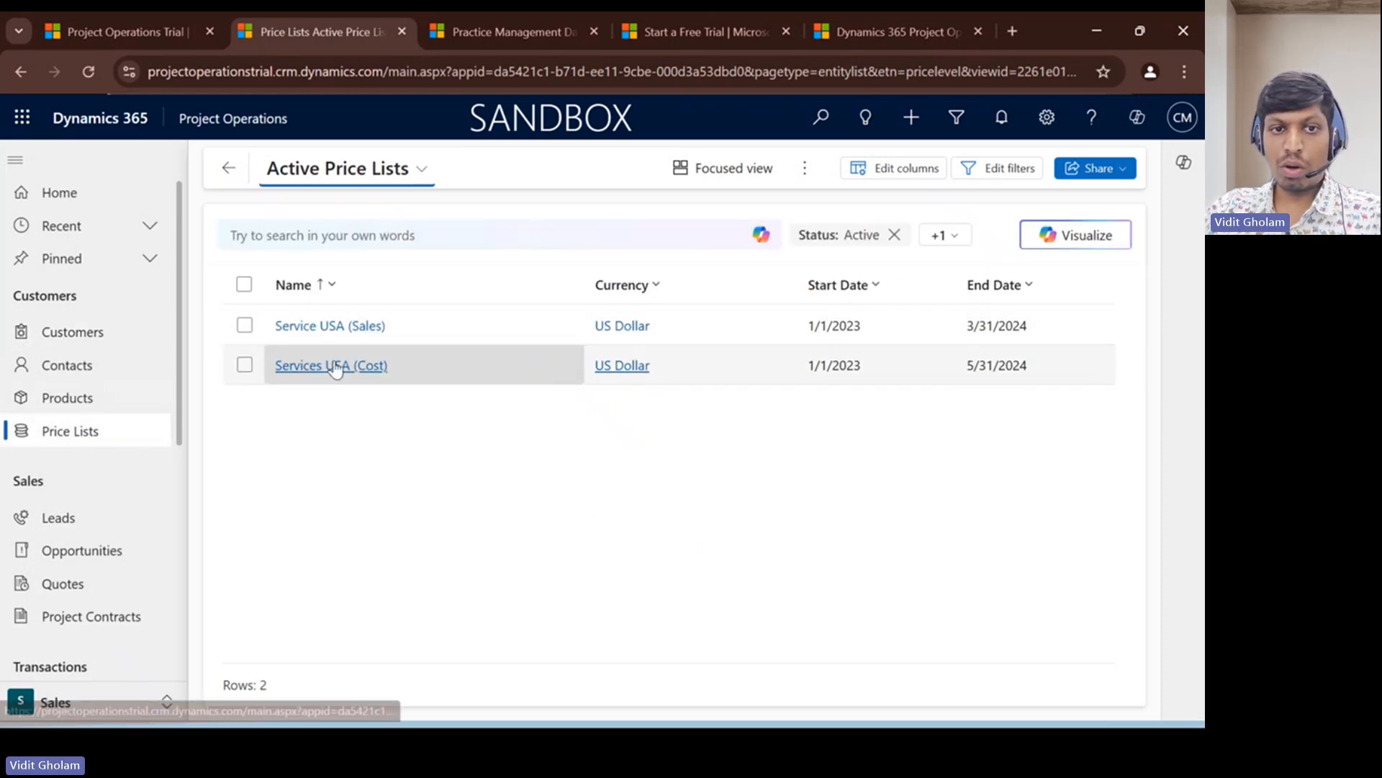
{"action": "left_click", "coordinate": [310, 364]}
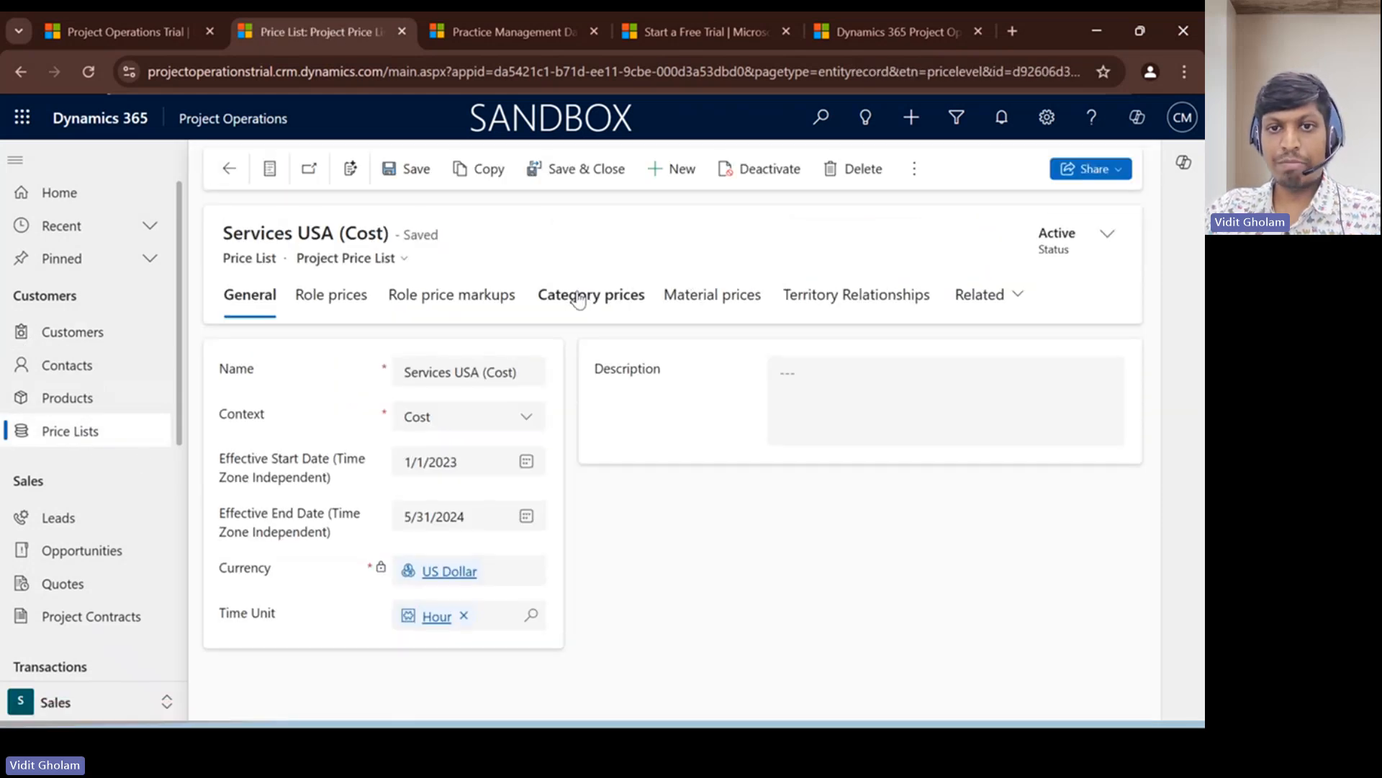
{"action": "left_click", "coordinate": [602, 304]}
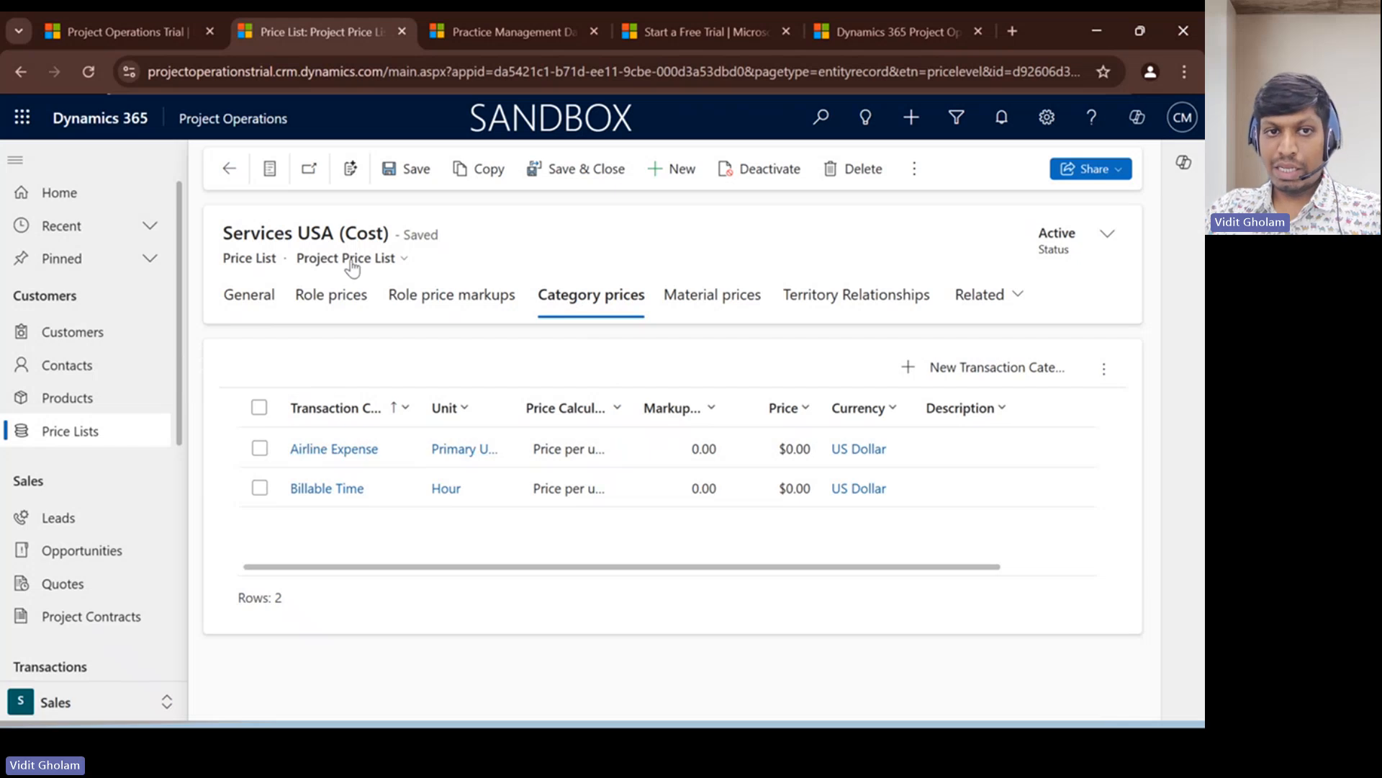
{"action": "left_click", "coordinate": [229, 169]}
- Examine the category prices of the Service USA (Sales) price list, and return to the price lists
{"action": "left_click", "coordinate": [334, 321]}
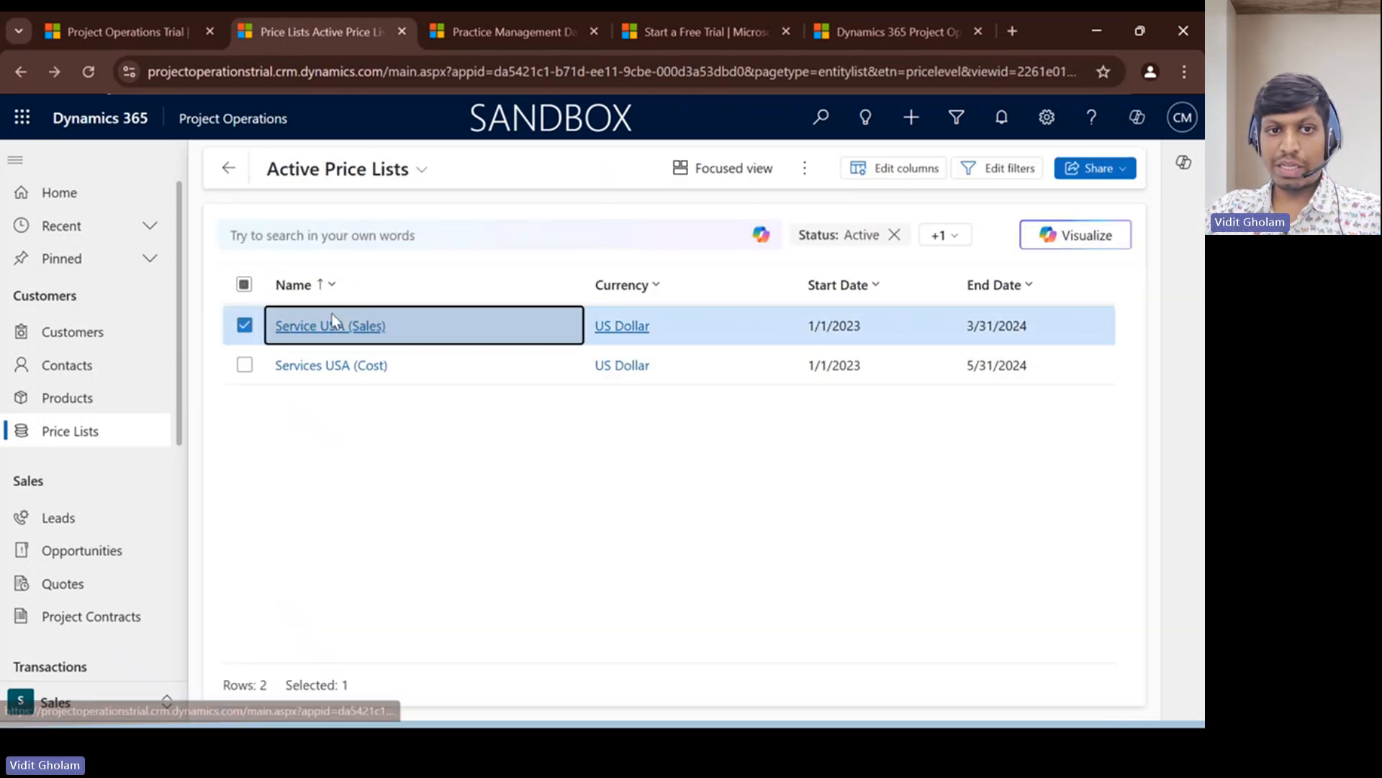
{"action": "left_click", "coordinate": [584, 301]}
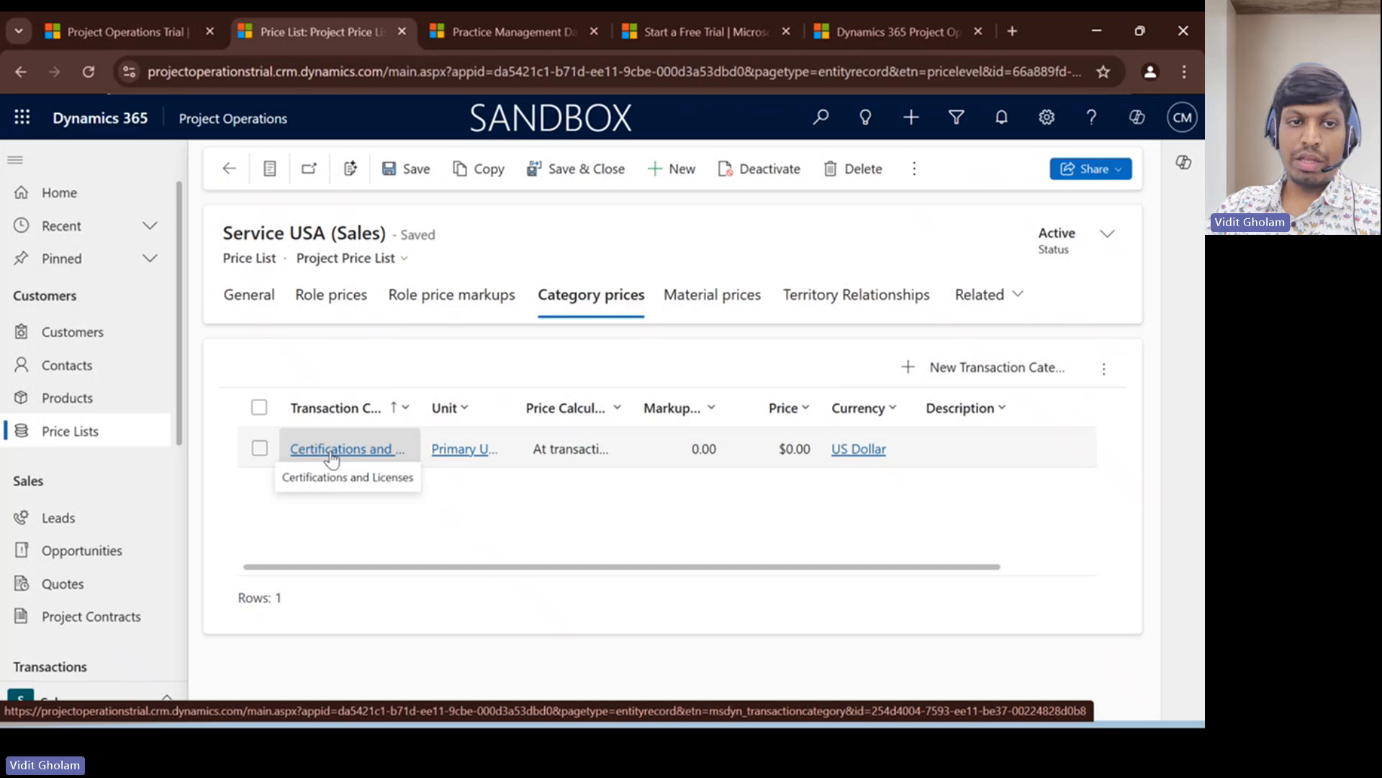
{"action": "left_click", "coordinate": [228, 169]}
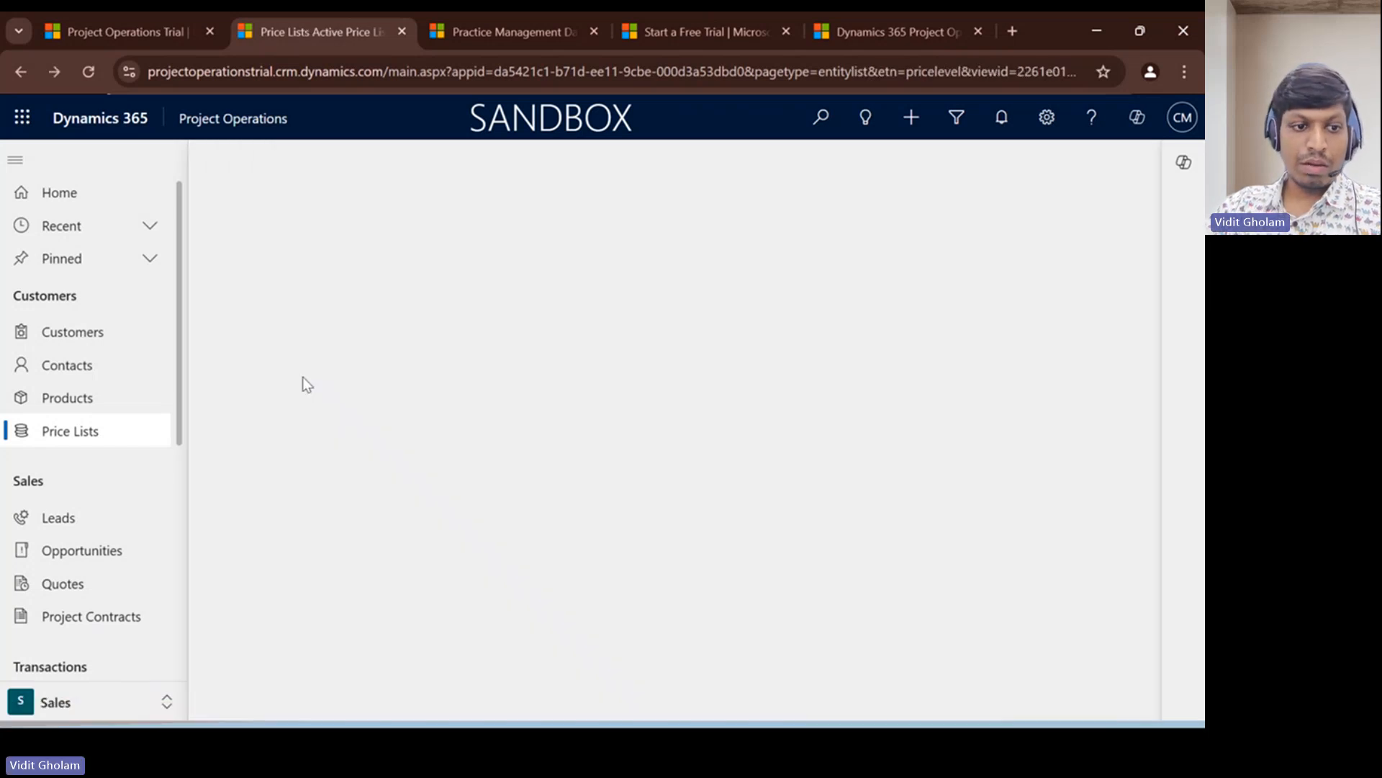
- Review the Monthly invoice frequency's period options in the Settings area, and view the active calendar templates
{"action": "left_click", "coordinate": [105, 704]}
{"action": "left_click", "coordinate": [76, 638]}
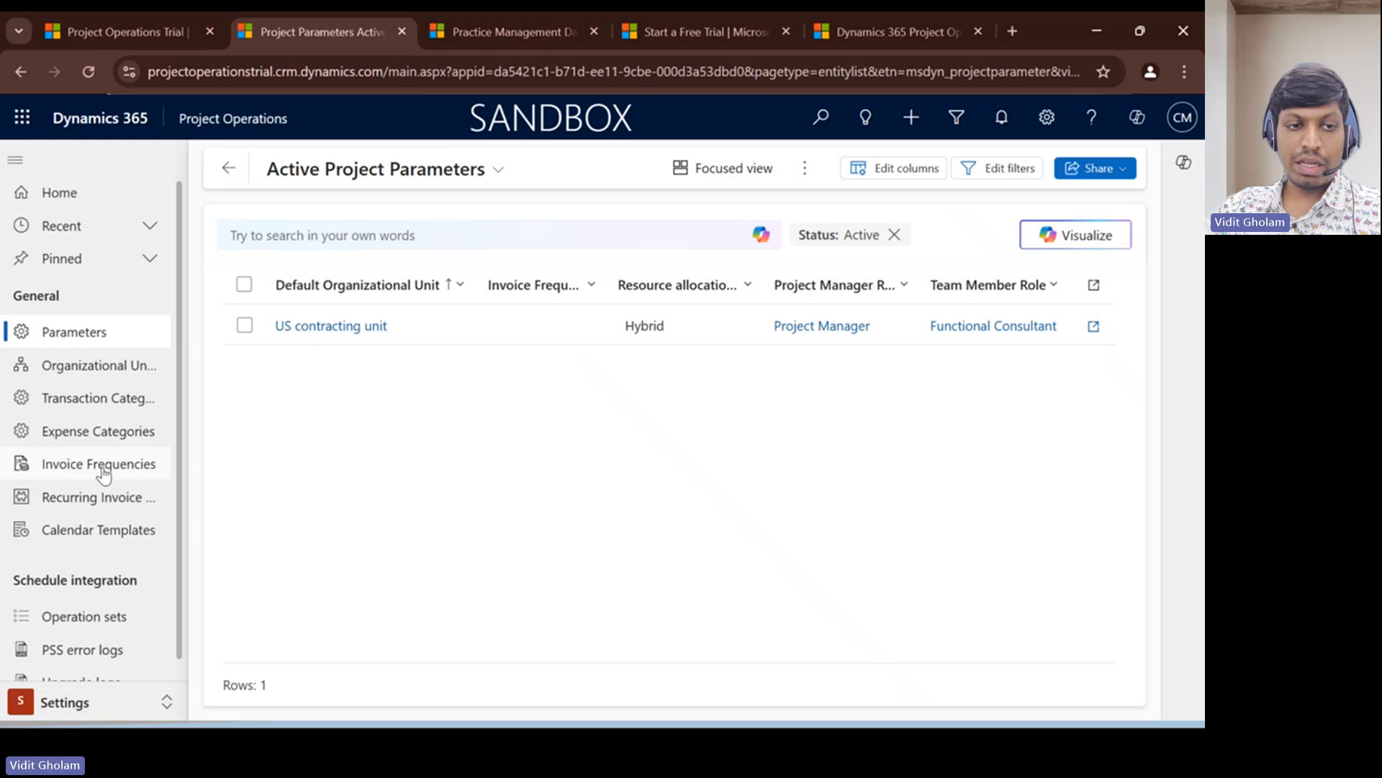
{"action": "left_click", "coordinate": [104, 473]}
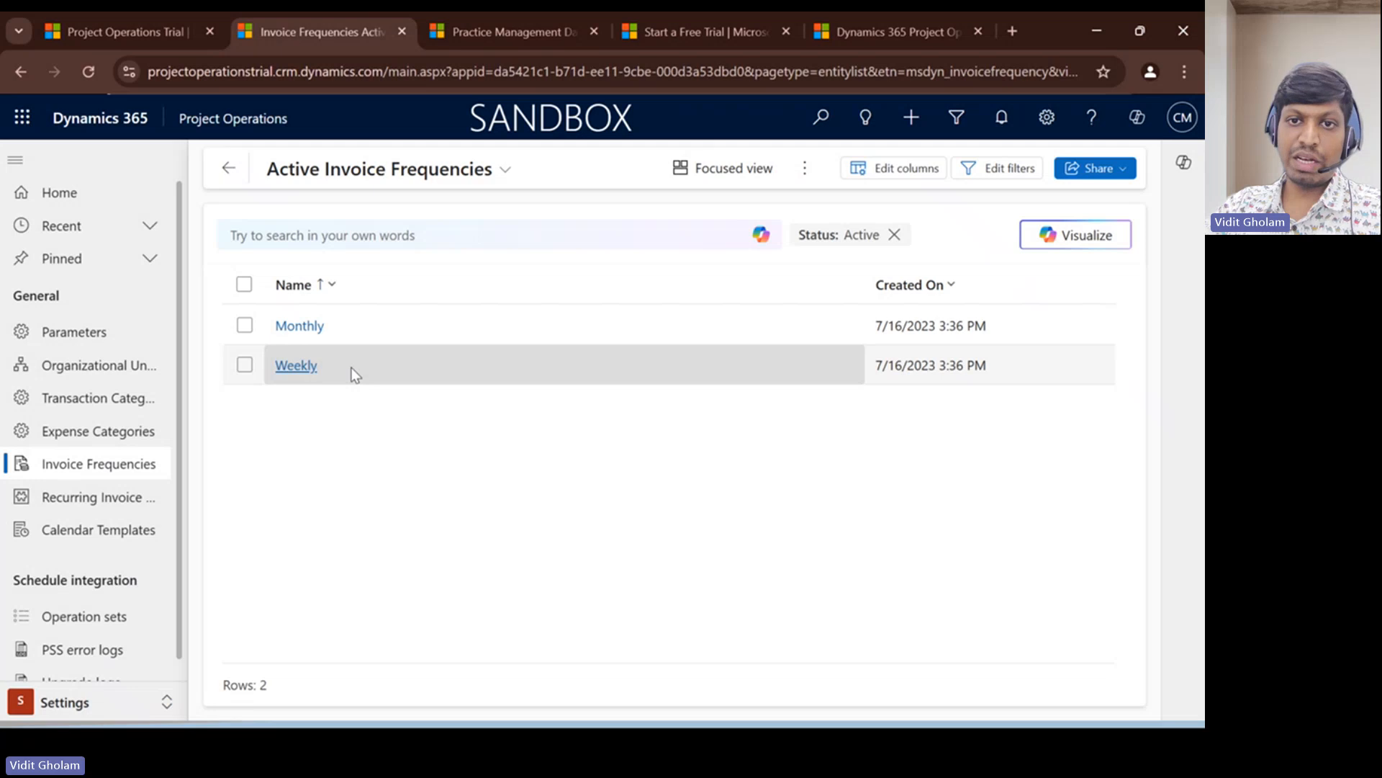
{"action": "double_click", "coordinate": [404, 325]}
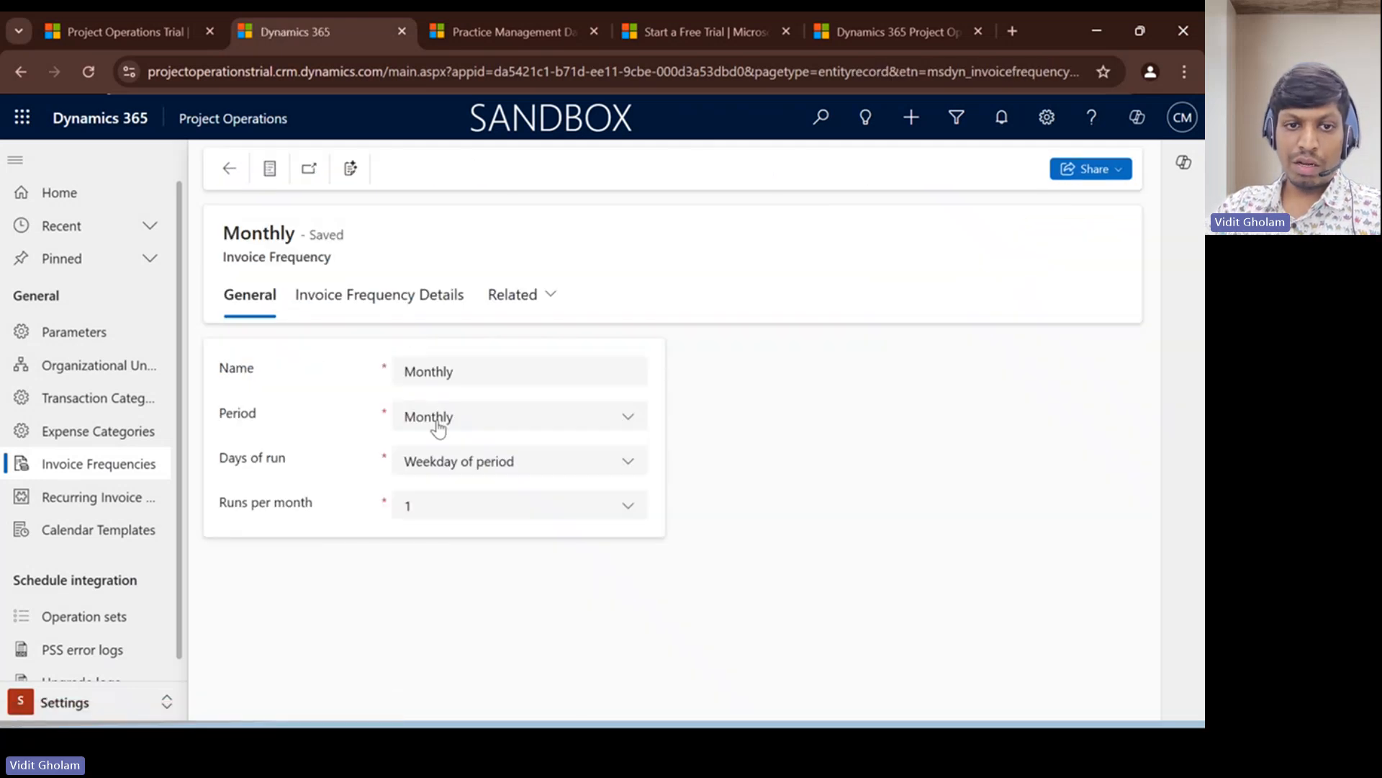
{"action": "left_click", "coordinate": [455, 425]}
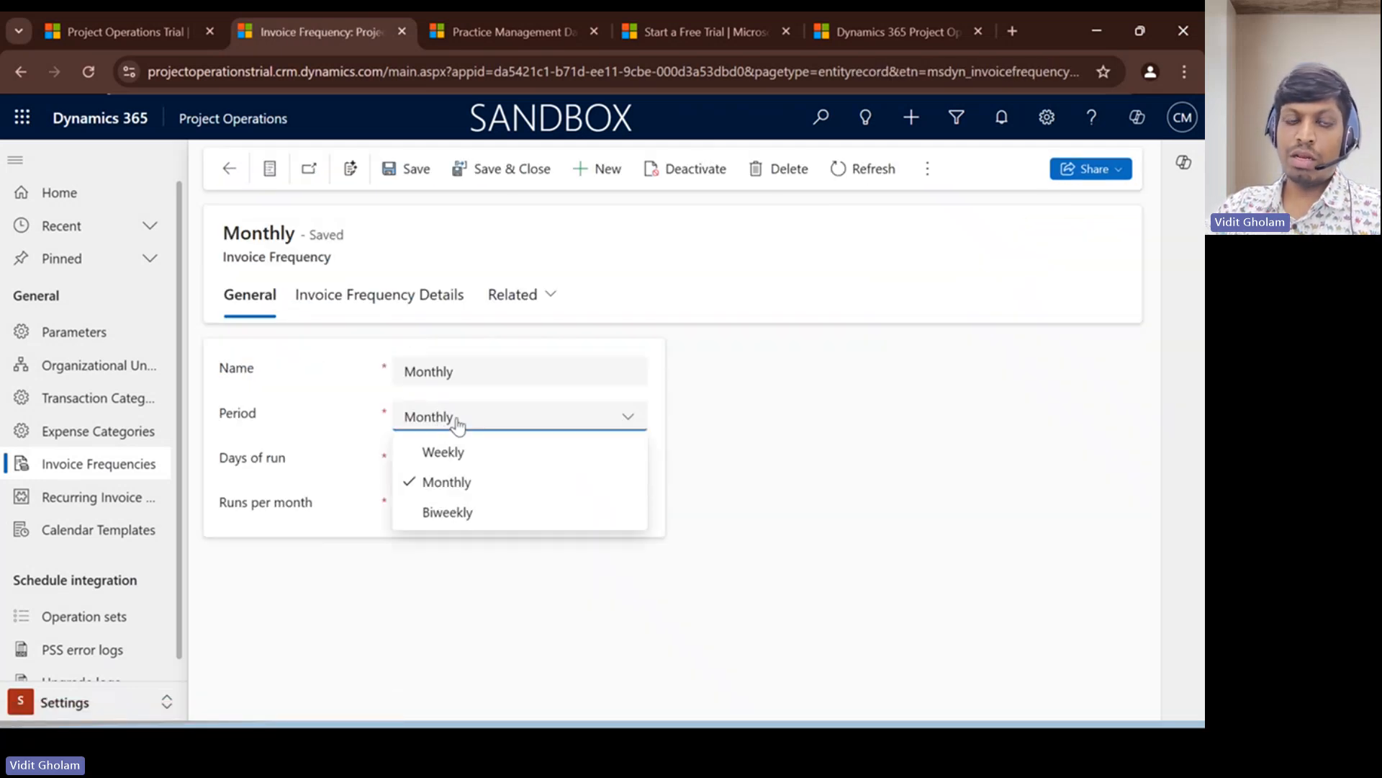
{"action": "left_click", "coordinate": [459, 425]}
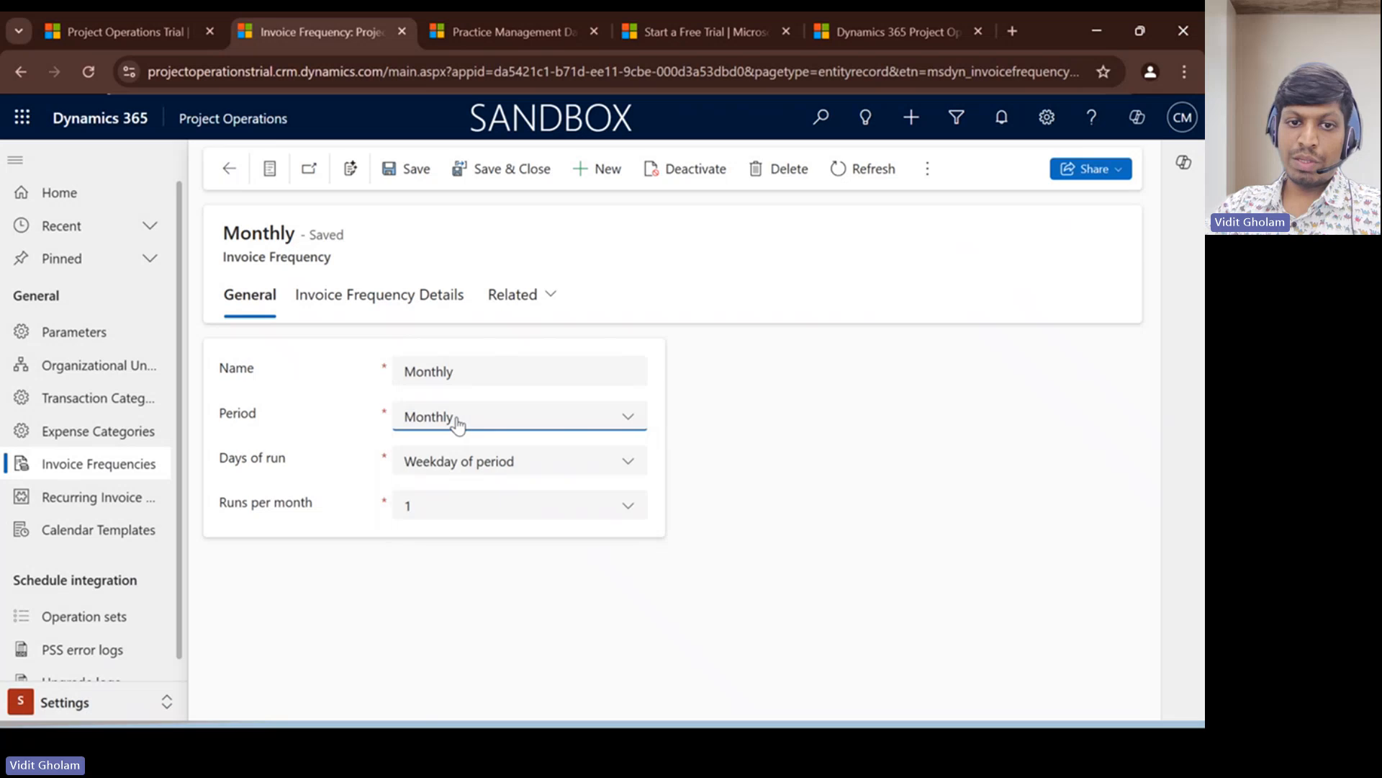
{"action": "left_click", "coordinate": [429, 422]}
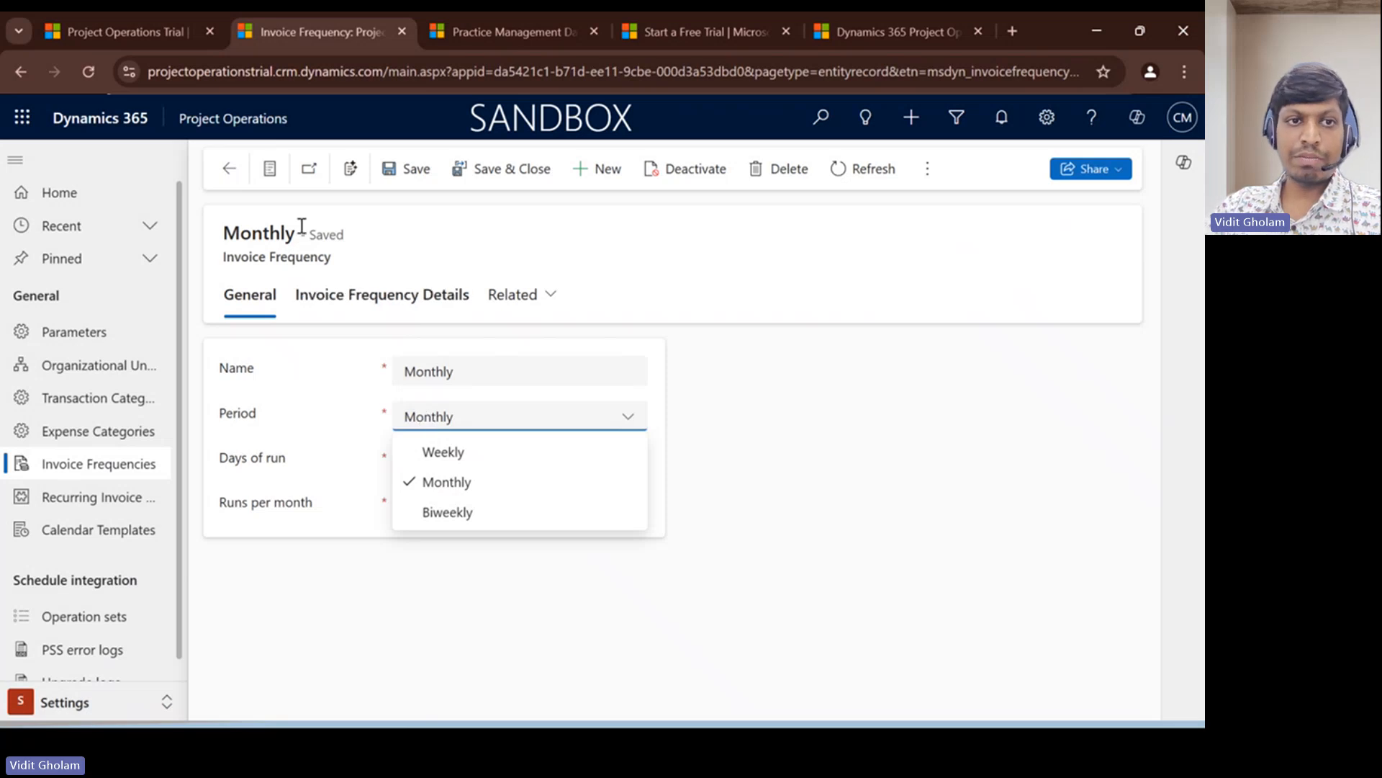
{"action": "left_click", "coordinate": [228, 169]}
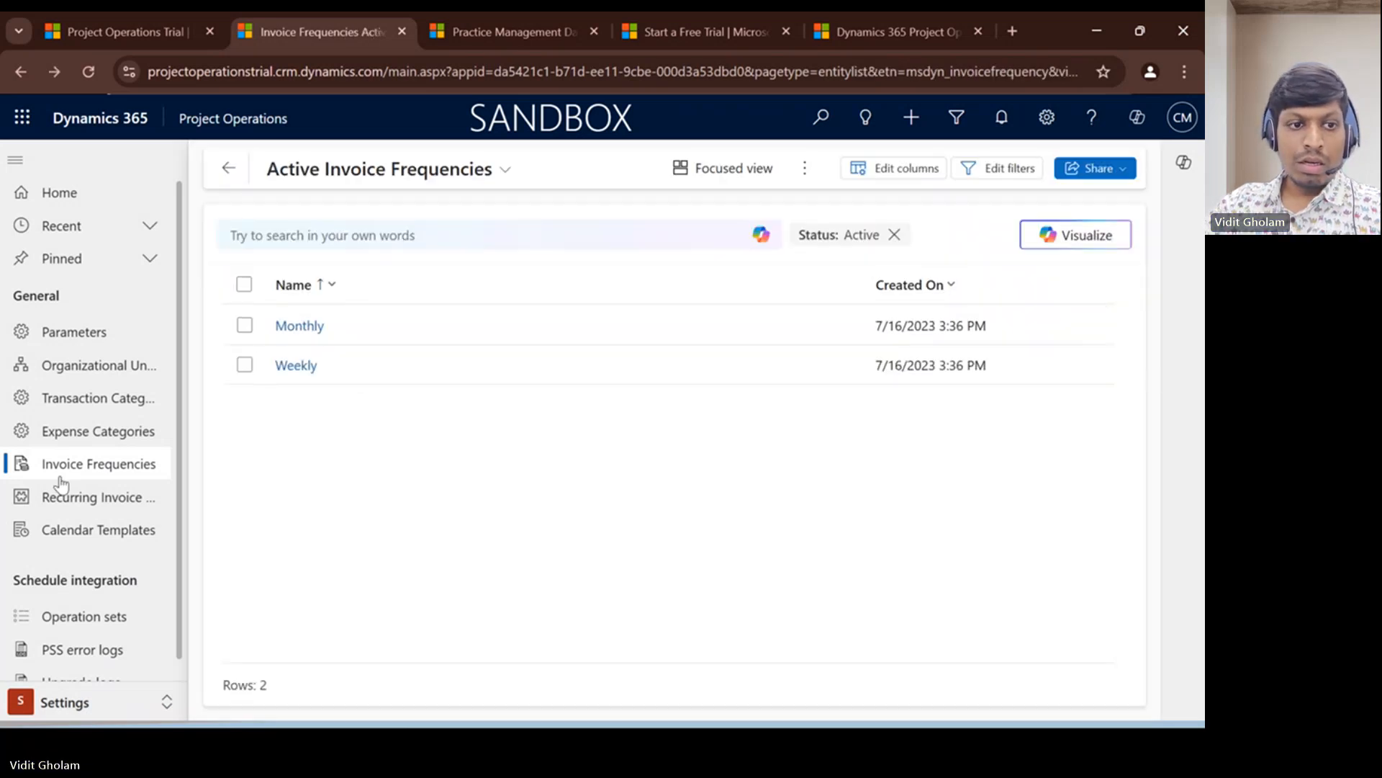
{"action": "left_click", "coordinate": [67, 534]}
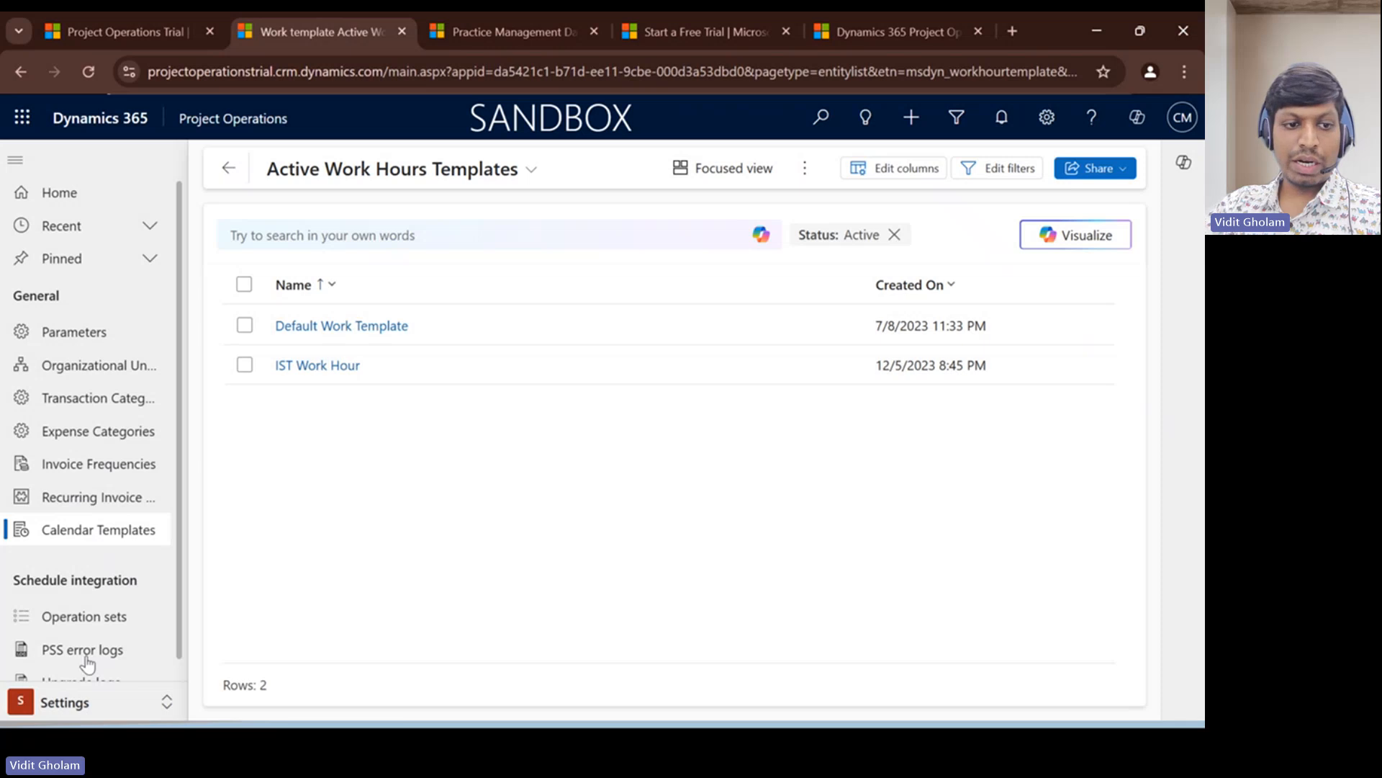
- Open the work hours calendar of the last bookable resource listed in the Resources area
{"action": "left_click", "coordinate": [81, 700]}
{"action": "left_click", "coordinate": [70, 568]}
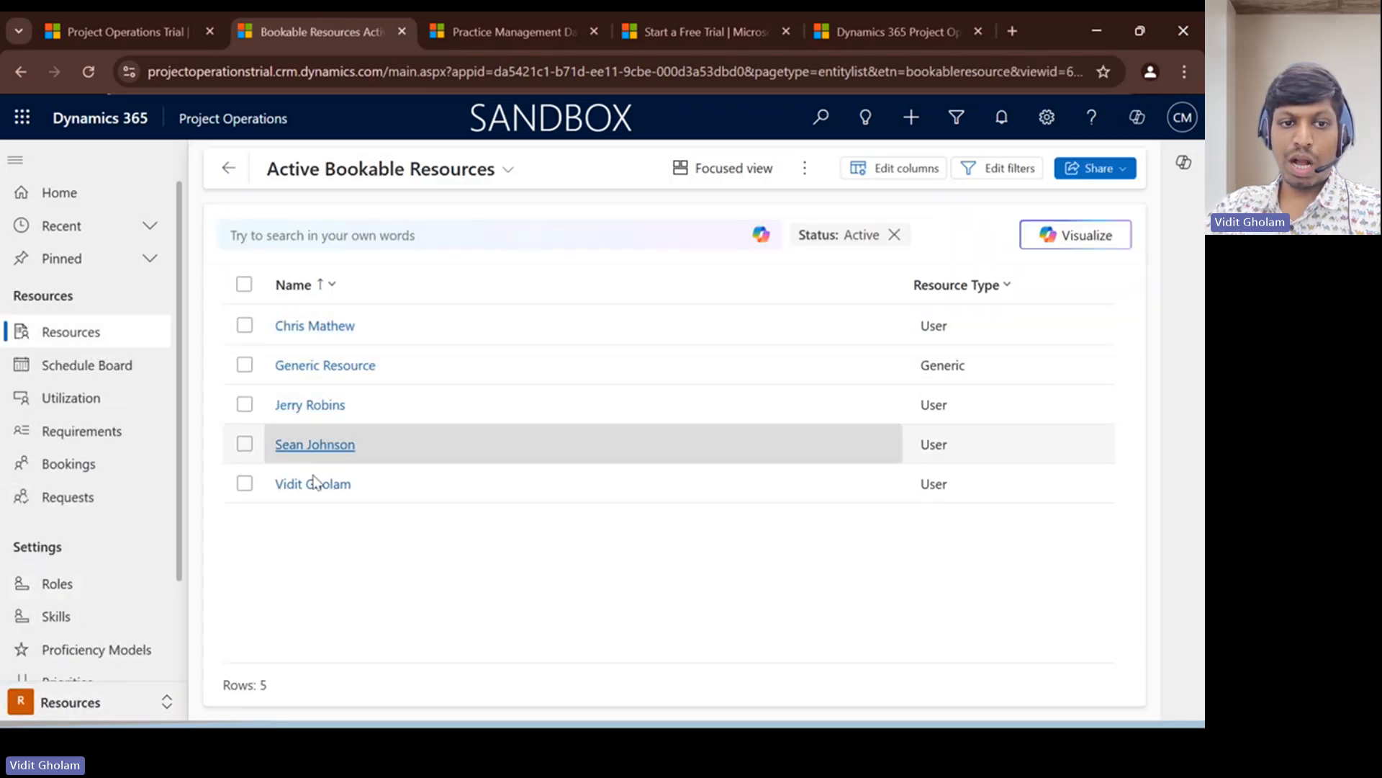
{"action": "double_click", "coordinate": [312, 483]}
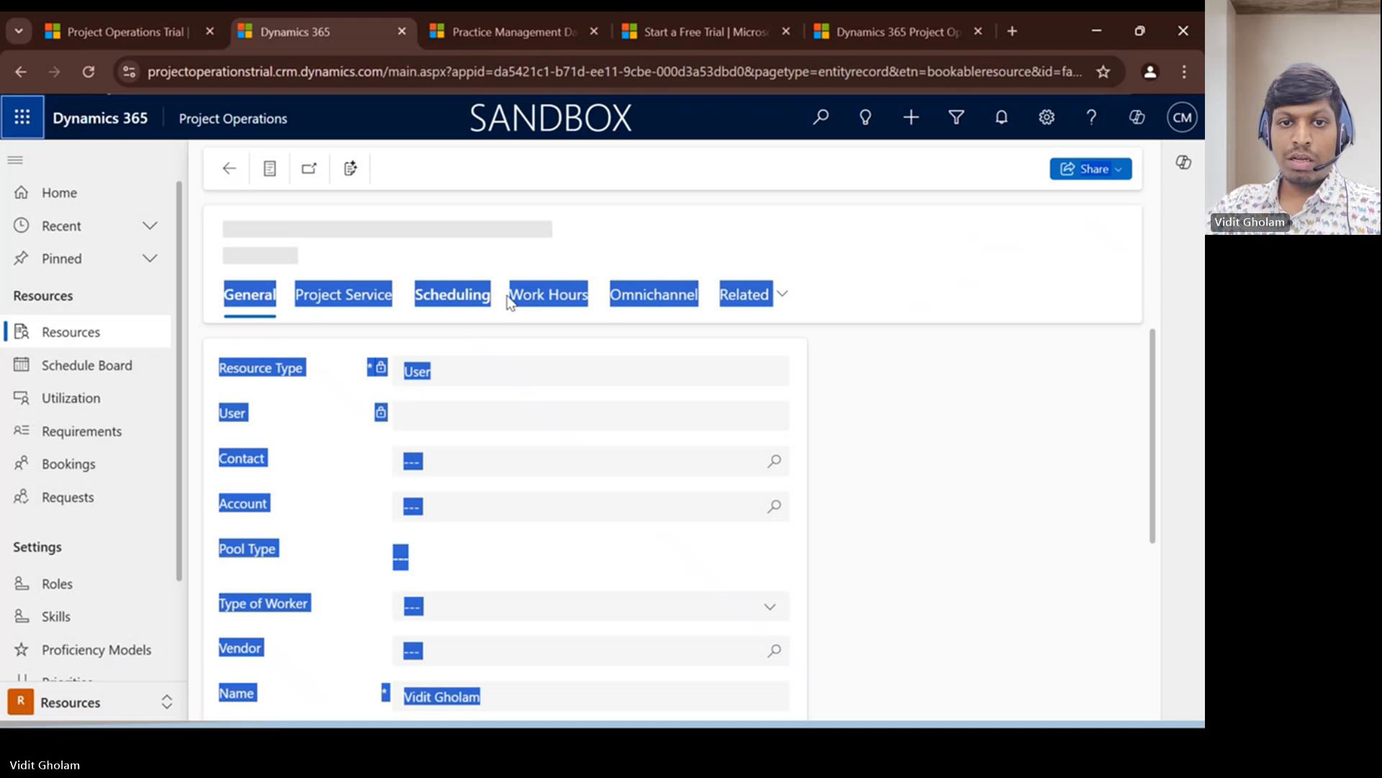
{"action": "left_click", "coordinate": [560, 301]}
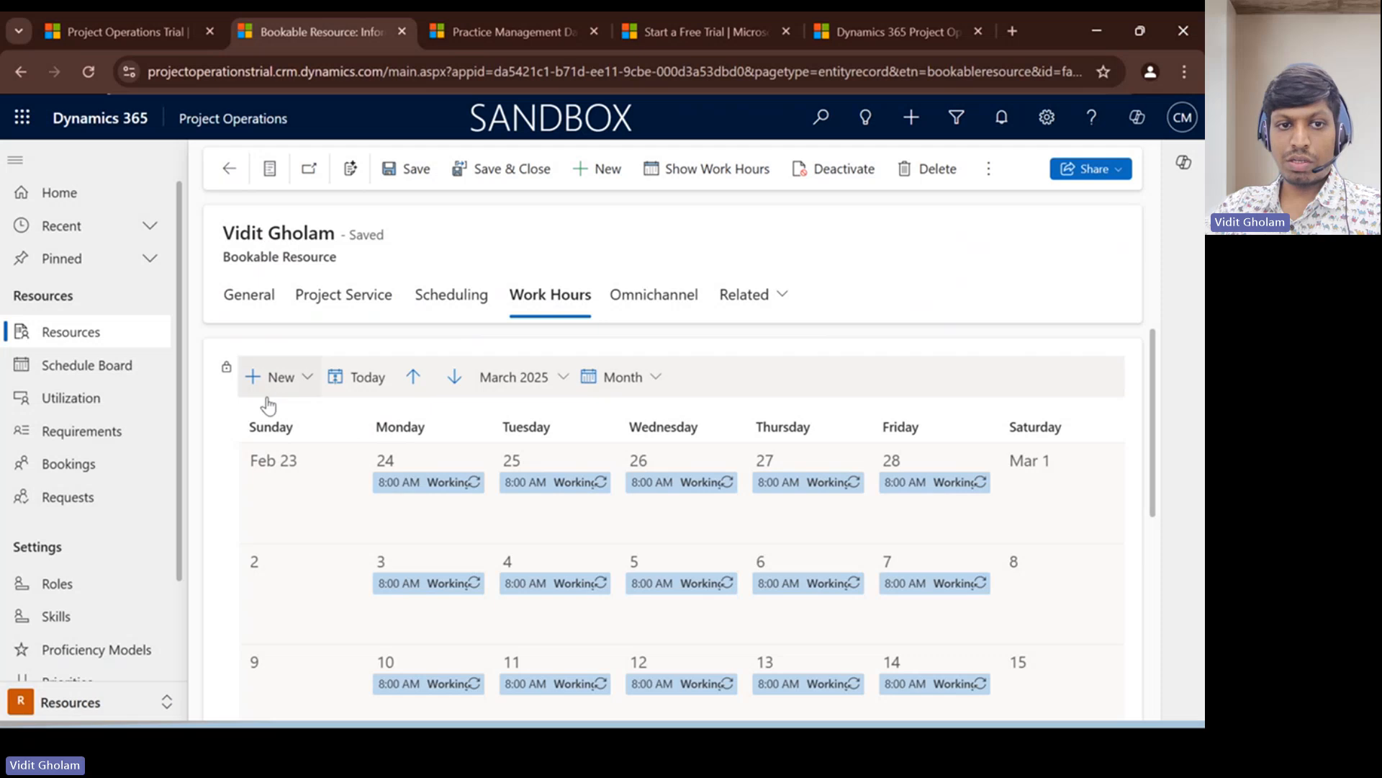
- Start a new working hours entry for the resource with the date 1/1/2025
{"action": "left_click", "coordinate": [278, 376]}
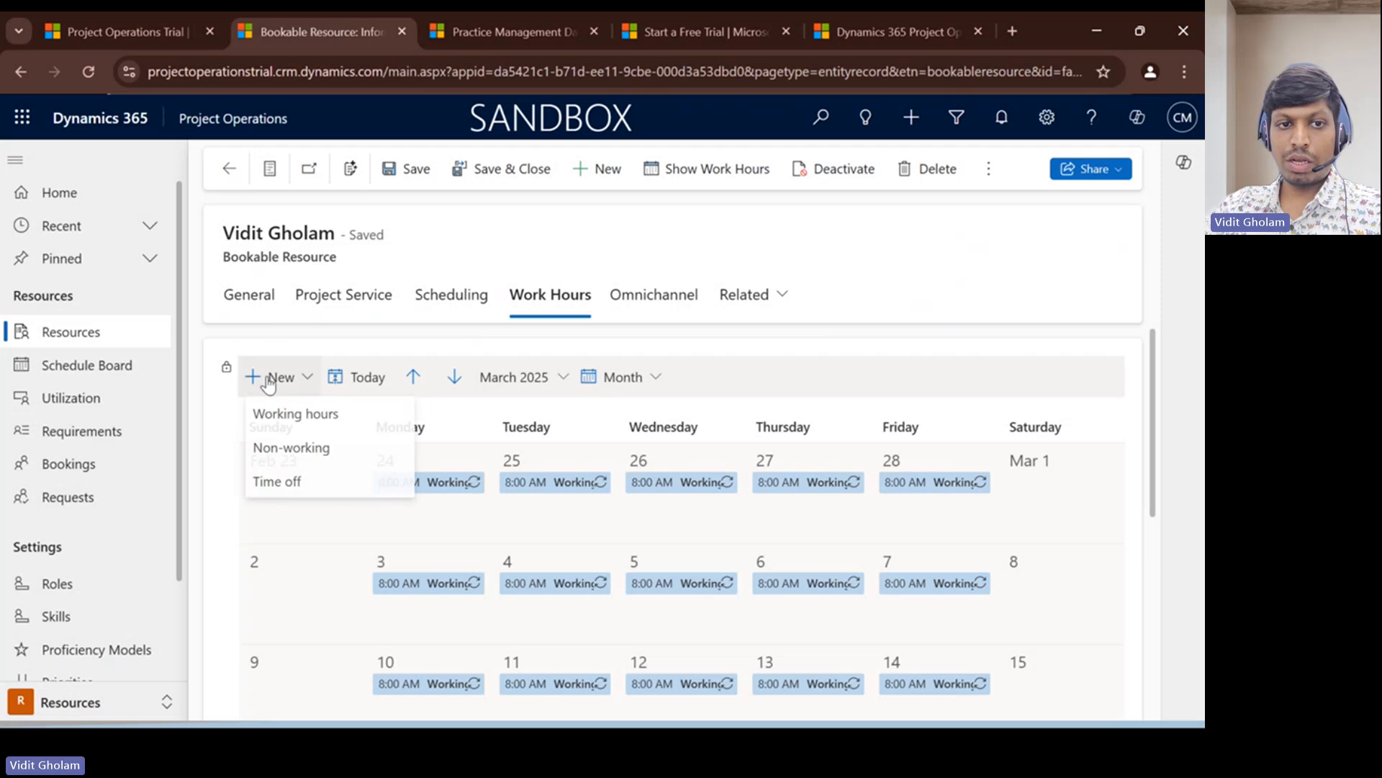
{"action": "left_click", "coordinate": [294, 417]}
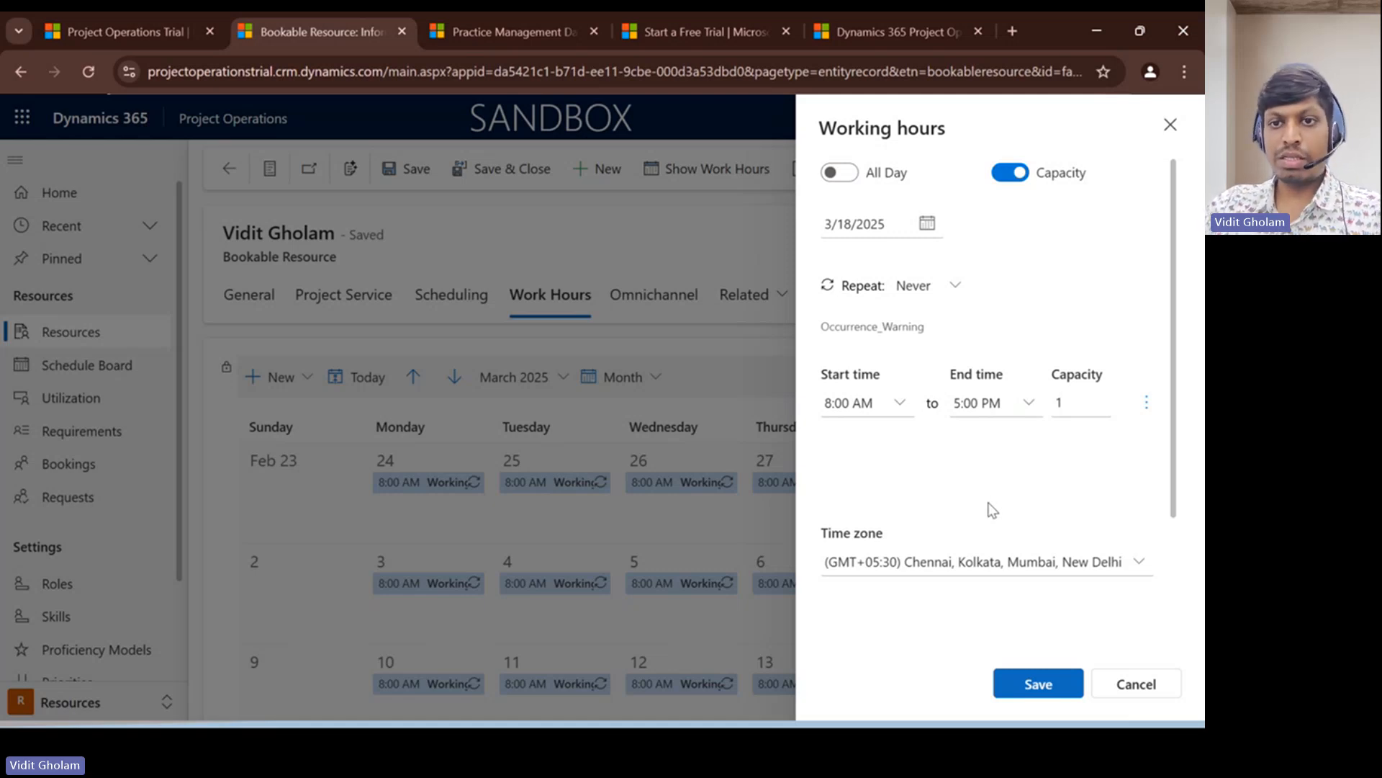
{"action": "left_click", "coordinate": [928, 225]}
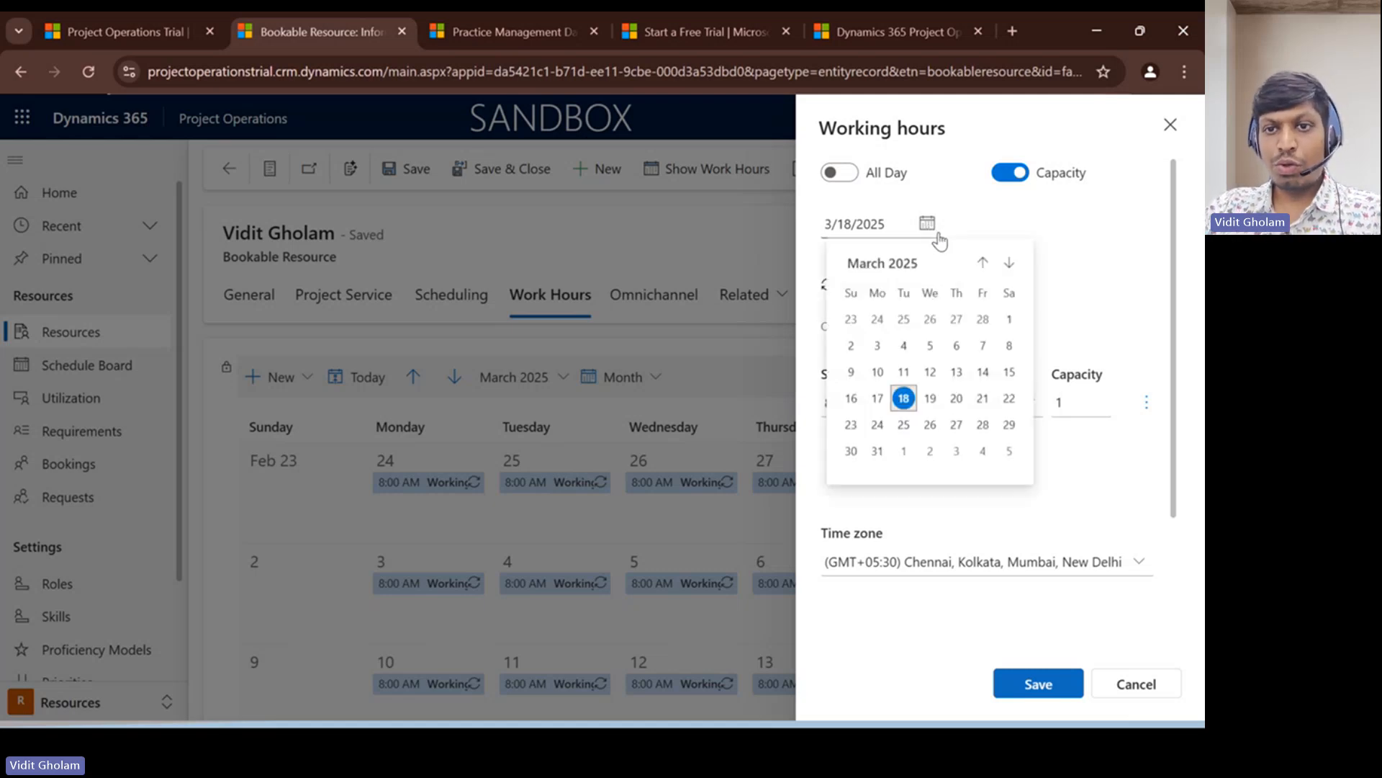
{"action": "left_click", "coordinate": [981, 265]}
{"action": "left_click", "coordinate": [980, 265]}
{"action": "left_click", "coordinate": [982, 263]}
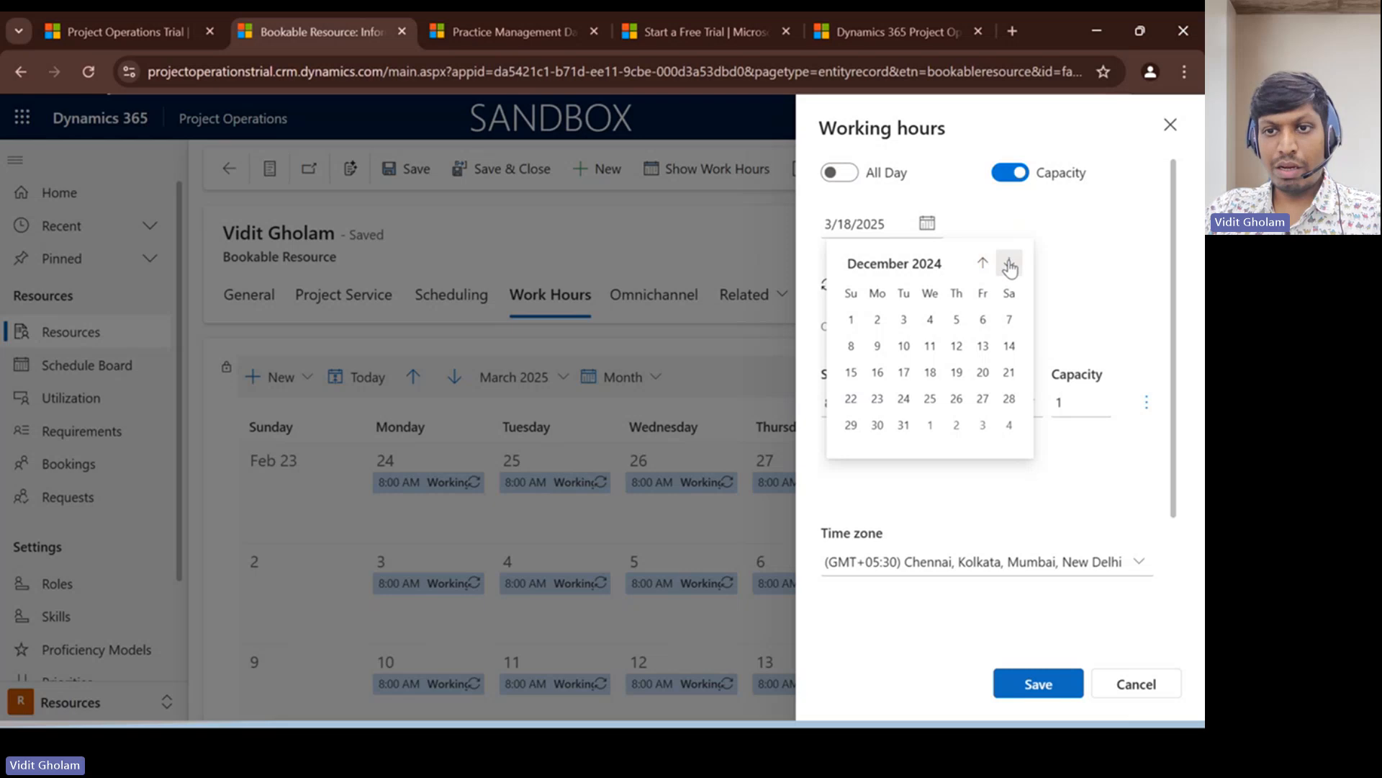
{"action": "left_click", "coordinate": [1009, 264]}
{"action": "left_click", "coordinate": [930, 321]}
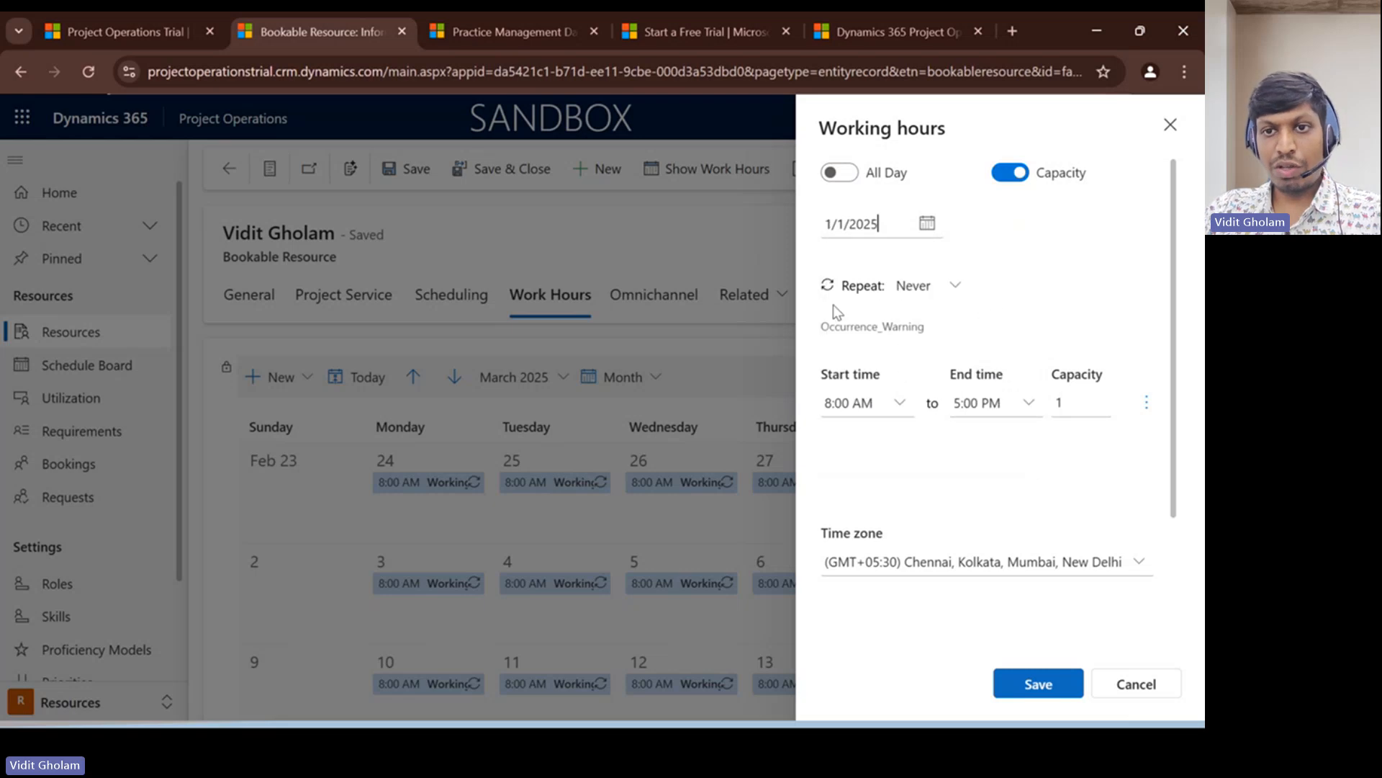
- Set the working hours entry to repeat every week on Monday, Tuesday, Wednesday, Thursday and Friday
{"action": "left_click", "coordinate": [930, 293]}
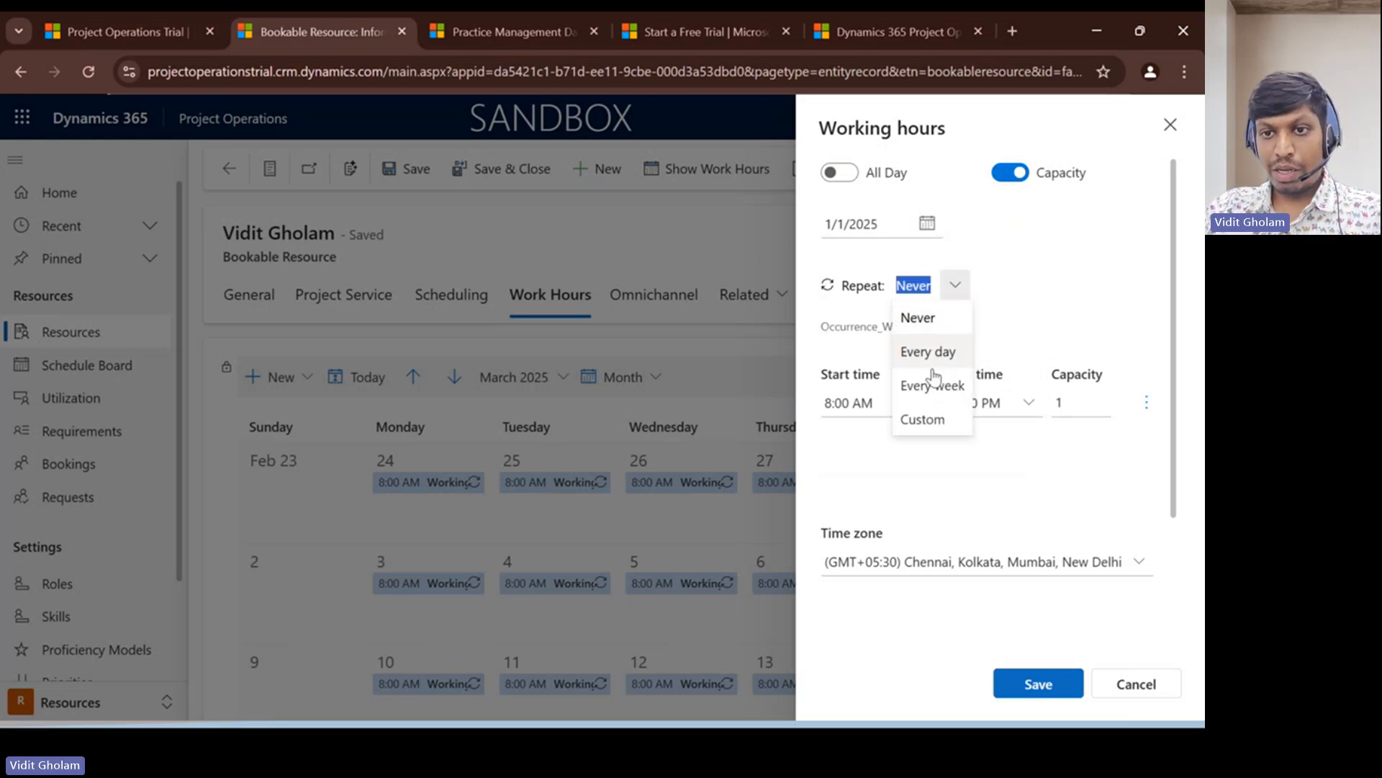
{"action": "left_click", "coordinate": [932, 380]}
{"action": "left_click", "coordinate": [882, 326]}
{"action": "left_click", "coordinate": [926, 326]}
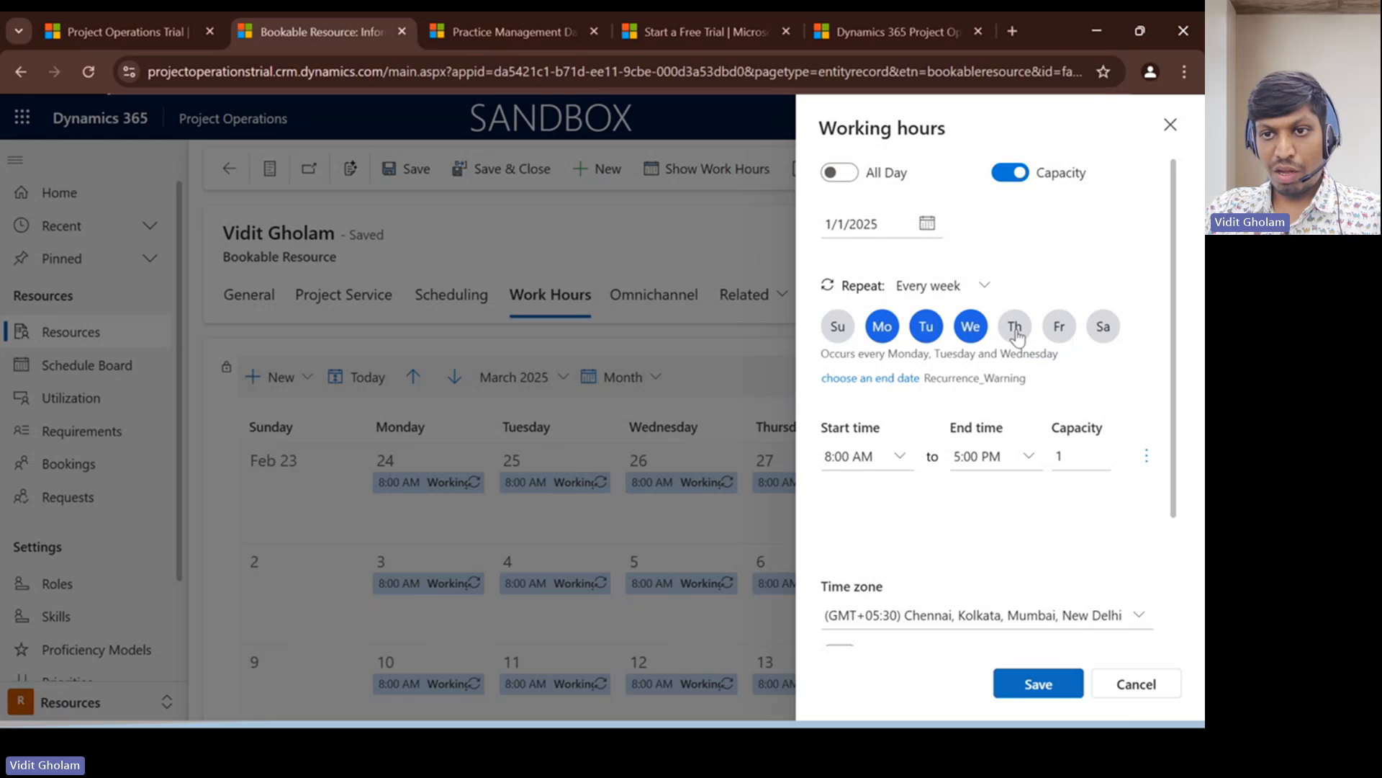
{"action": "left_click", "coordinate": [1015, 328]}
{"action": "left_click", "coordinate": [1060, 327]}
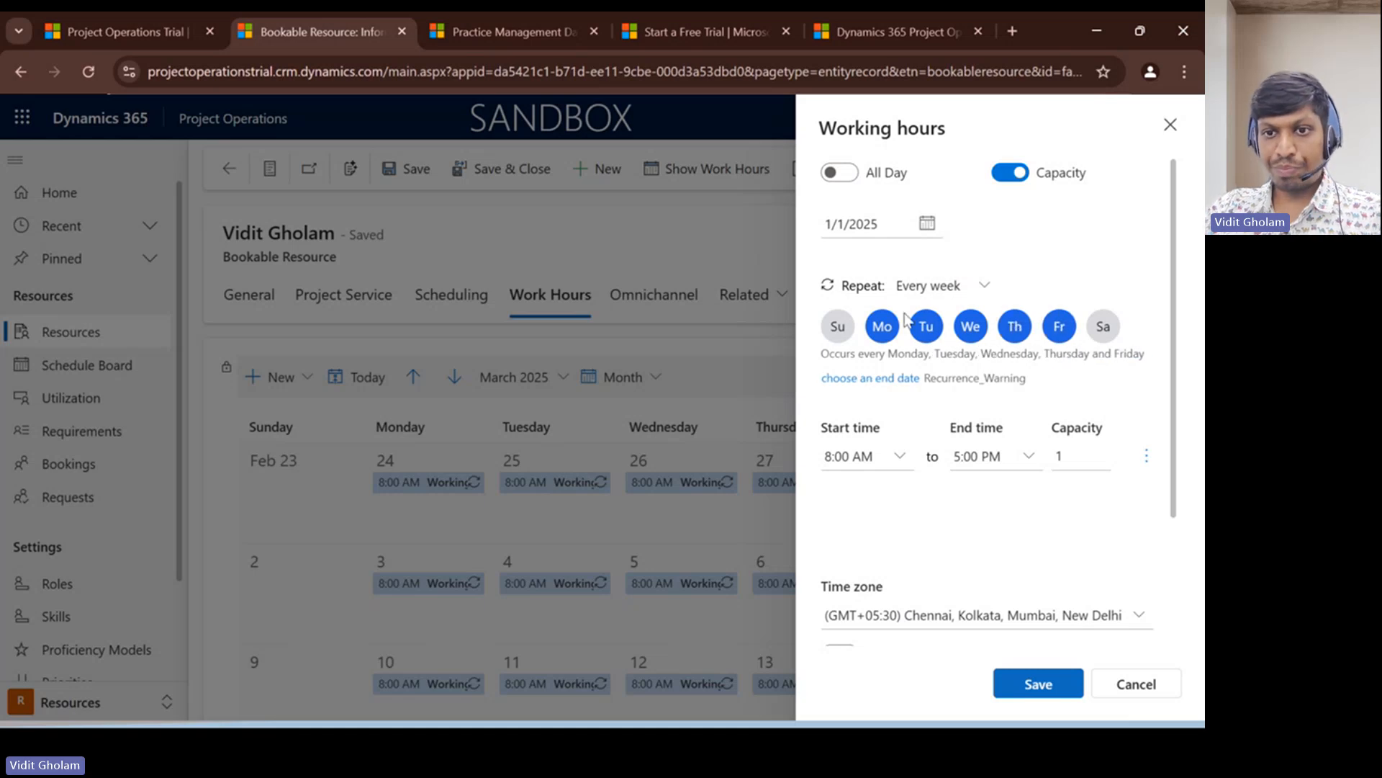
- Check the time zone setting of the working hours entry, and discard the entry
{"action": "scroll", "coordinate": [986, 432], "scroll_direction": "down", "scroll_amount": 3}
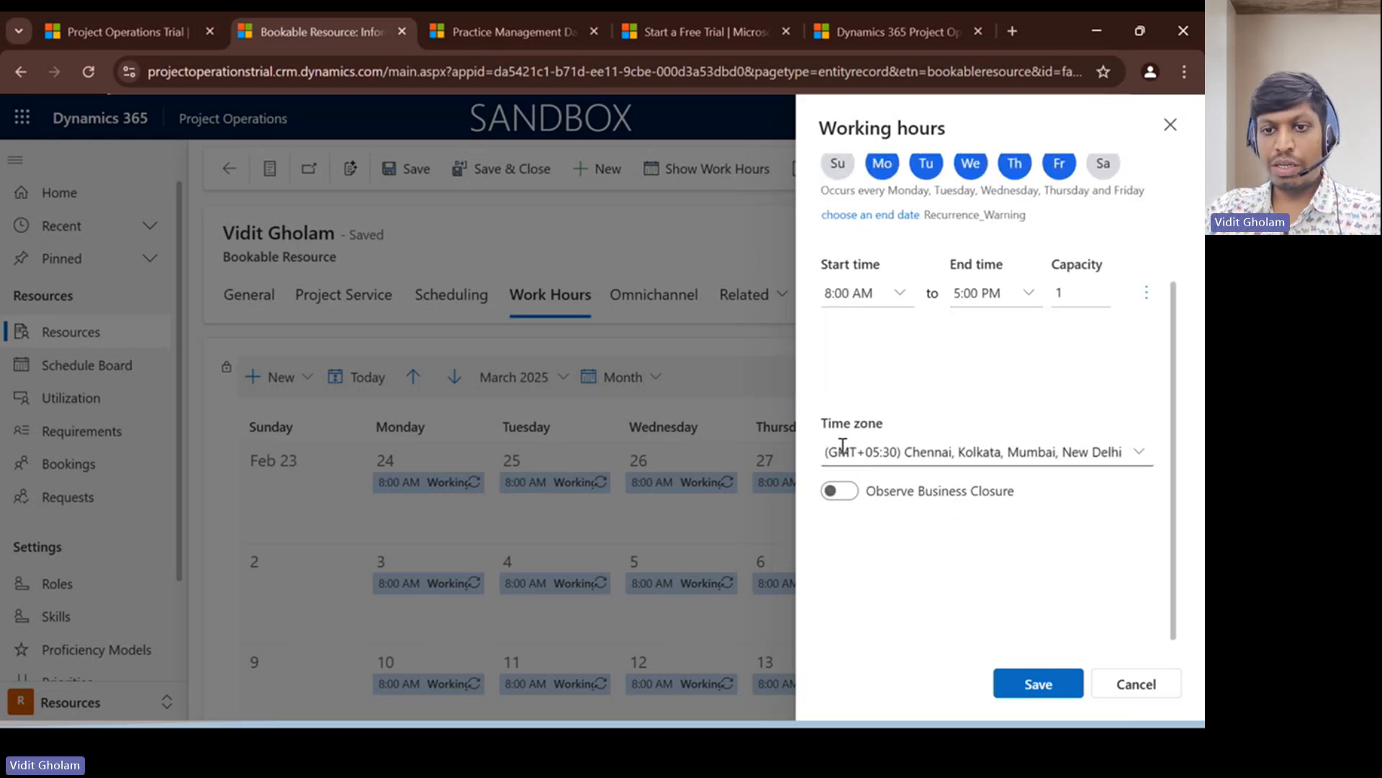
{"action": "scroll", "coordinate": [942, 374], "scroll_direction": "up", "scroll_amount": 3}
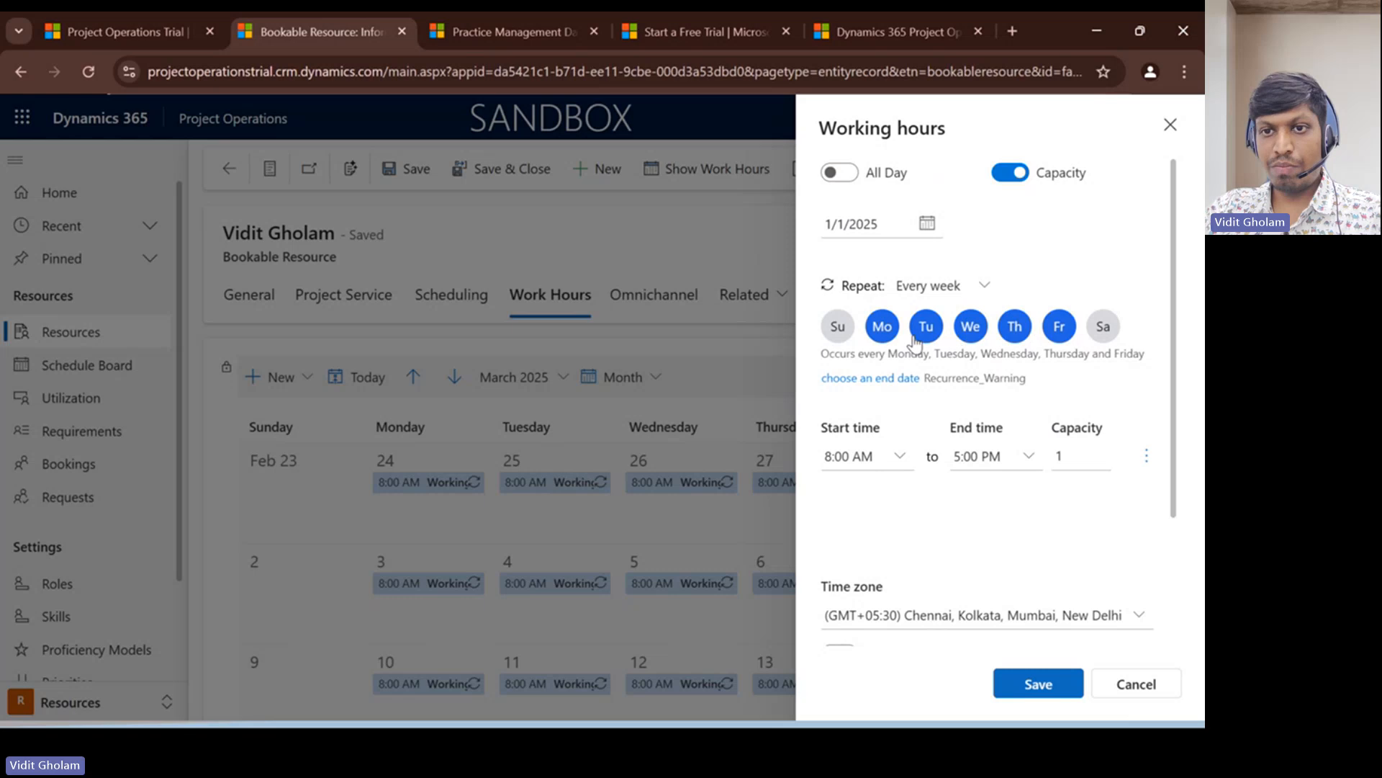
{"action": "scroll", "coordinate": [986, 374], "scroll_direction": "down", "scroll_amount": 3}
{"action": "left_click", "coordinate": [930, 455]}
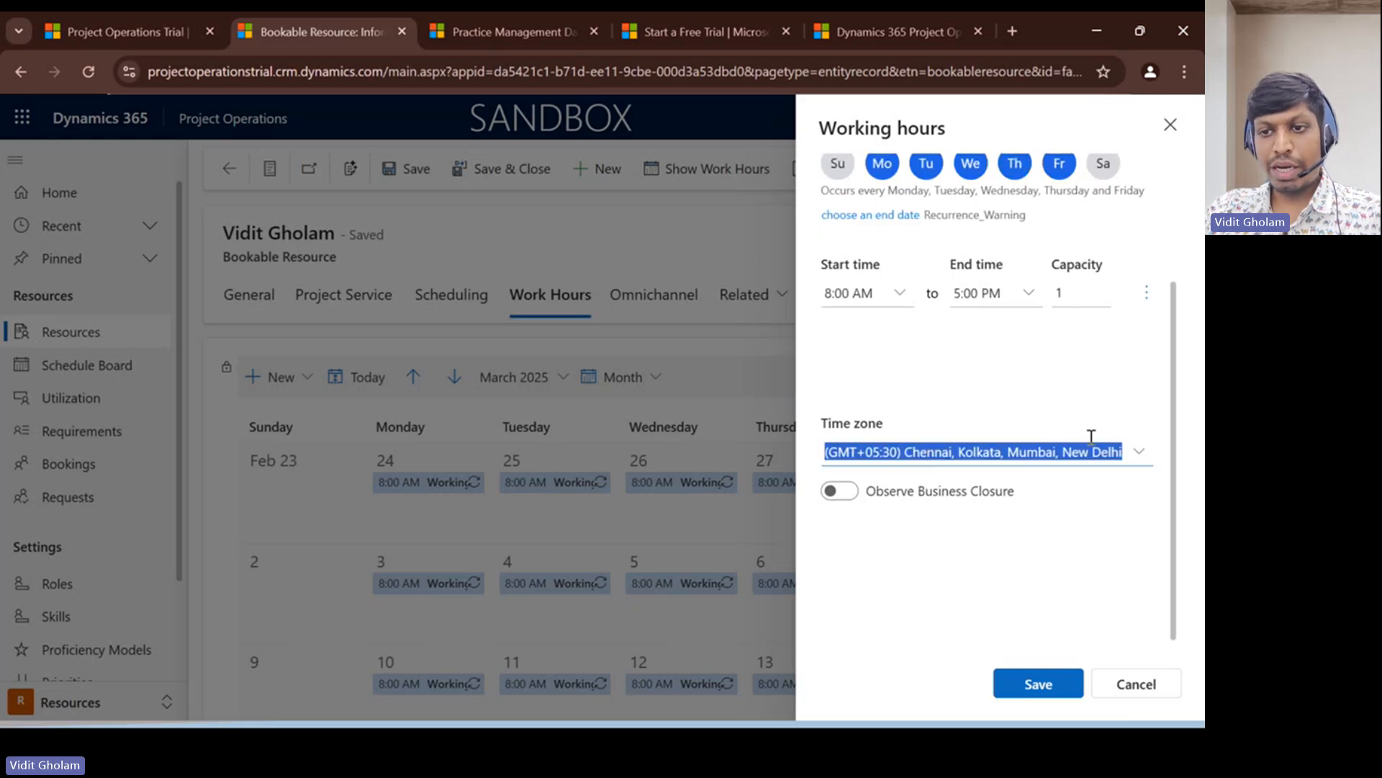
{"action": "left_click", "coordinate": [1140, 453]}
{"action": "left_click", "coordinate": [1140, 453]}
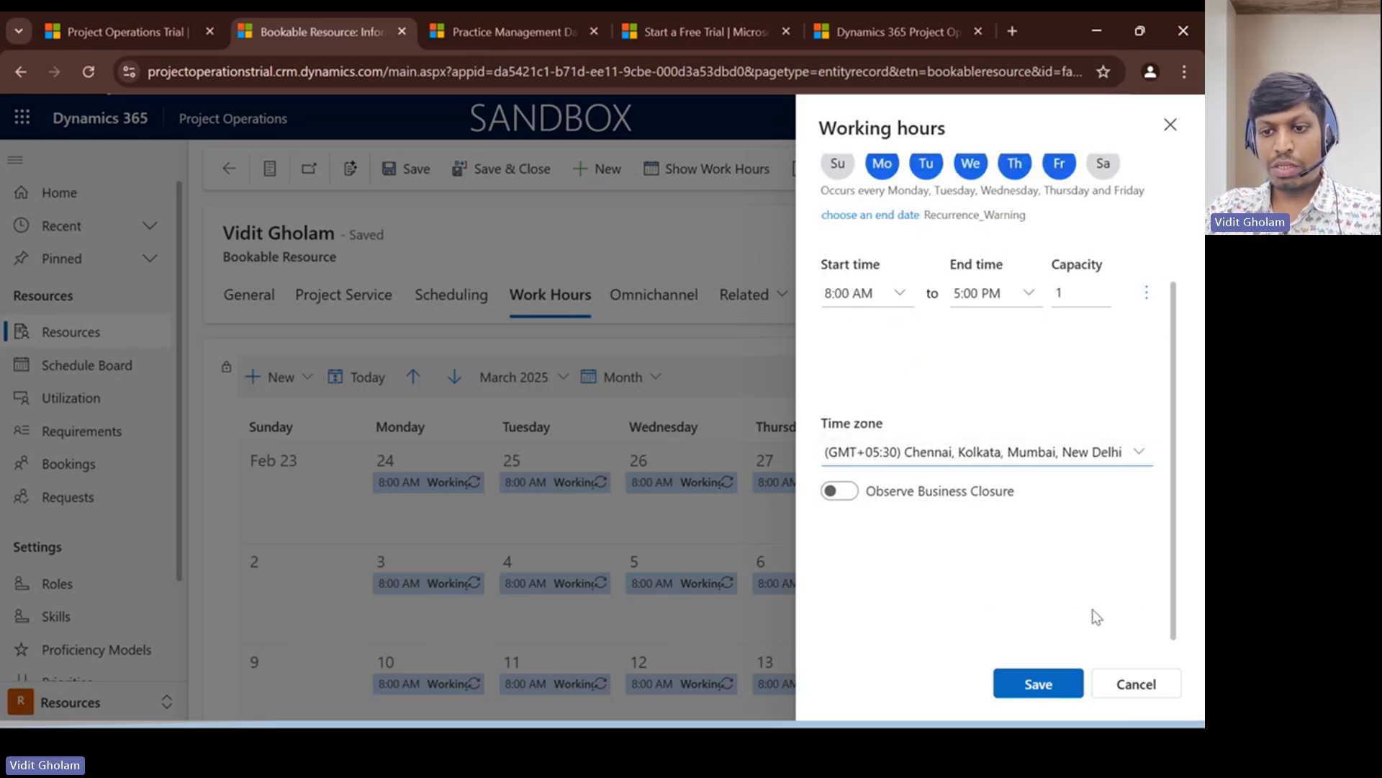
{"action": "left_click", "coordinate": [1136, 684]}
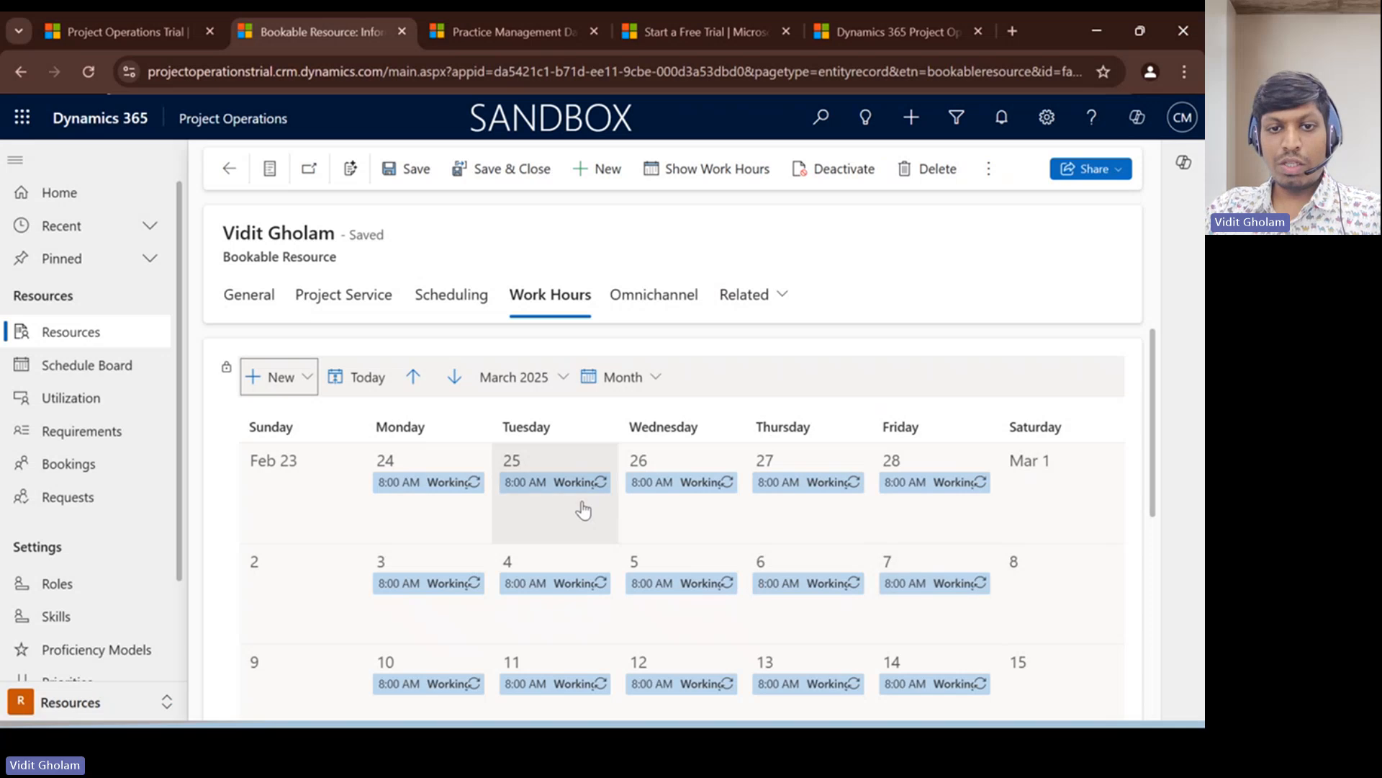
- Review the resource's work hours calendar for March 2025
{"action": "scroll", "coordinate": [569, 539], "scroll_direction": "down", "scroll_amount": 1}
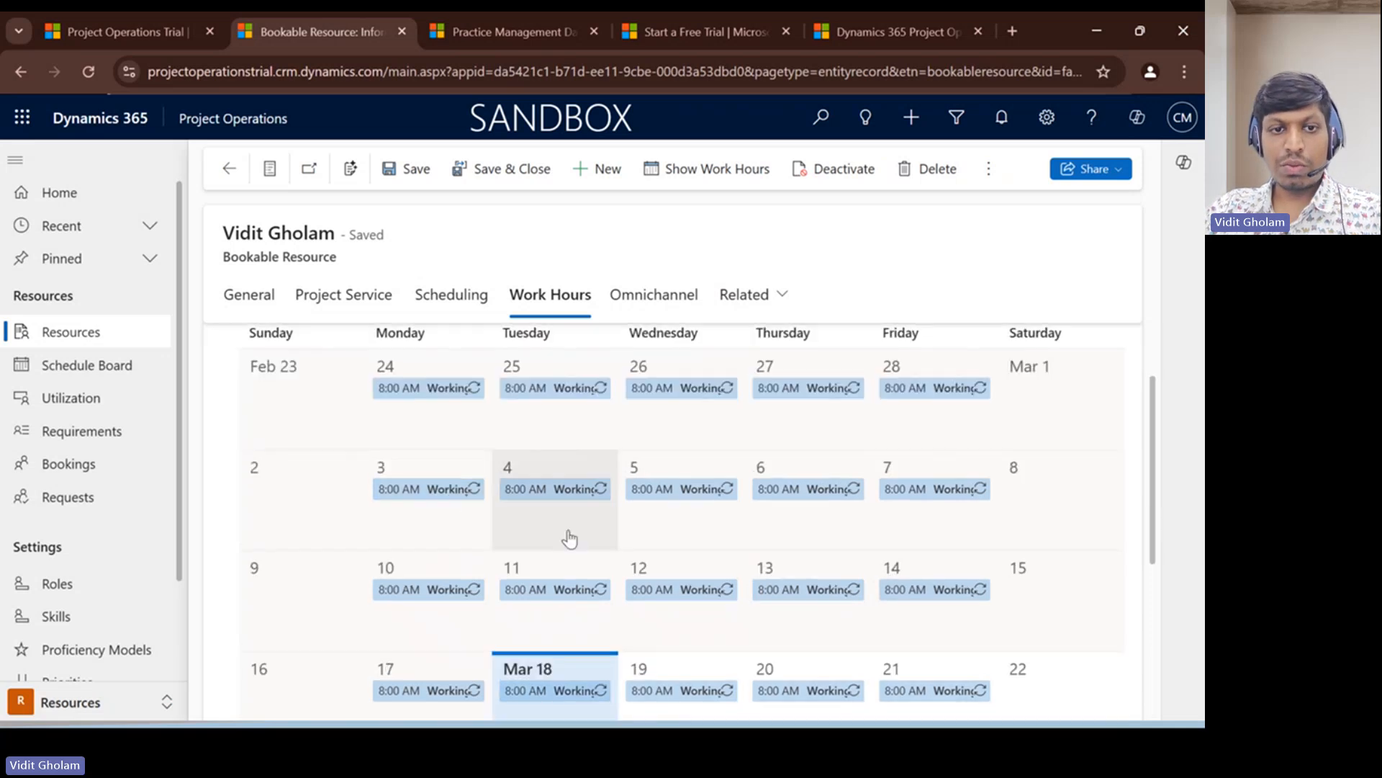
{"action": "scroll", "coordinate": [504, 468], "scroll_direction": "down", "scroll_amount": 1}
{"action": "scroll", "coordinate": [478, 447], "scroll_direction": "up", "scroll_amount": 2}
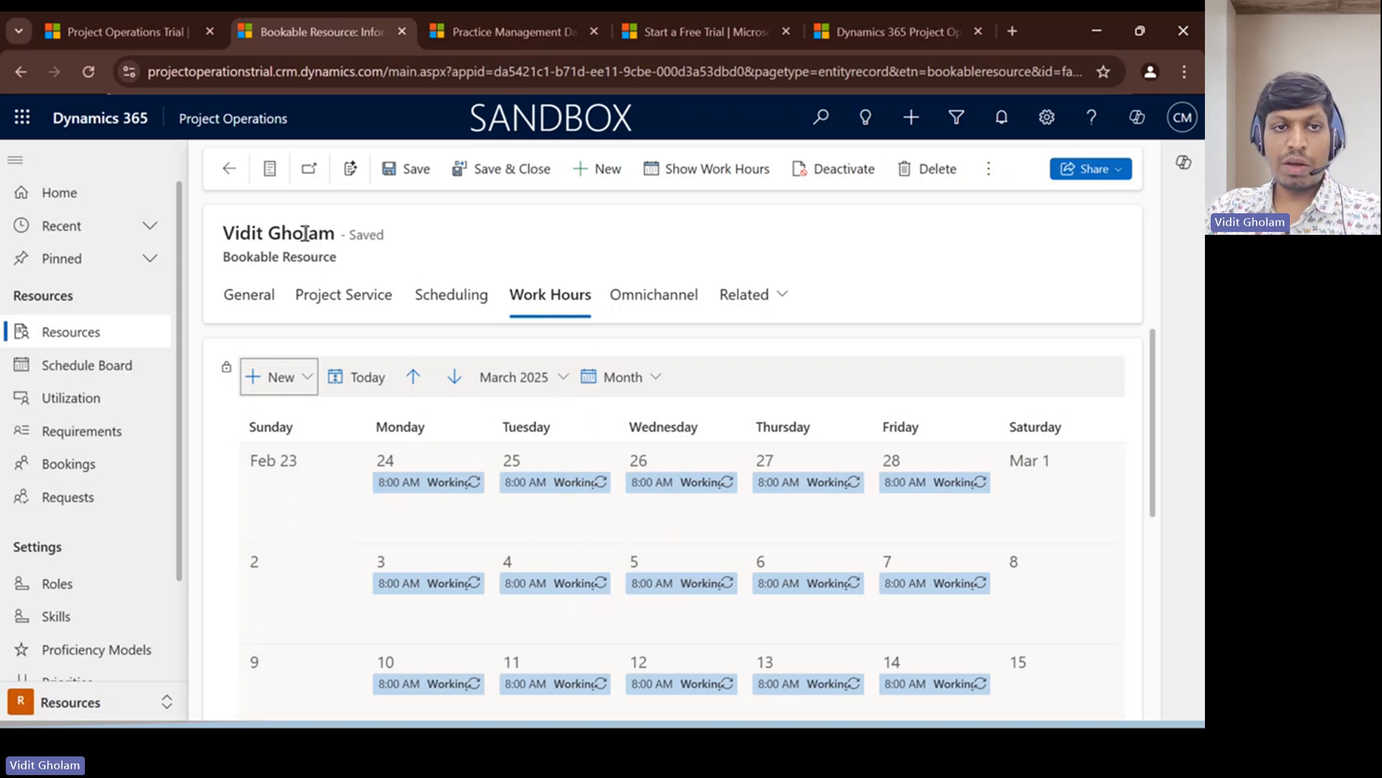
{"action": "triple_click", "coordinate": [305, 233]}
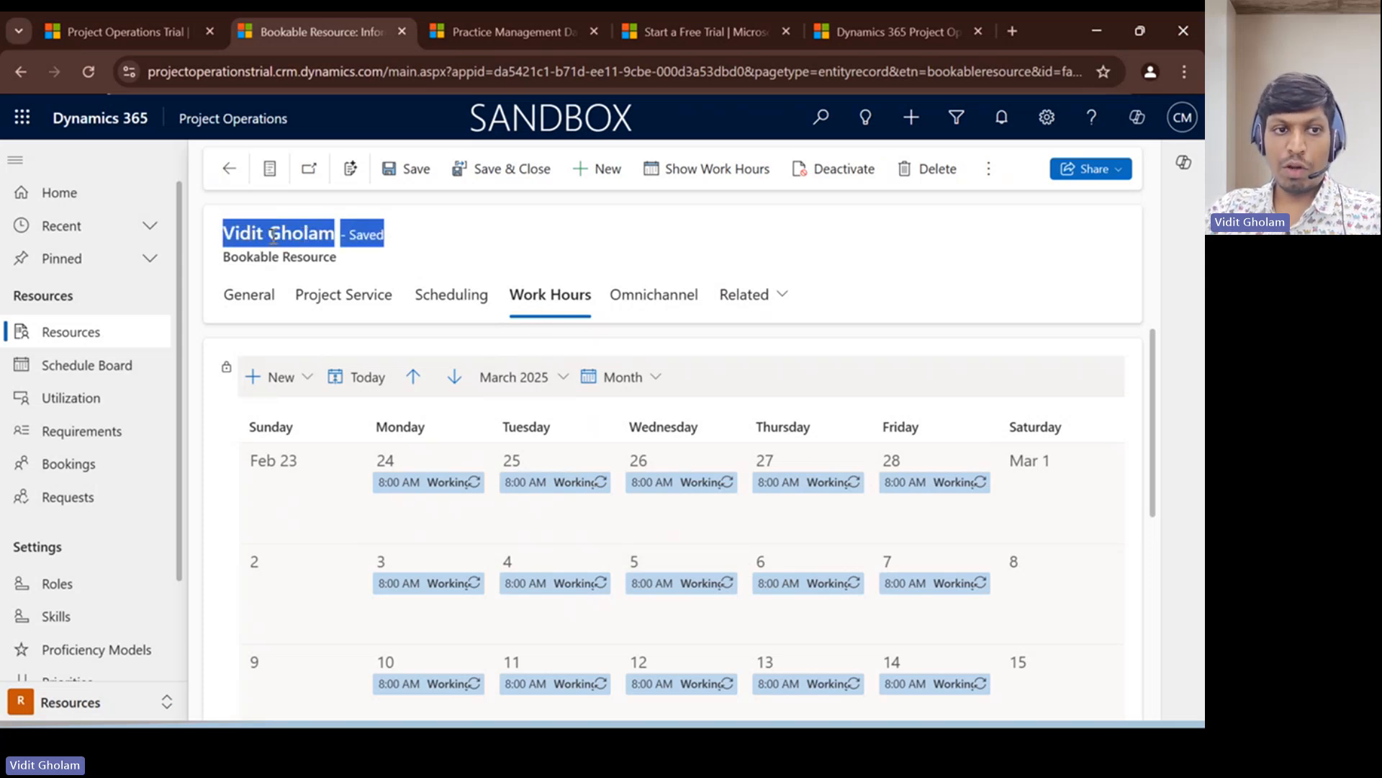
- Start a new work template from the calendar templates in the Settings area
{"action": "left_click", "coordinate": [72, 703]}
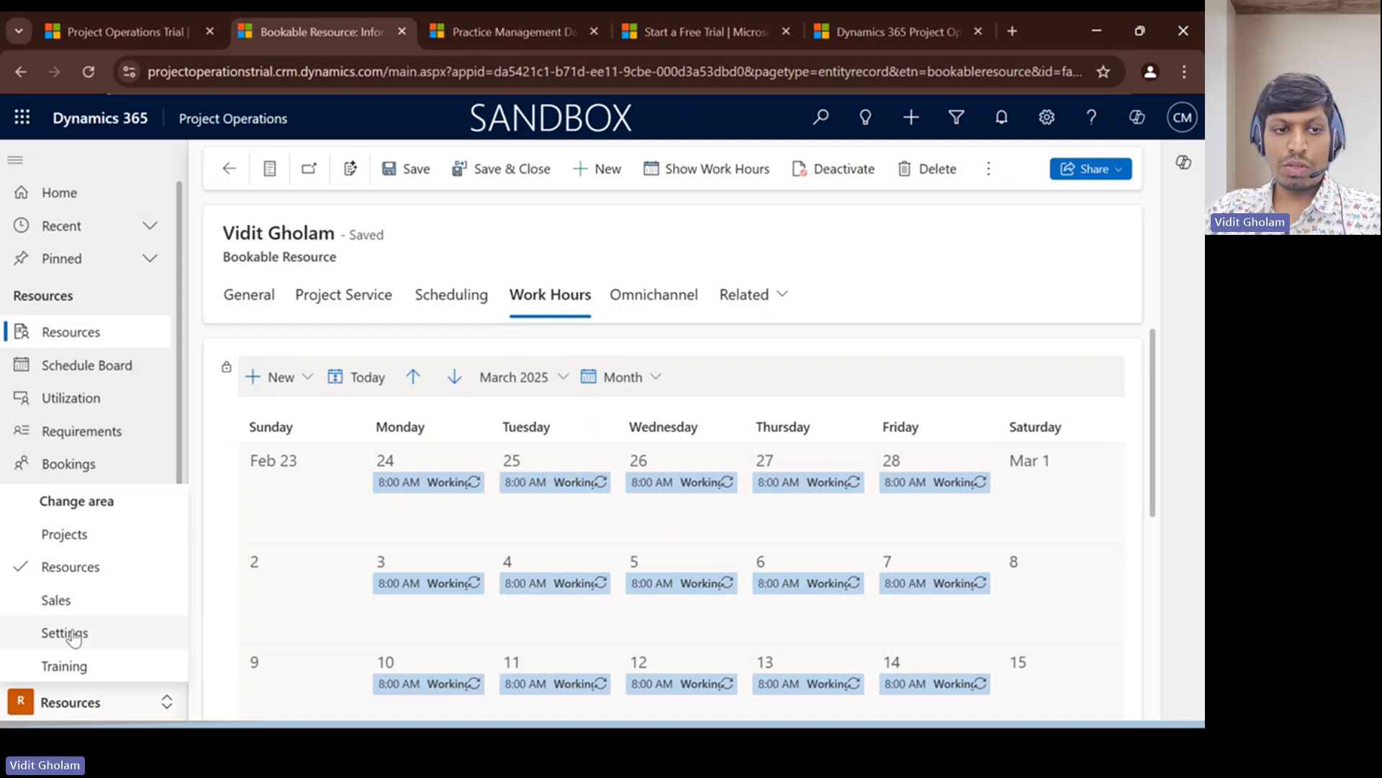
{"action": "left_click", "coordinate": [72, 633]}
{"action": "left_click", "coordinate": [96, 536]}
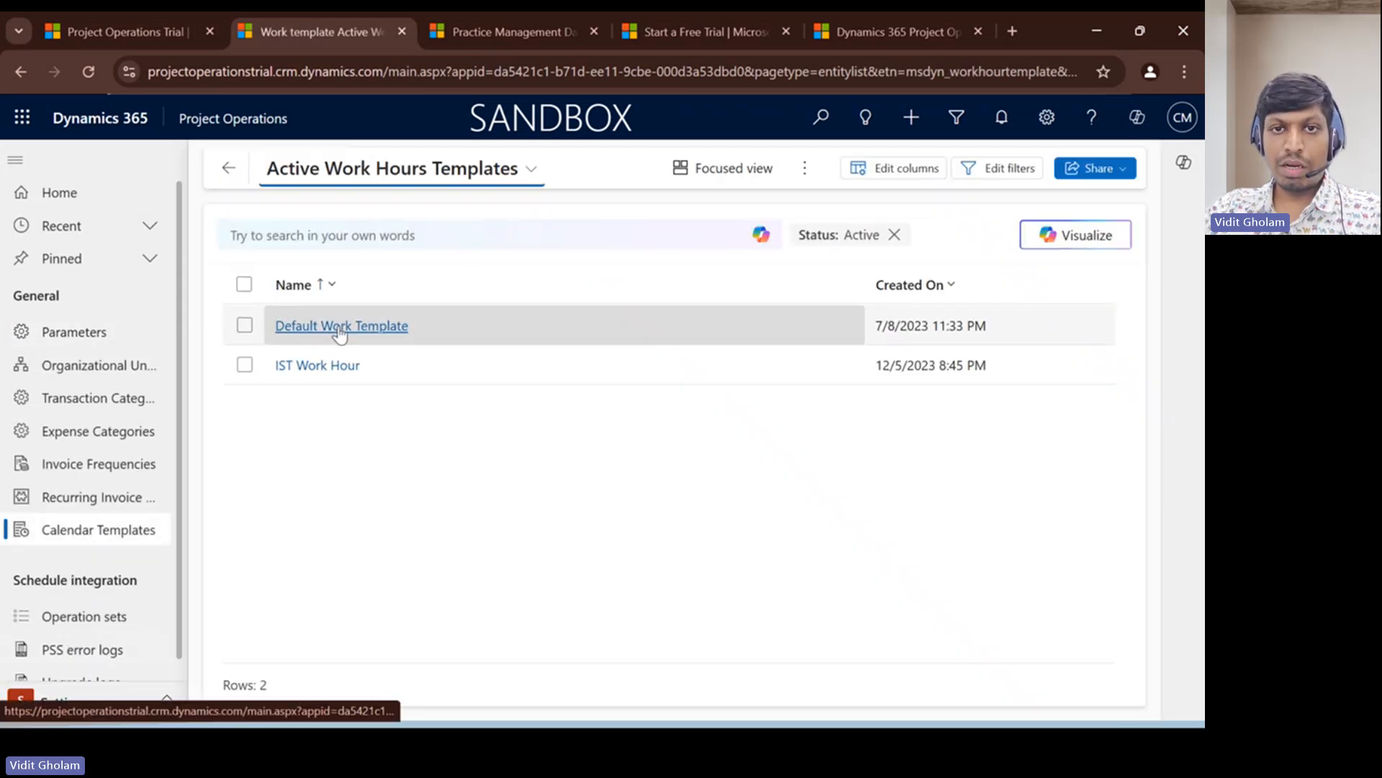
{"action": "left_click", "coordinate": [805, 168]}
{"action": "left_click", "coordinate": [835, 207]}
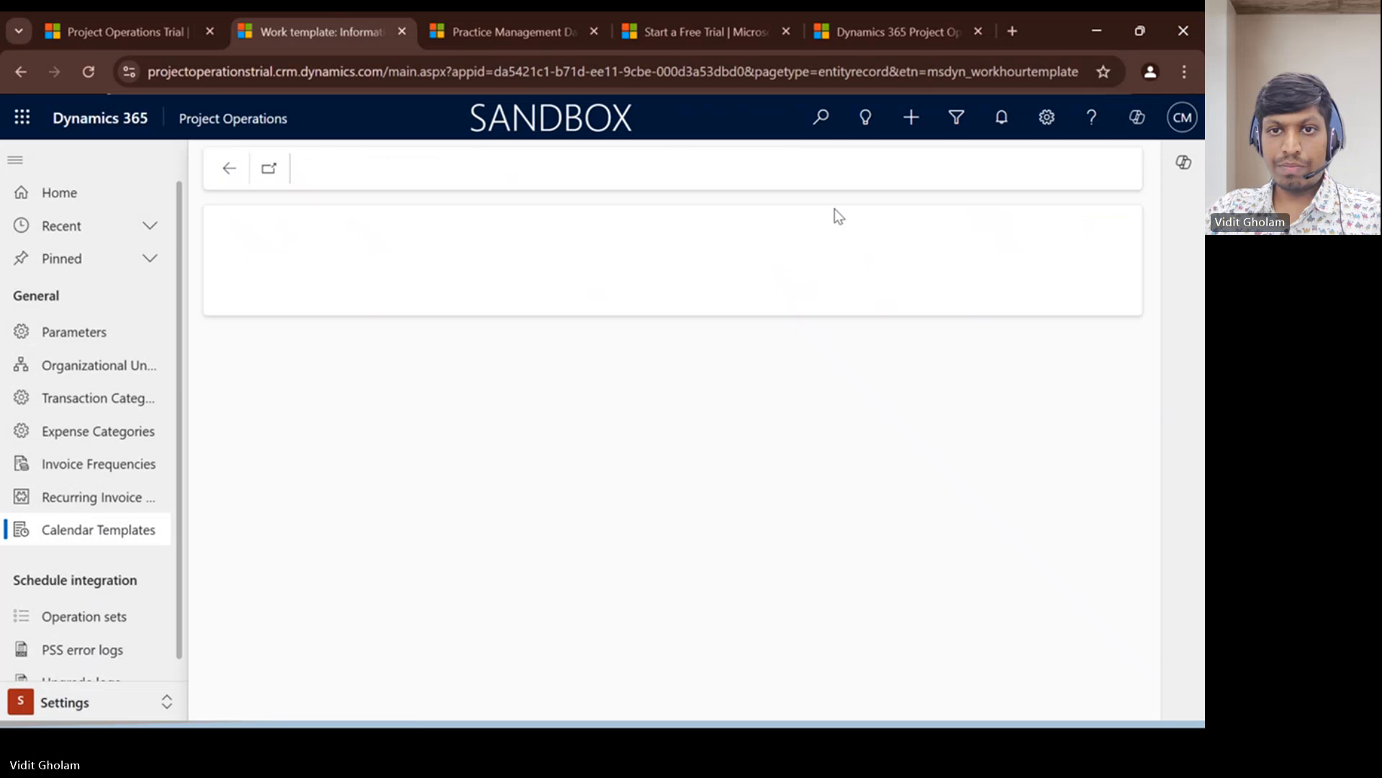
- Name the work template "US Work Hours", assign the recently viewed bookable resource as its template resource, and save and close it
{"action": "left_click", "coordinate": [428, 373]}
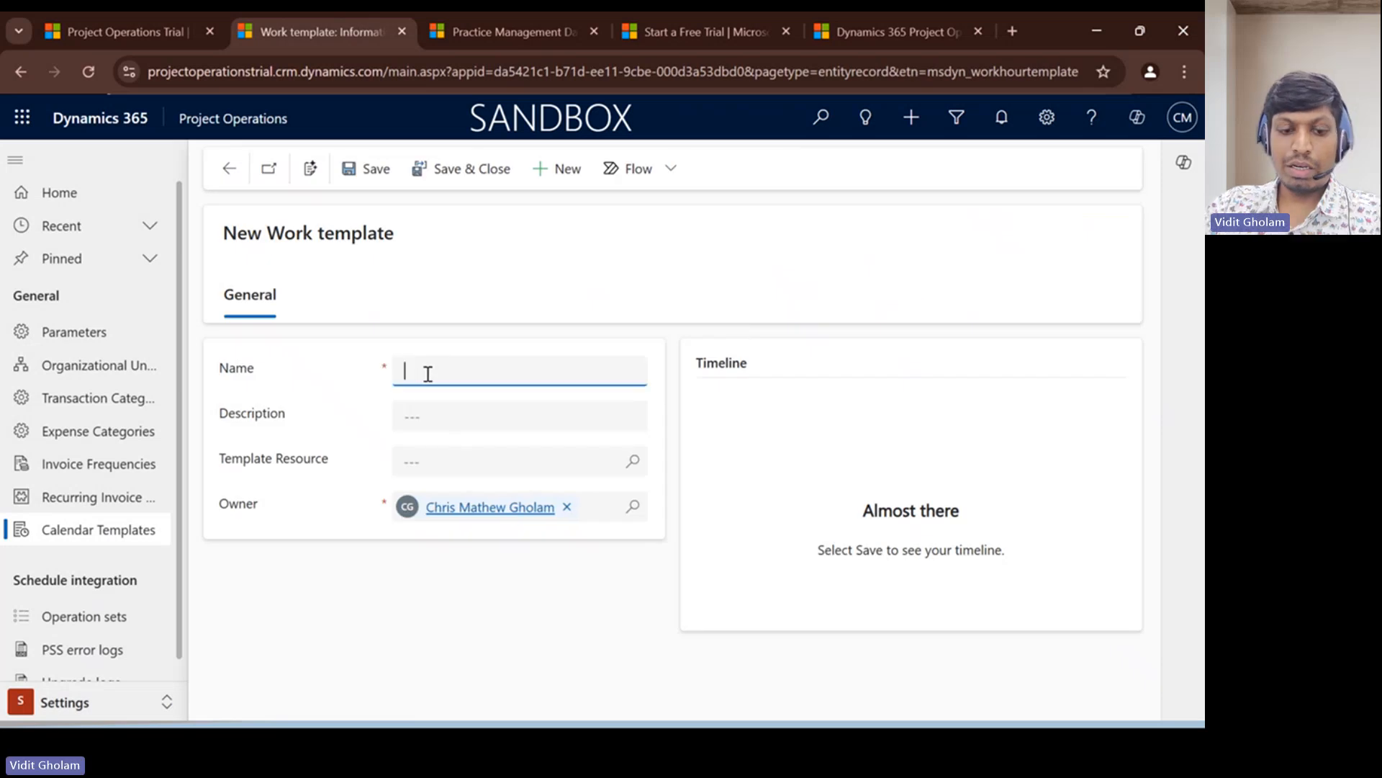
{"action": "type", "text": "US "}
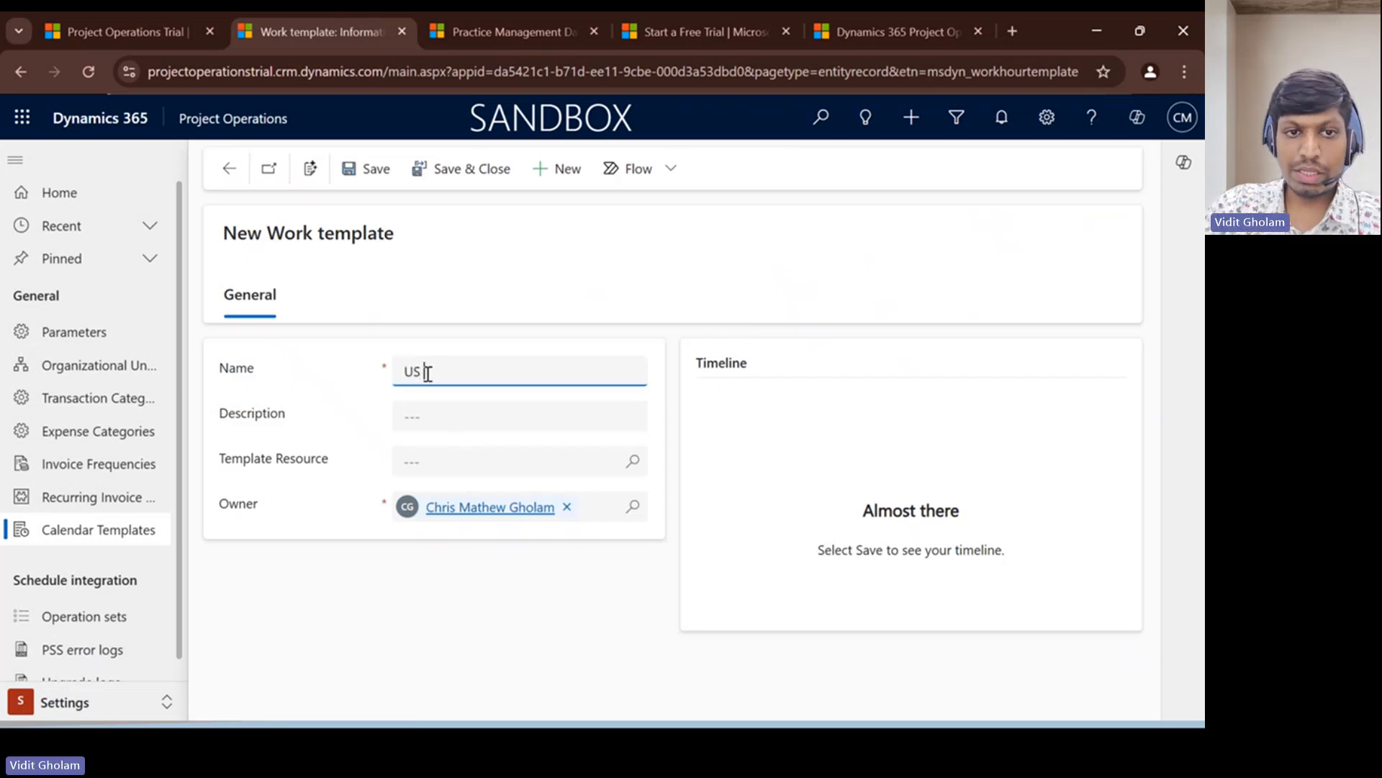
{"action": "type", "text": "Work Hours"}
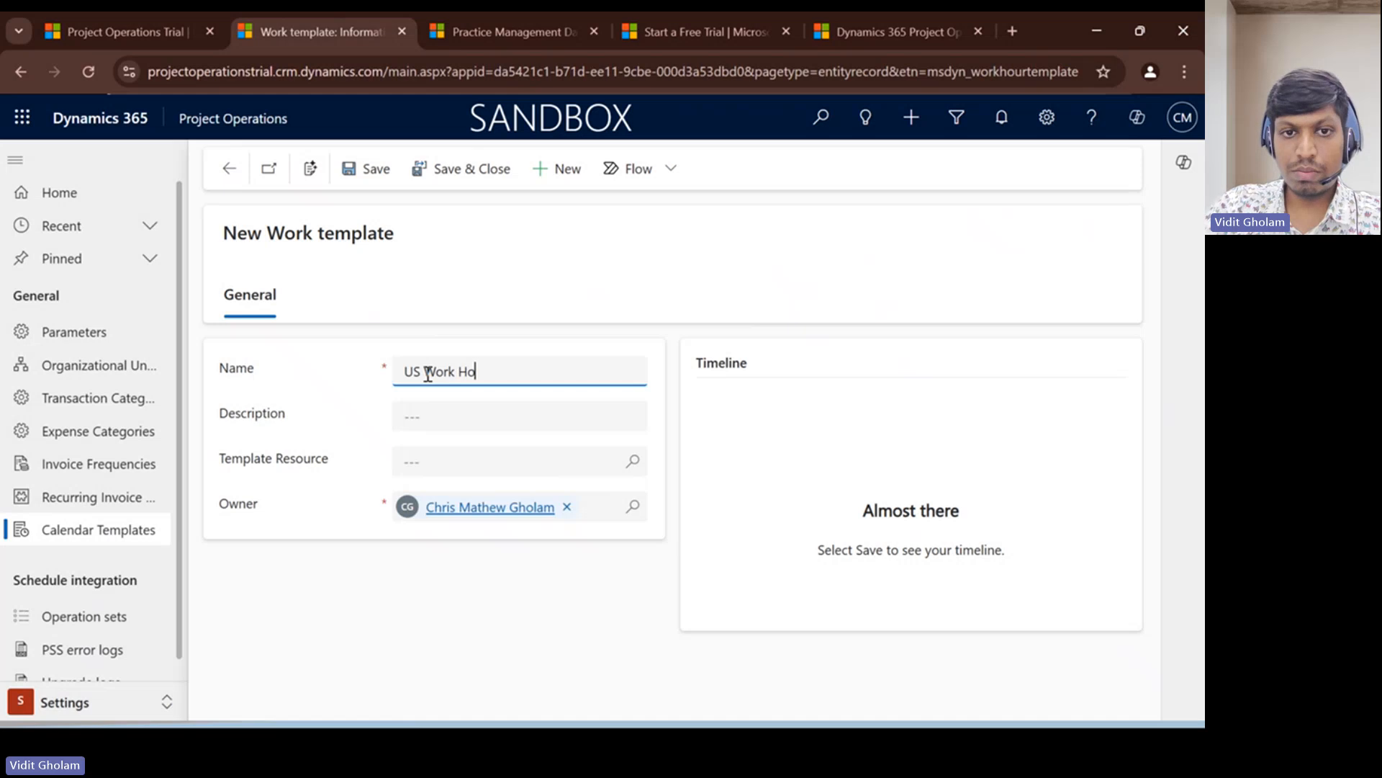
{"action": "left_click", "coordinate": [432, 470]}
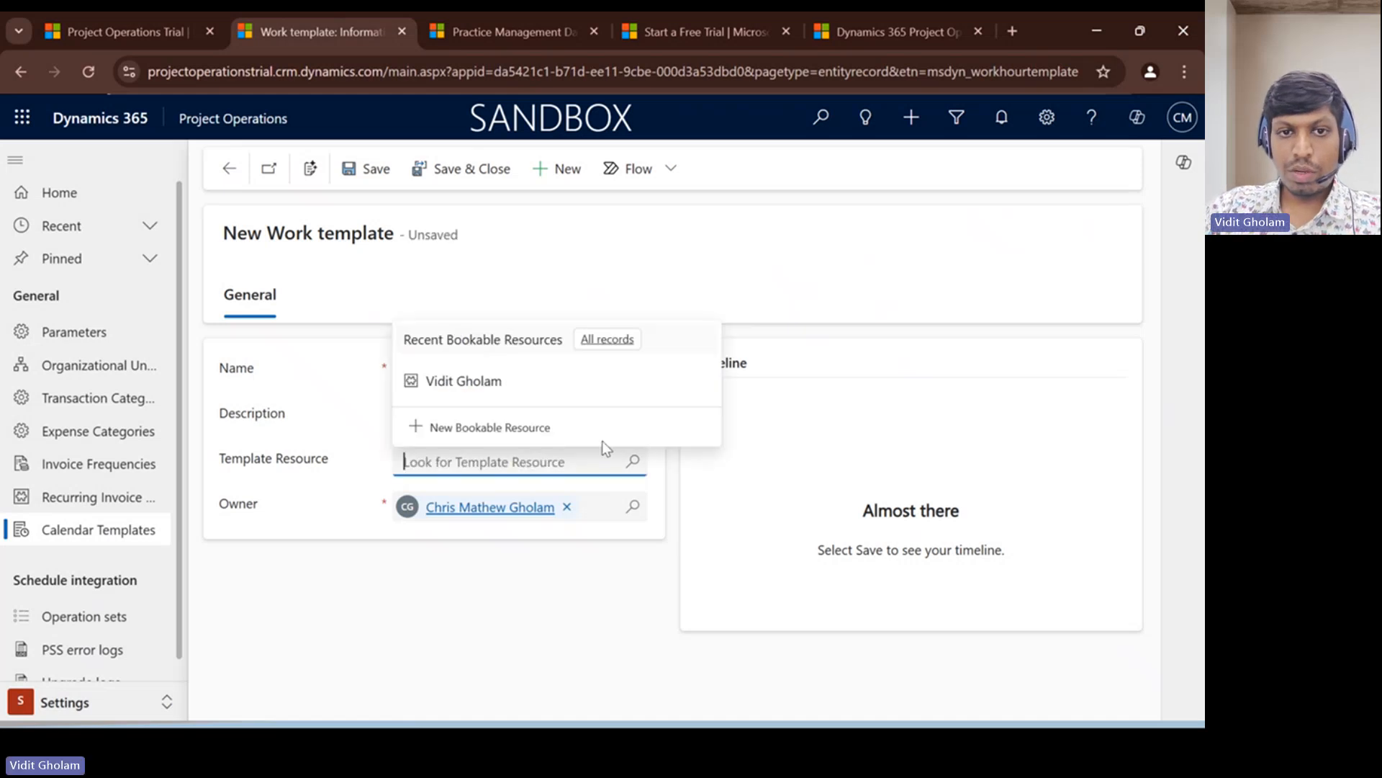
{"action": "left_click", "coordinate": [504, 393]}
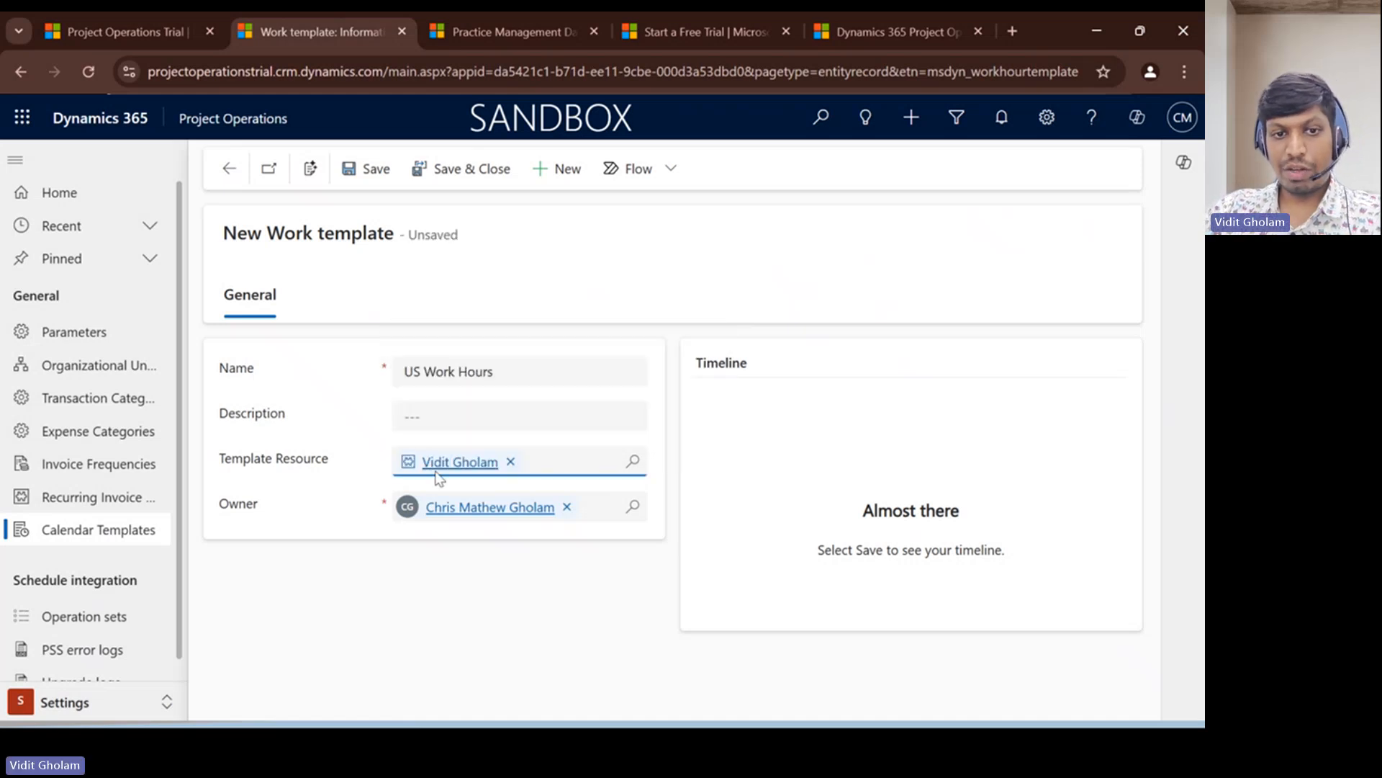
{"action": "left_click", "coordinate": [466, 170]}
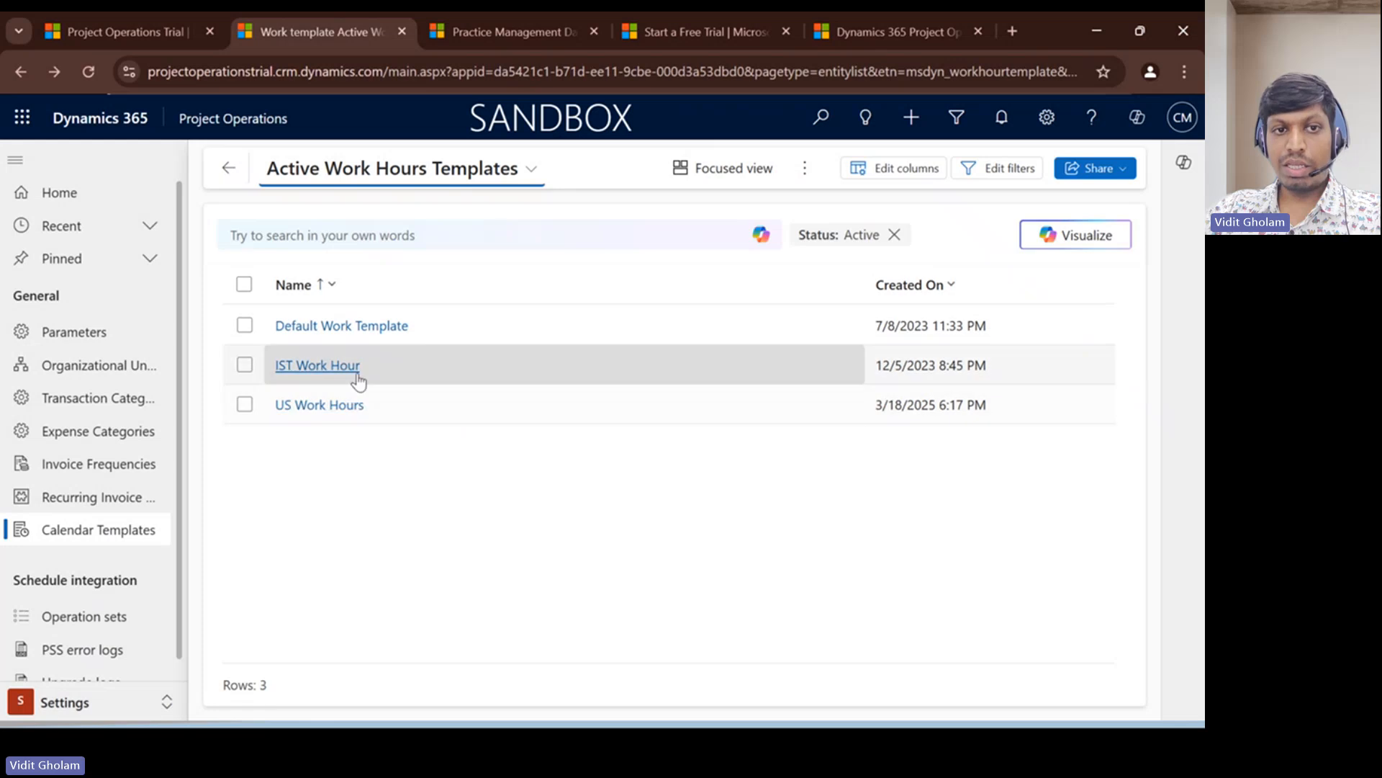
- Choose the US Work Hours template as the calendar for the first bookable resource in the Resources area, and cancel without applying it
{"action": "left_click", "coordinate": [86, 702]}
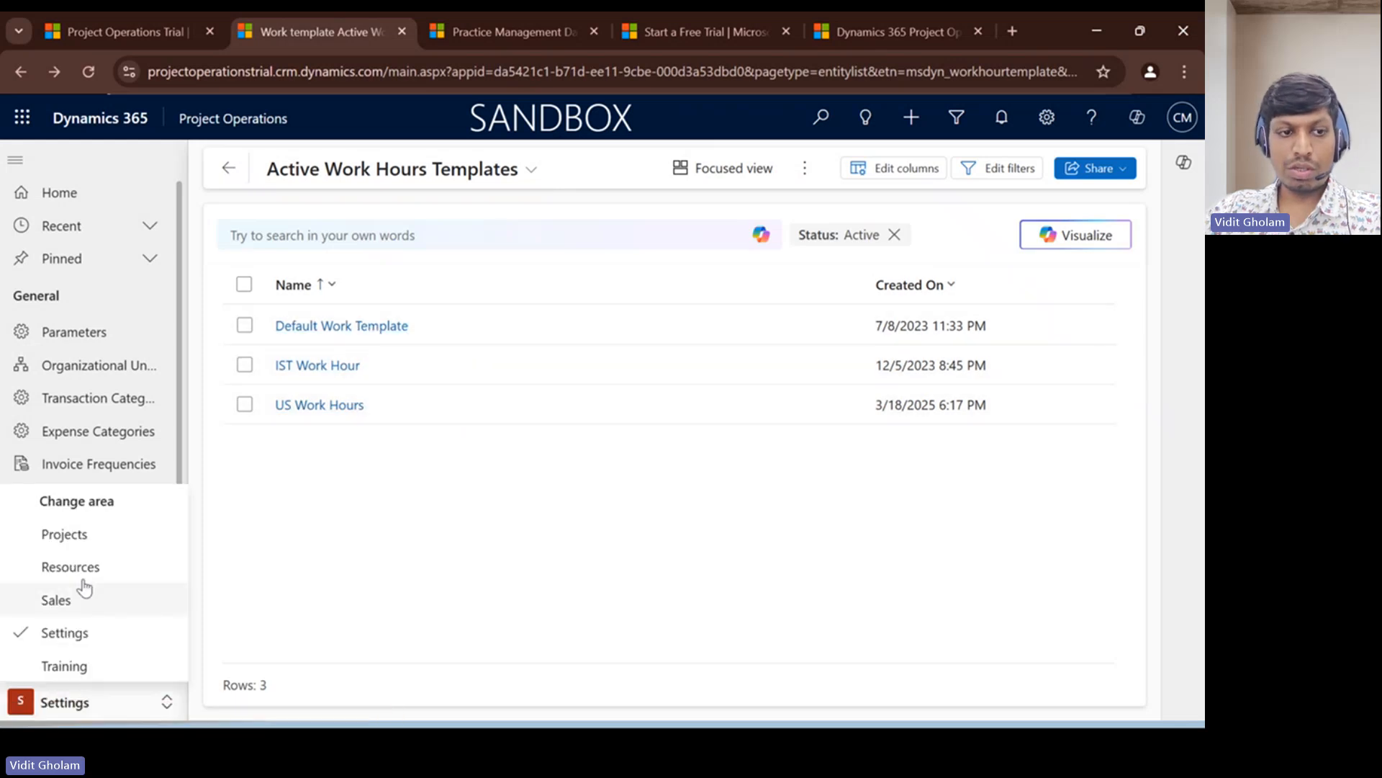
{"action": "left_click", "coordinate": [80, 573]}
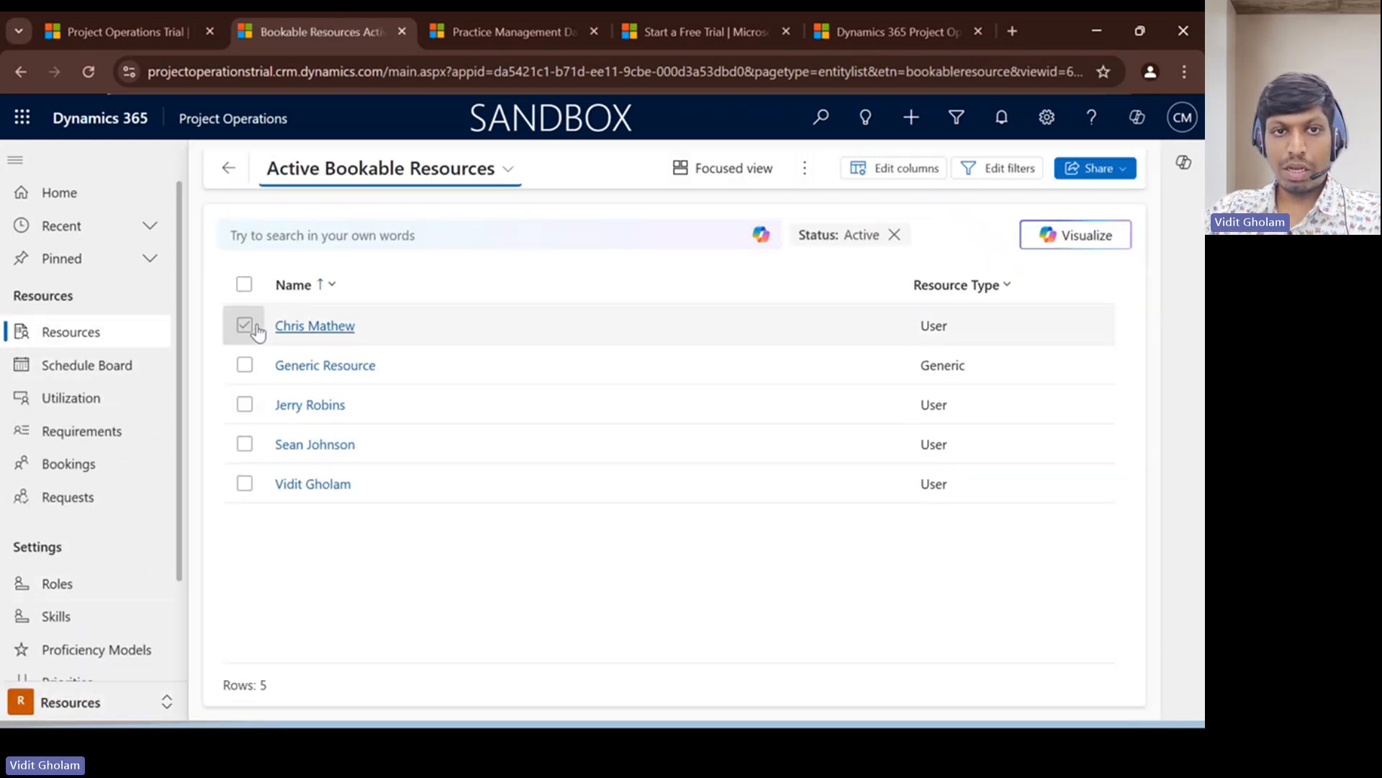
{"action": "left_click", "coordinate": [243, 327]}
{"action": "left_click", "coordinate": [813, 169]}
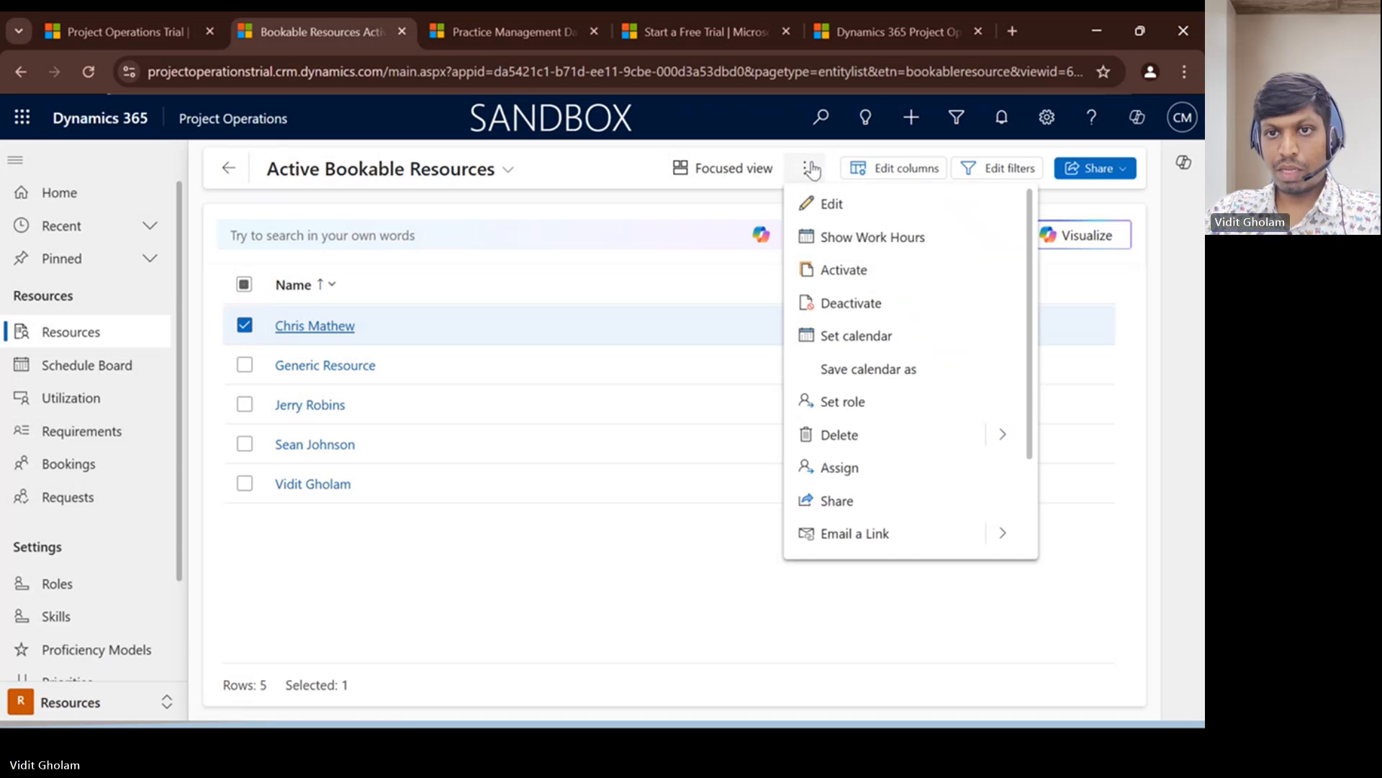
{"action": "left_click", "coordinate": [861, 339]}
{"action": "left_click", "coordinate": [626, 341]}
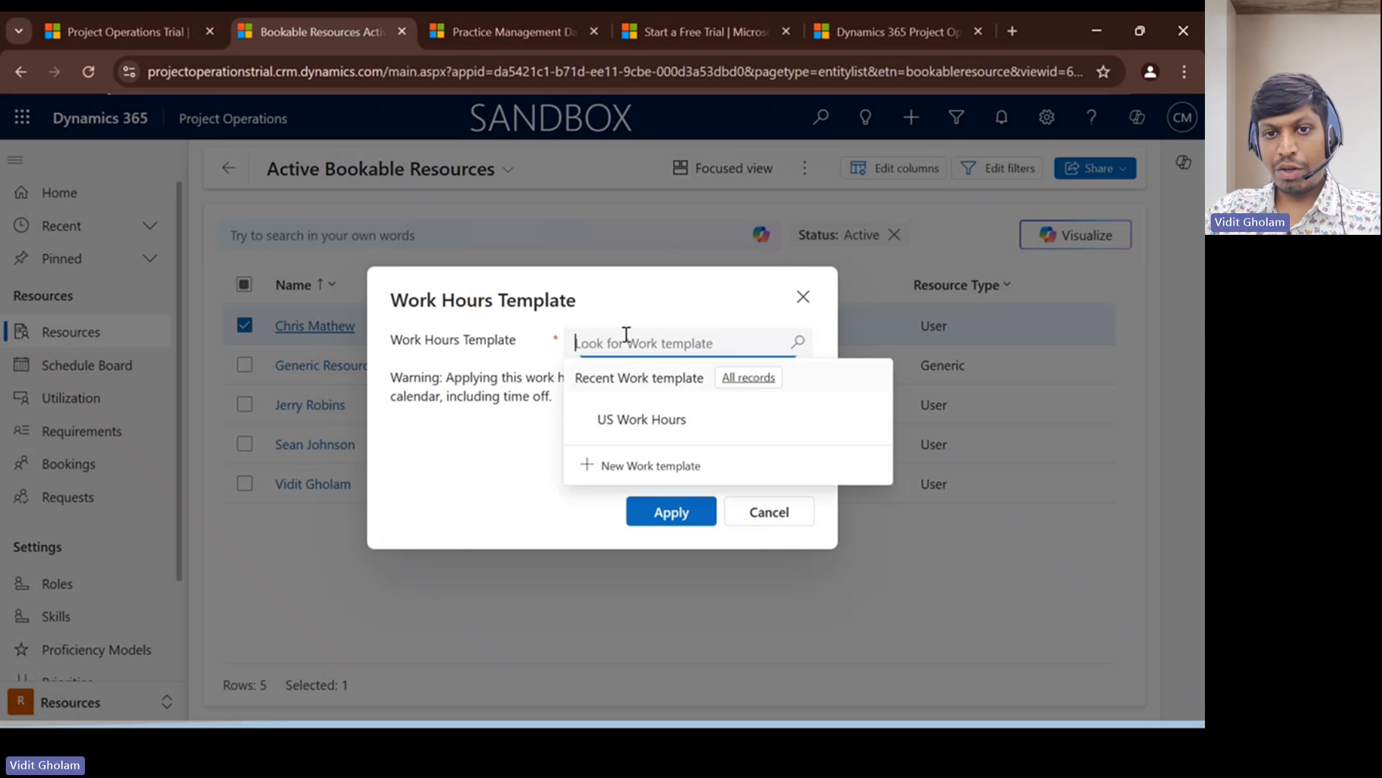
{"action": "left_click", "coordinate": [643, 423]}
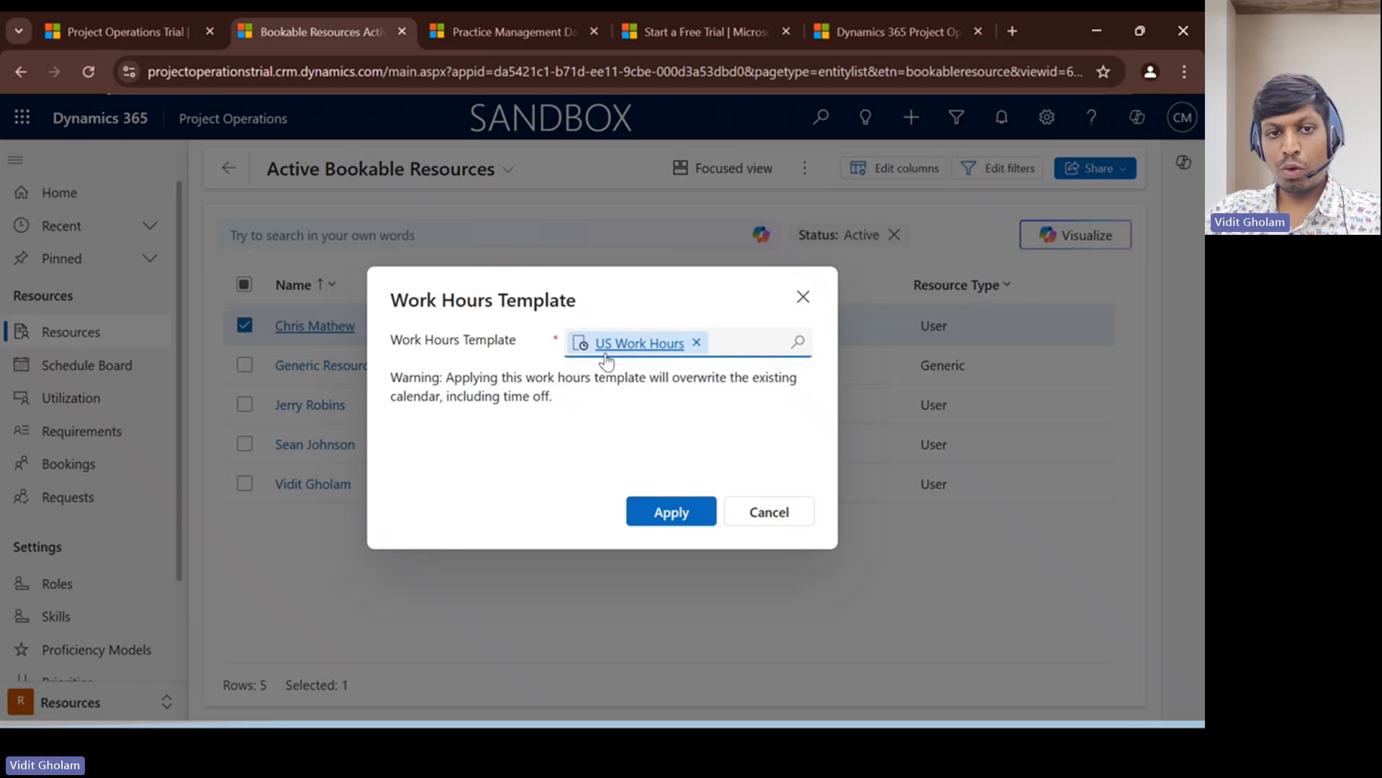
{"action": "left_click", "coordinate": [773, 514]}
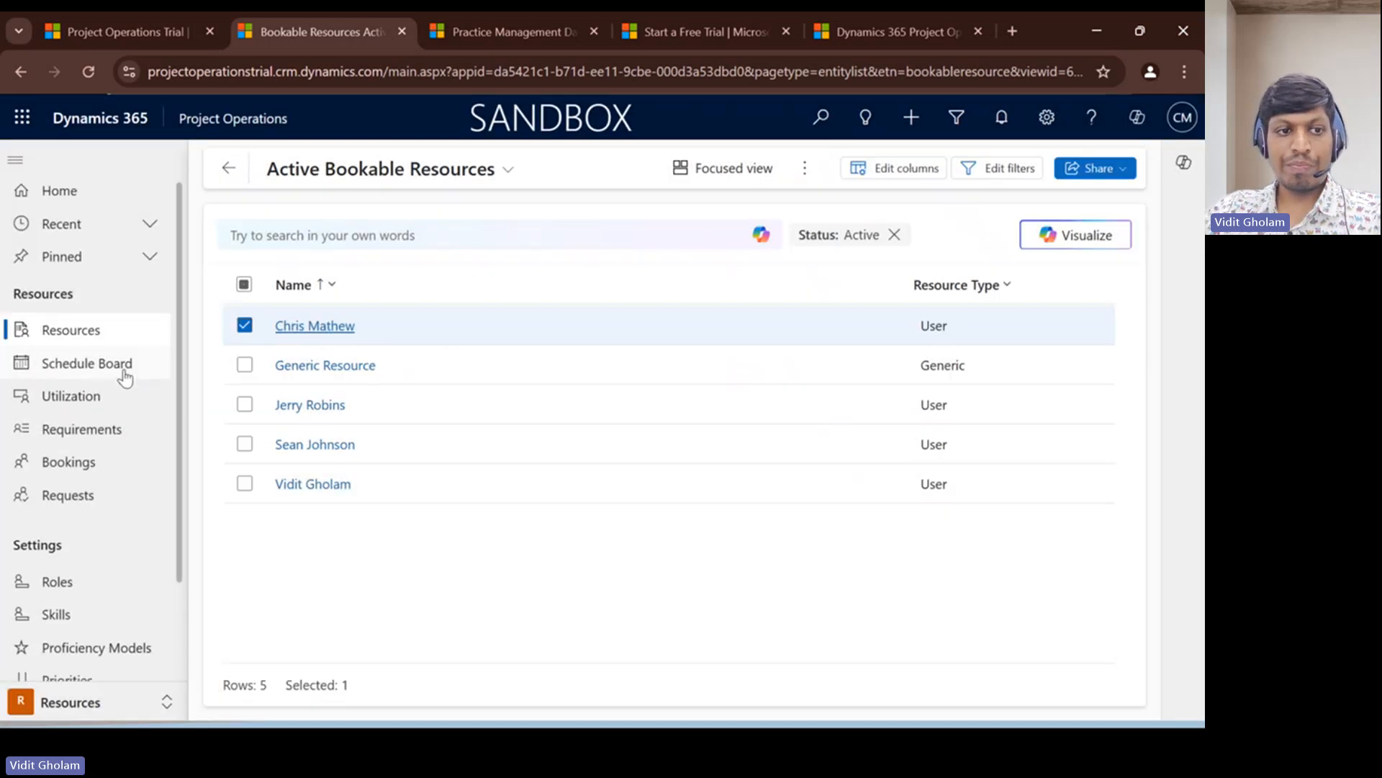
- Look over the Resources area's pages and the other available areas, and switch back to the presentation slides
{"action": "scroll", "coordinate": [136, 401], "scroll_direction": "down", "scroll_amount": 2}
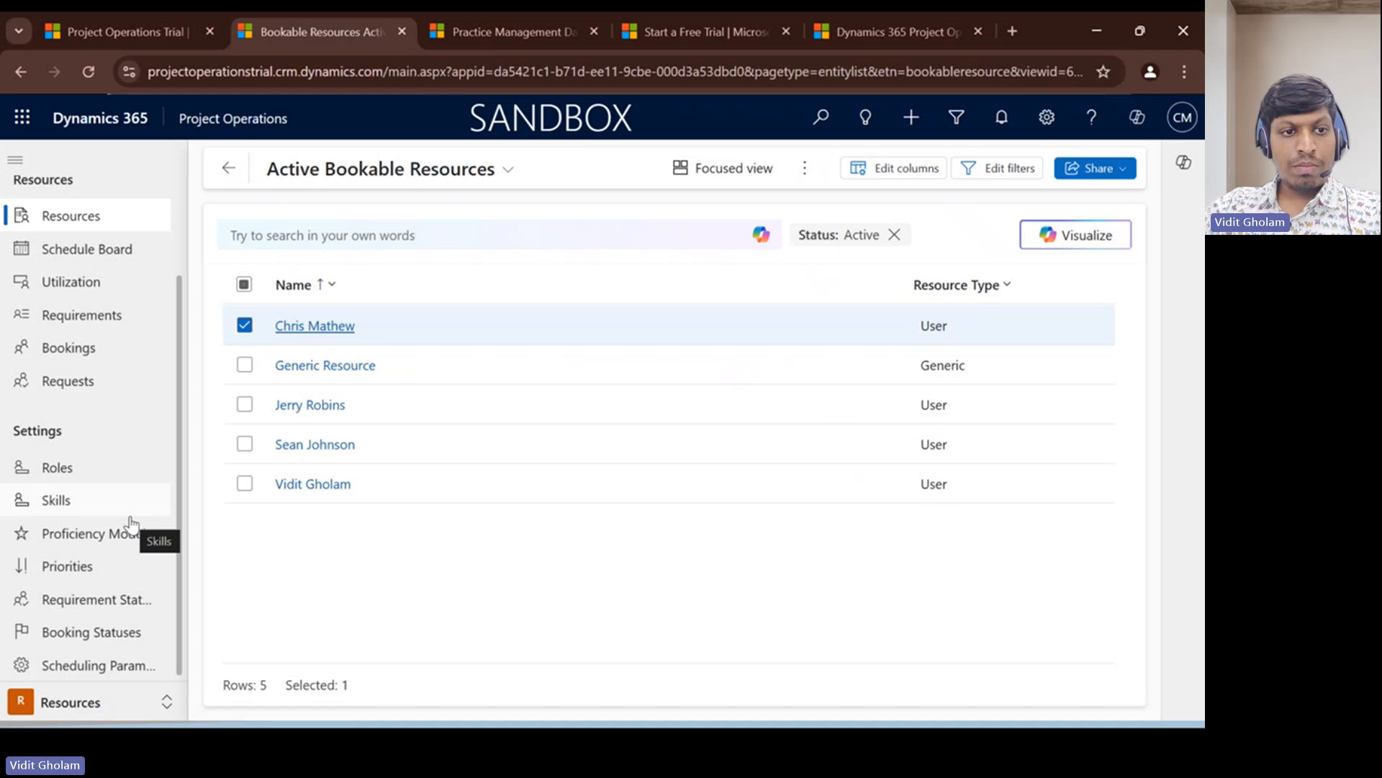
{"action": "scroll", "coordinate": [130, 524], "scroll_direction": "up", "scroll_amount": 2}
{"action": "left_click", "coordinate": [93, 709]}
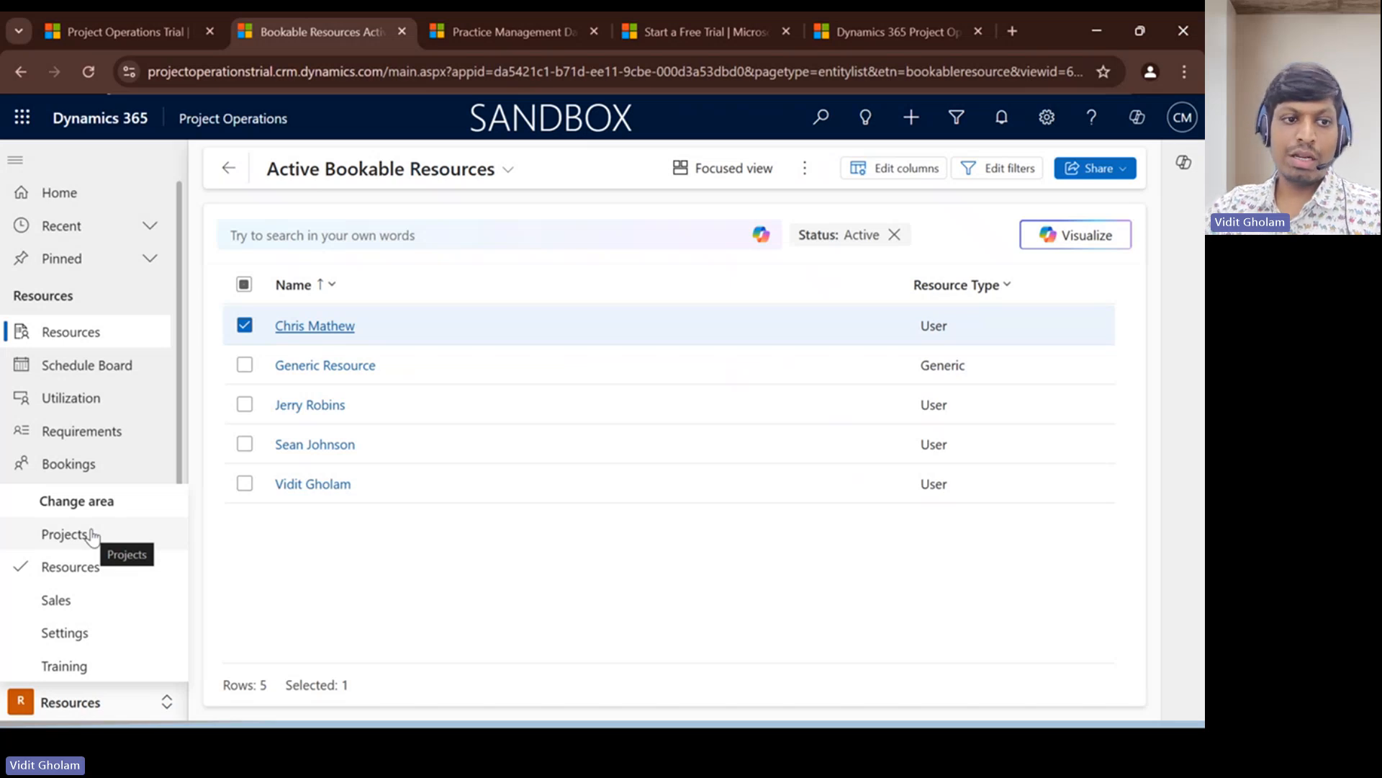
{"action": "left_click", "coordinate": [1097, 31]}
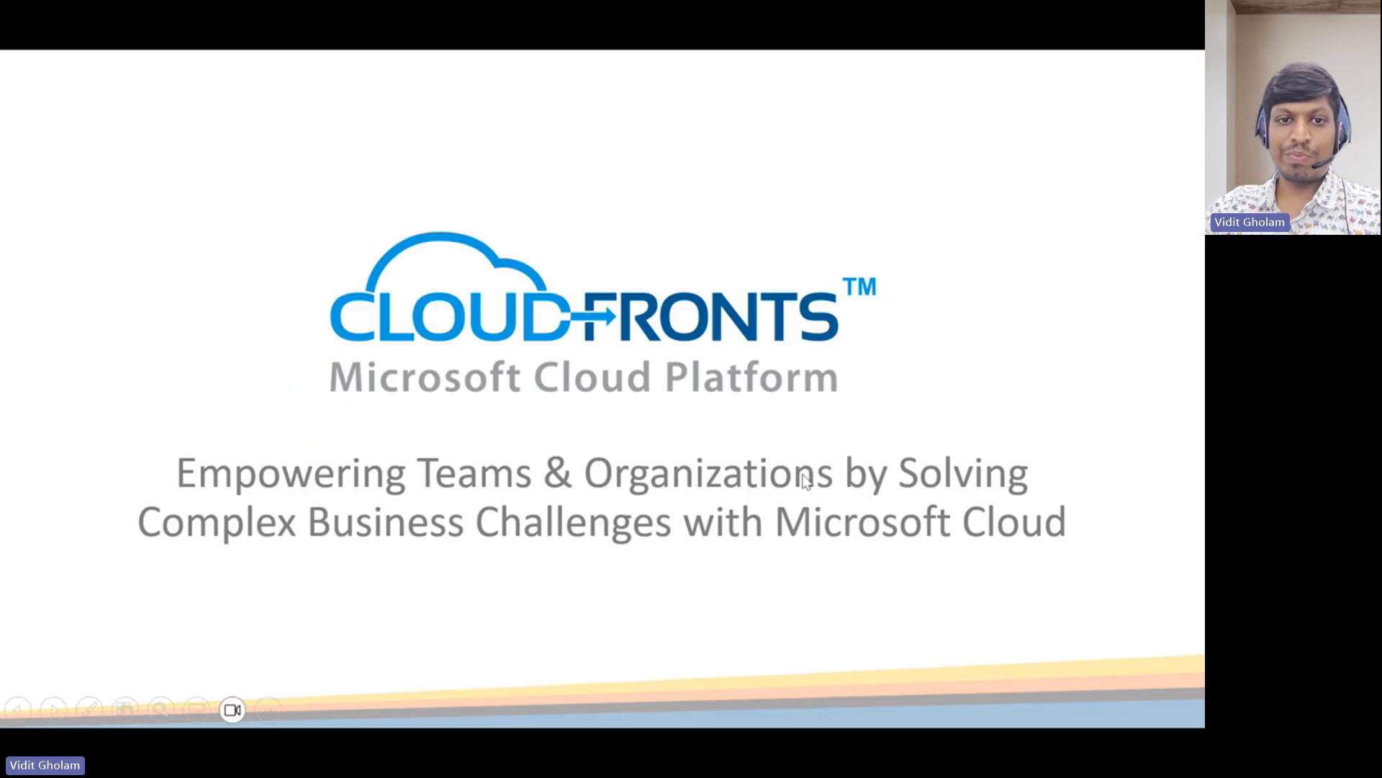